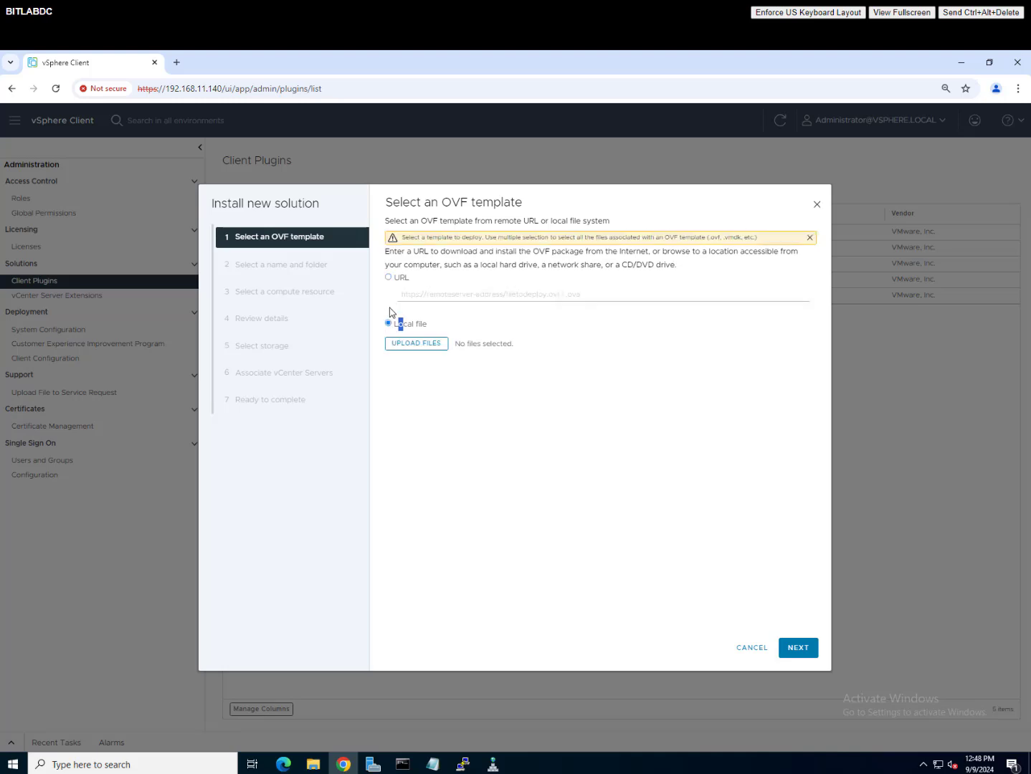
Step: Load the local file dsm-va-2.1.1.5106-24207749.ova from Downloads as the OVF template
left_click(415, 344)
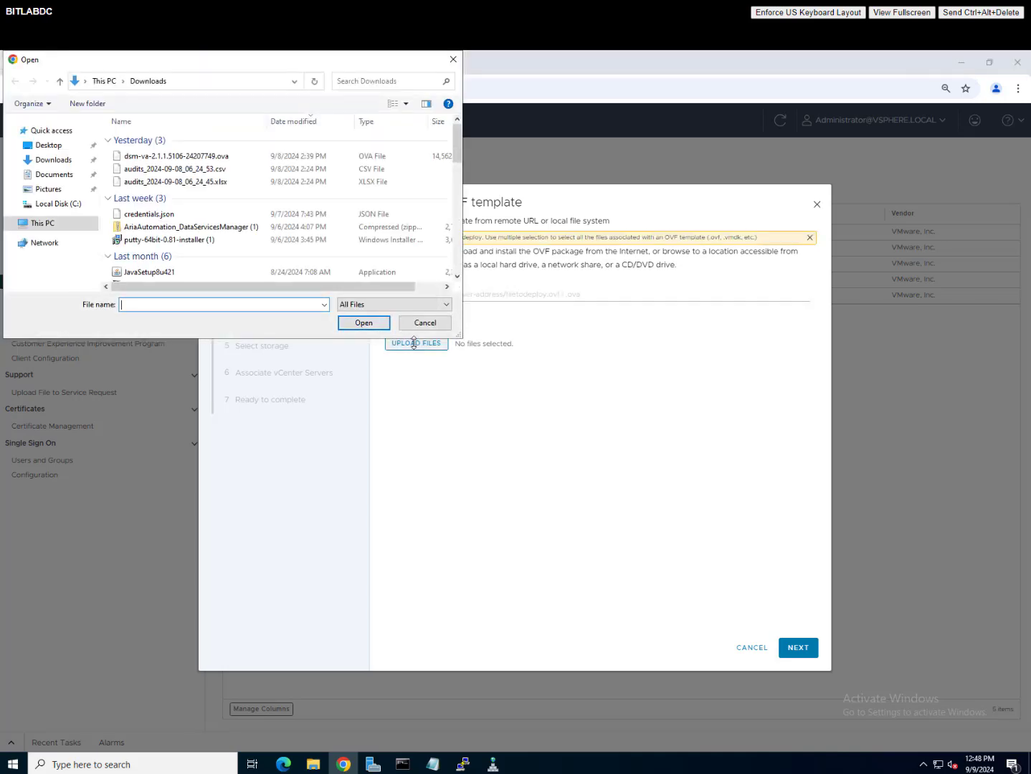
left_click(244, 157)
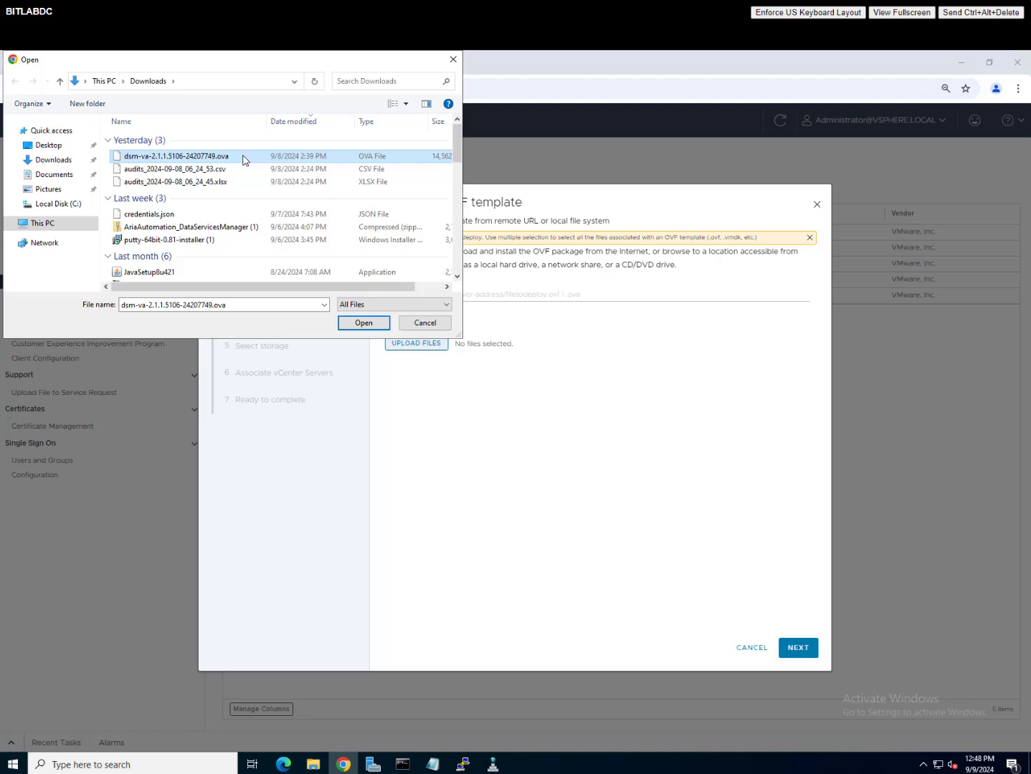
left_click(364, 324)
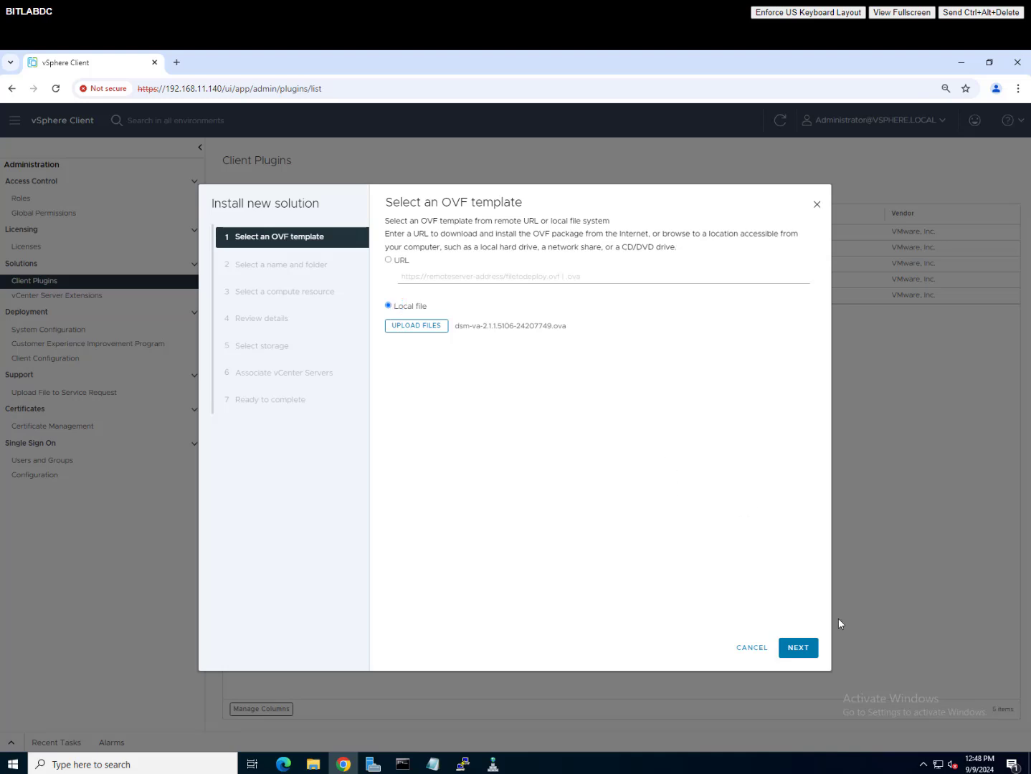
Step: Name the VM bitlabdsm01 and place it in the DSM-VM folder under bitlabvc01 > bit-dc
left_click(798, 648)
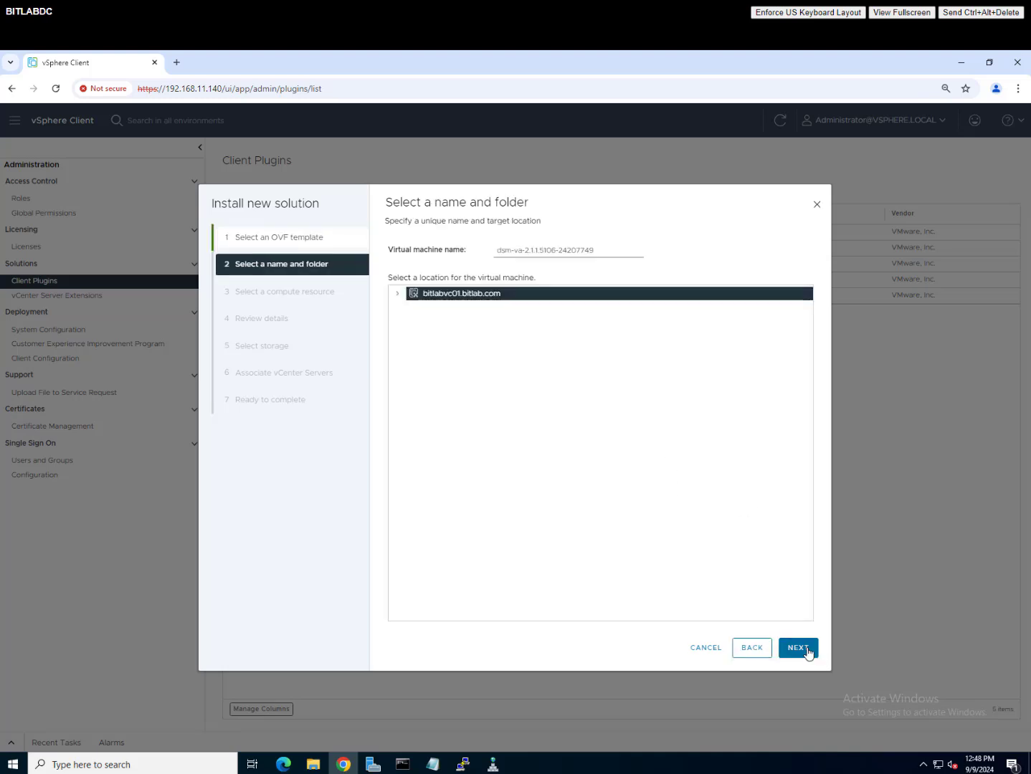
left_click_drag(605, 249, 404, 252)
type("bitlabdsm01")
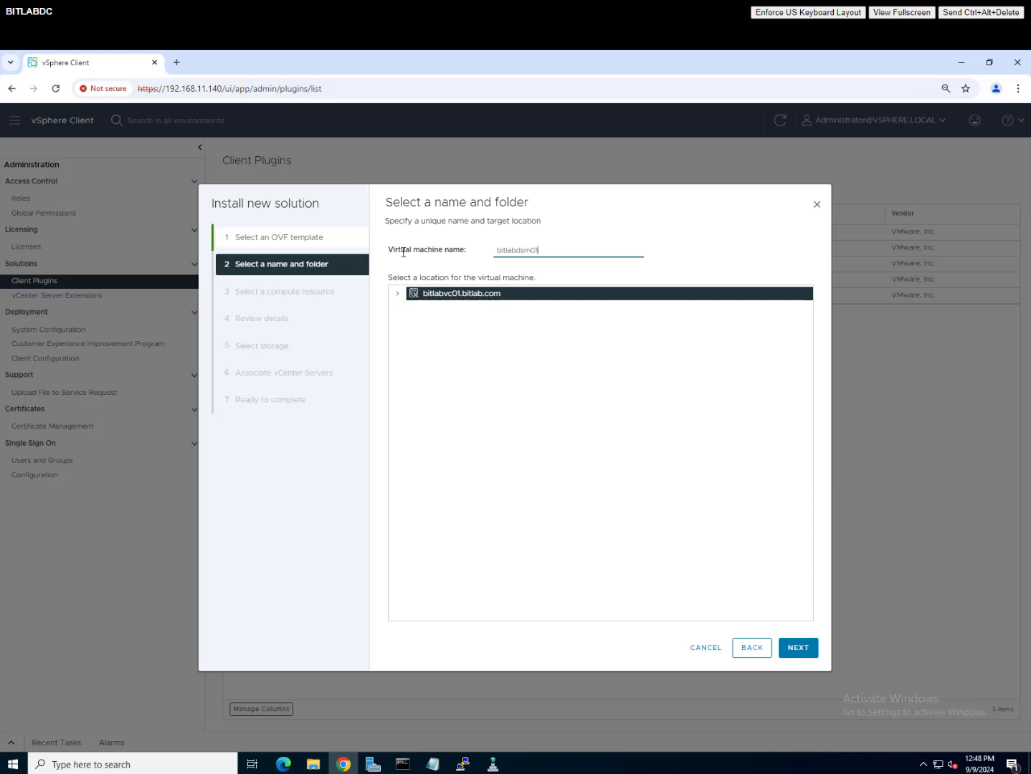
left_click(397, 293)
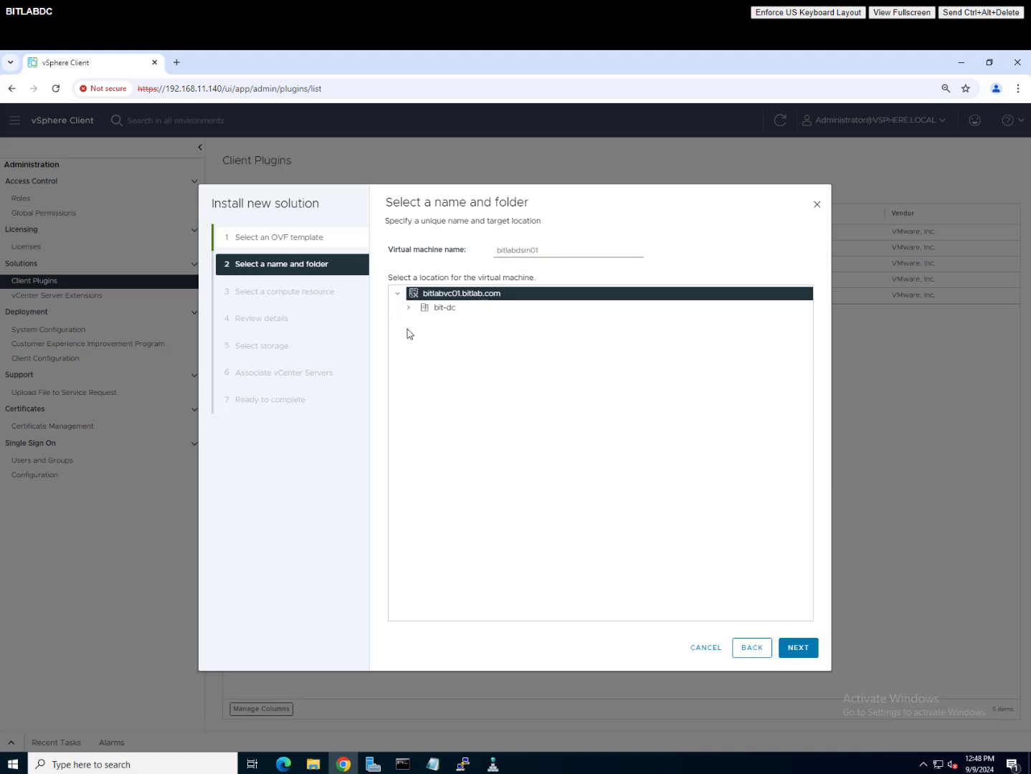
left_click(409, 308)
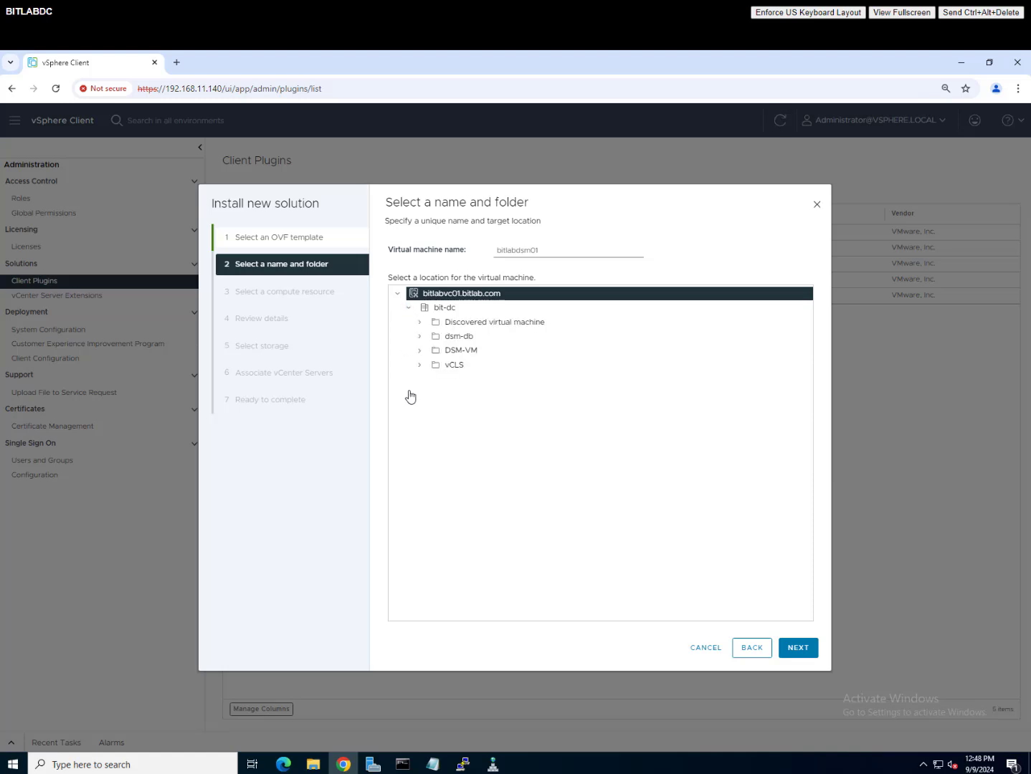
left_click(478, 353)
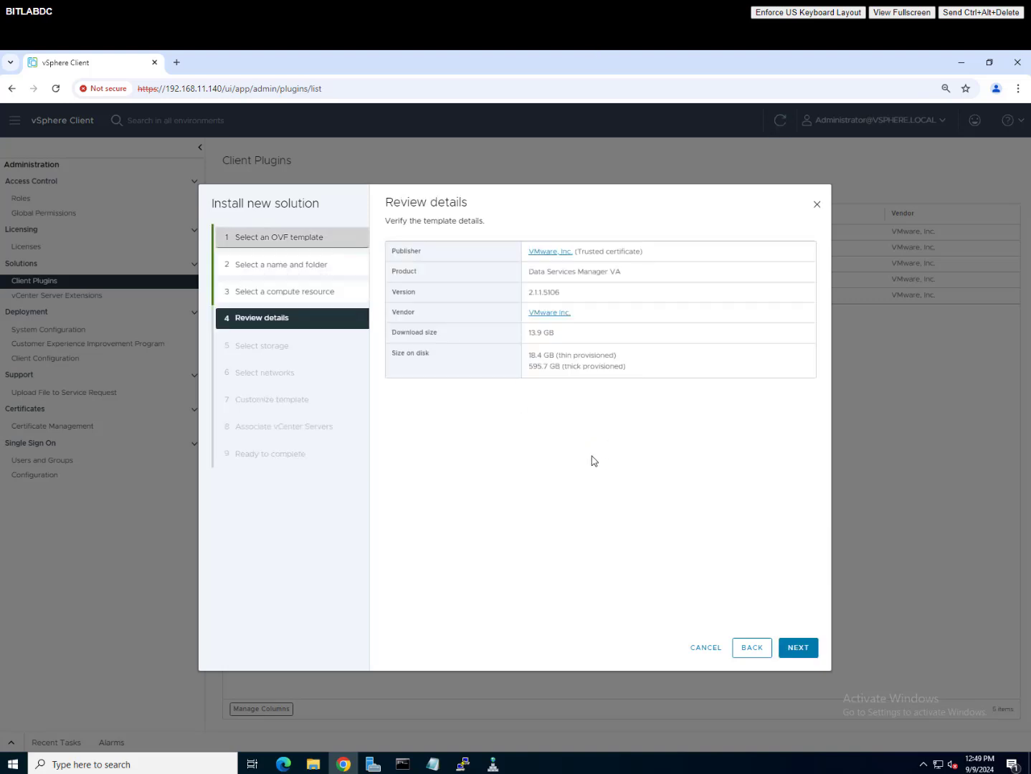
Step: Choose vsanDatastore as the appliance's storage
left_click(803, 649)
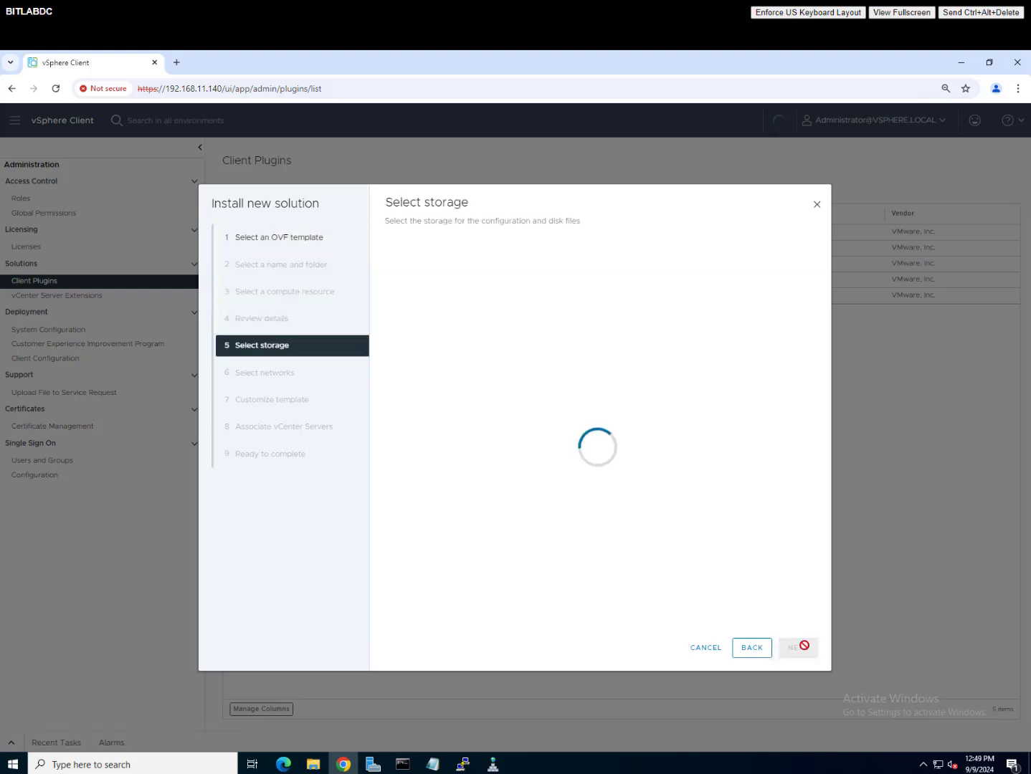
left_click(396, 324)
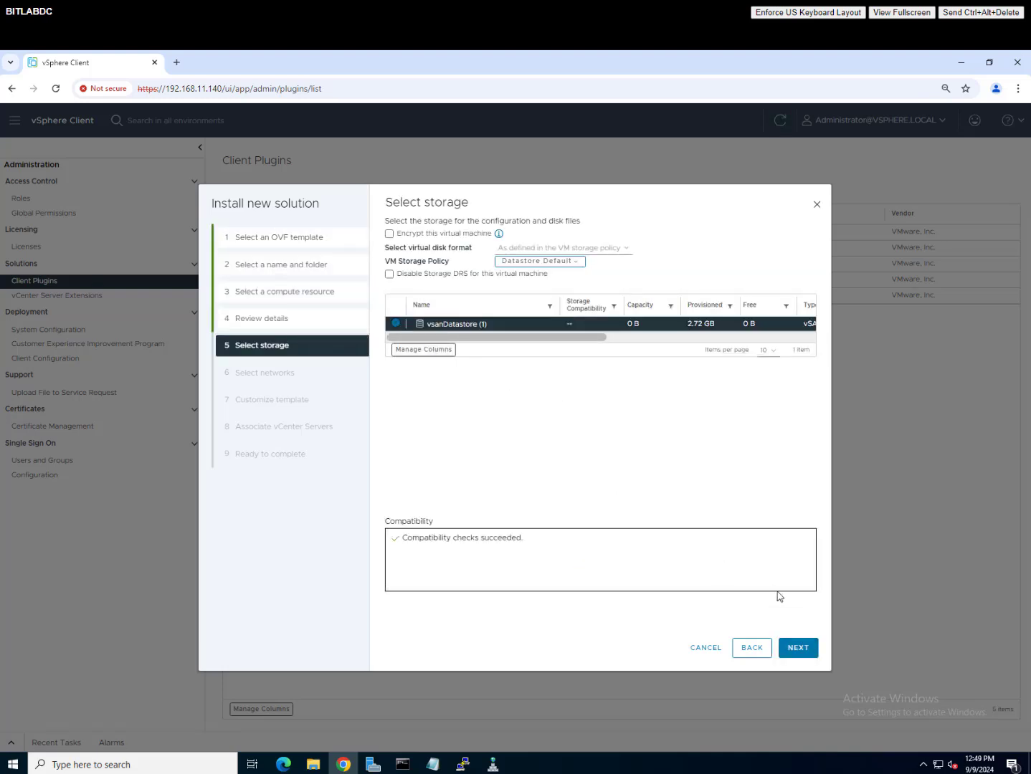
left_click(798, 647)
Step: Map the Management Network to the esxmgmt destination network
left_click(642, 271)
left_click(631, 316)
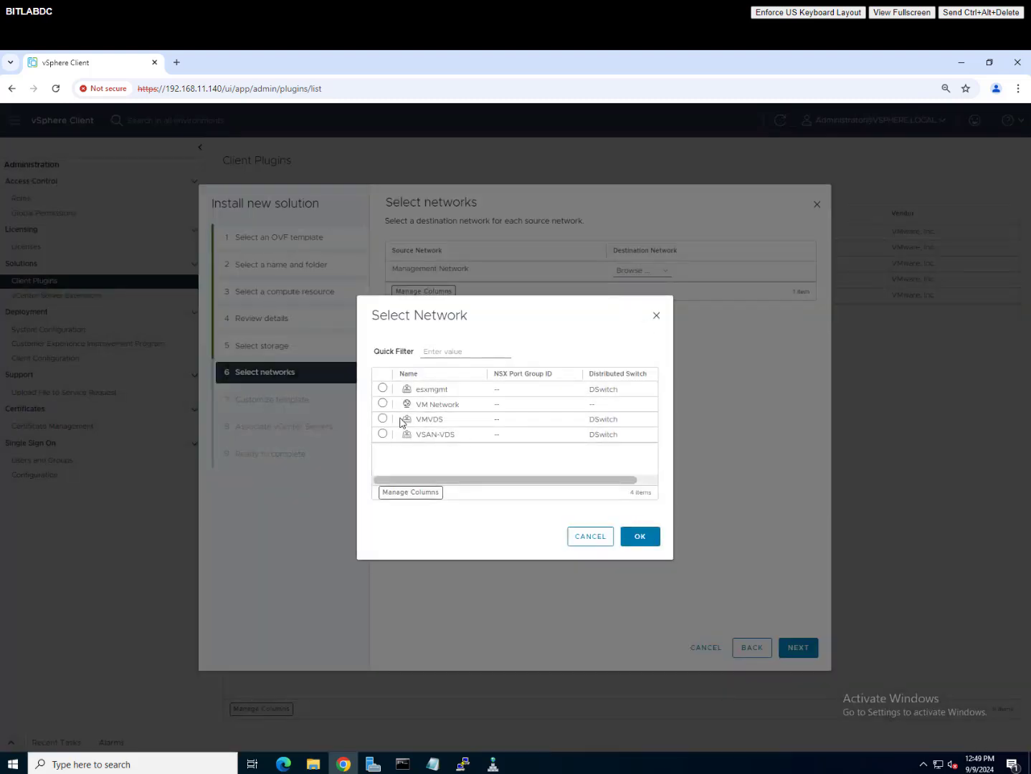
left_click(383, 390)
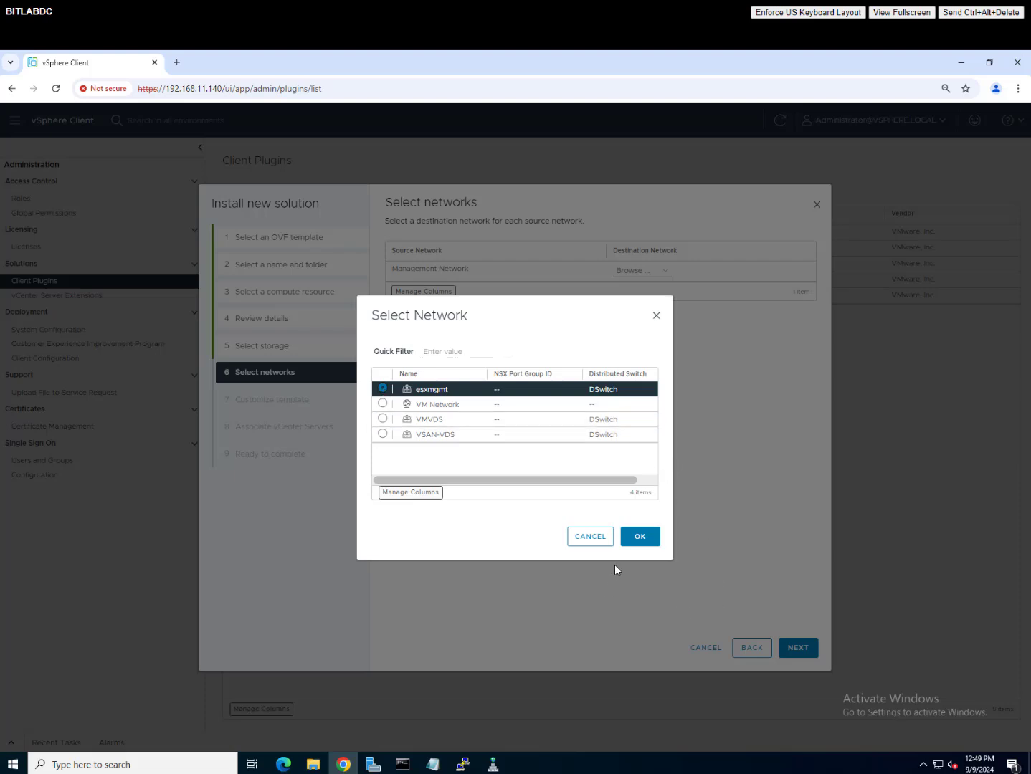
left_click(652, 543)
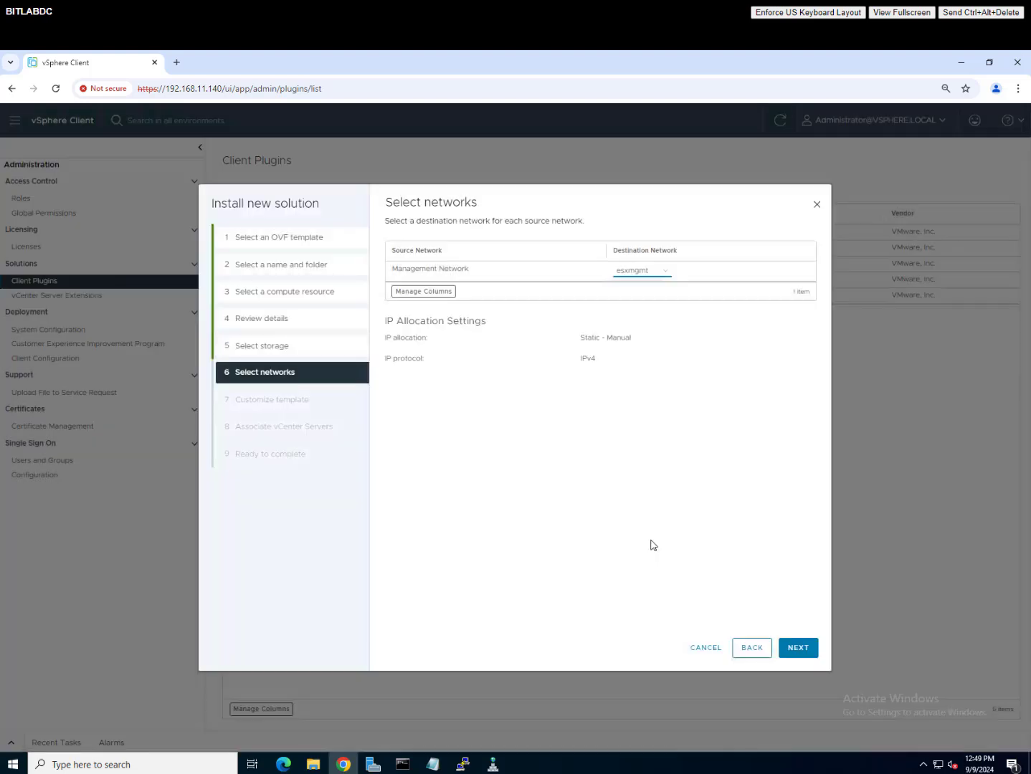
left_click(797, 649)
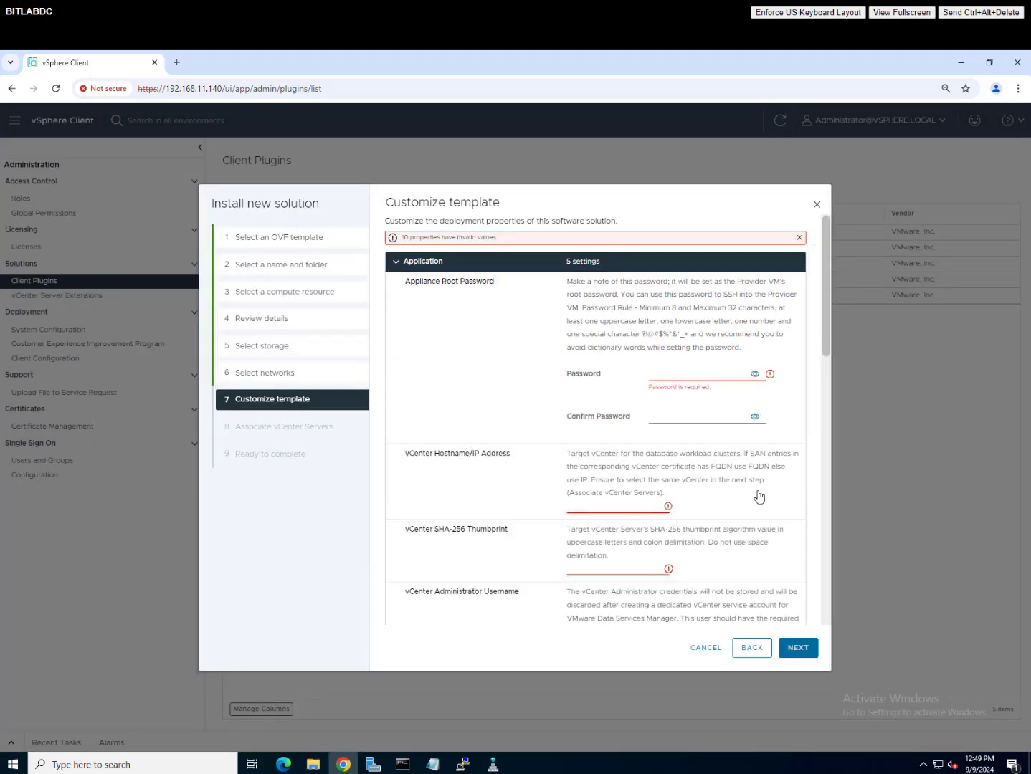
Step: Enter and confirm the appliance root password
left_click(702, 379)
type("••")
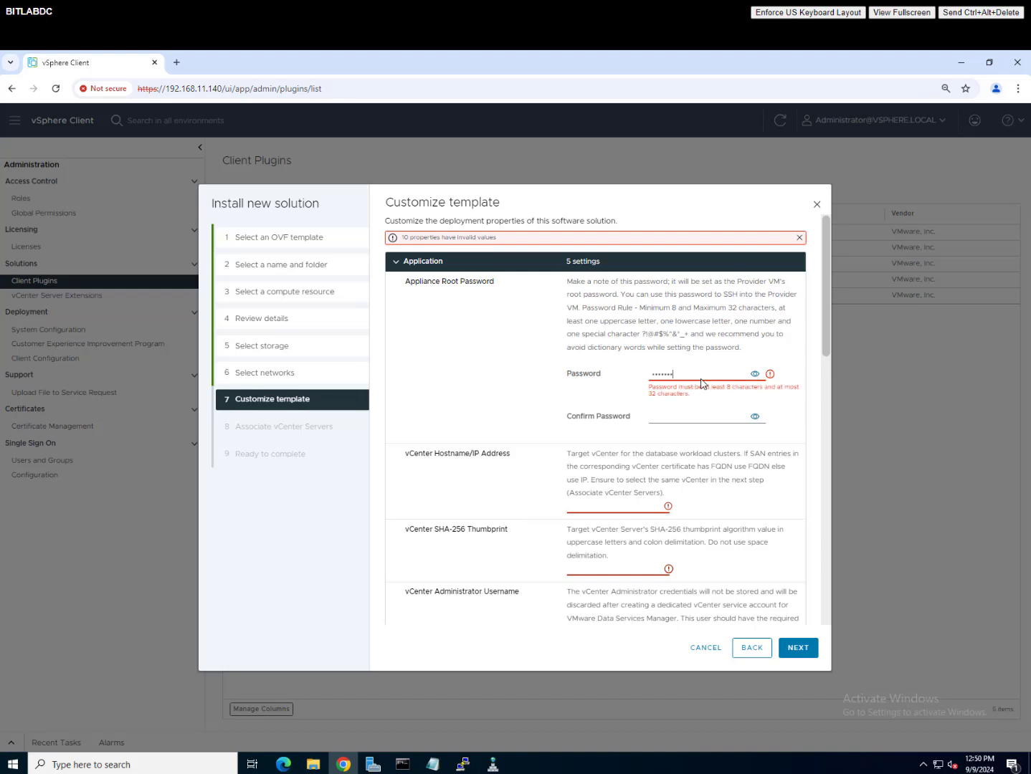
type("••••••")
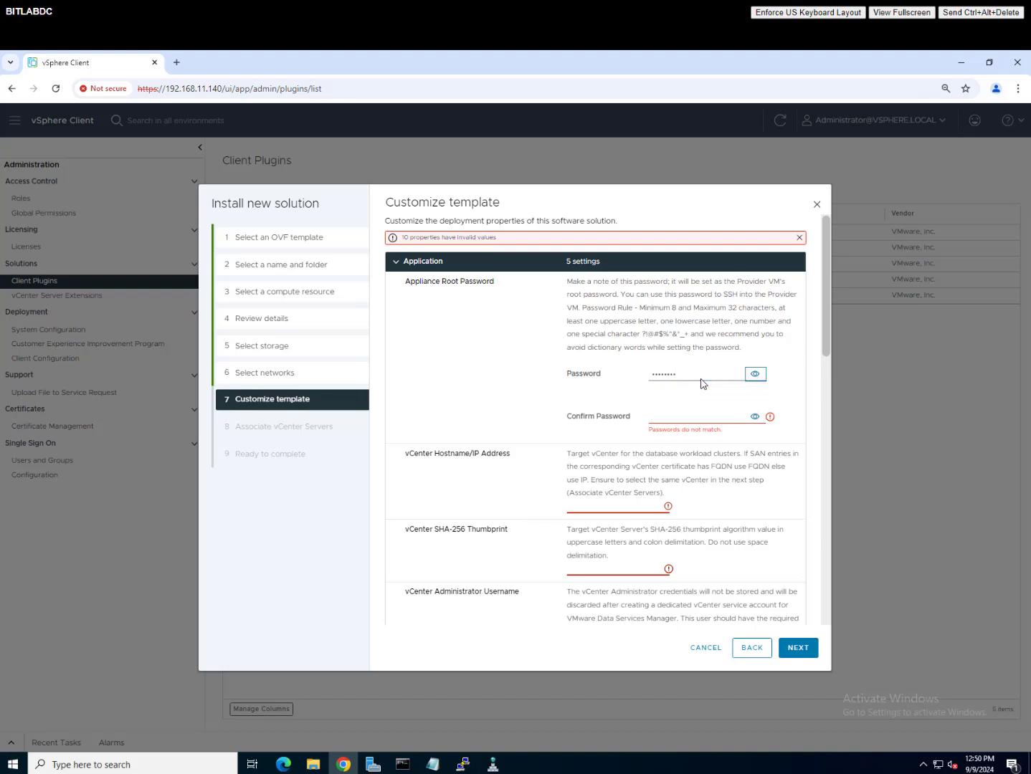
key("Tab")
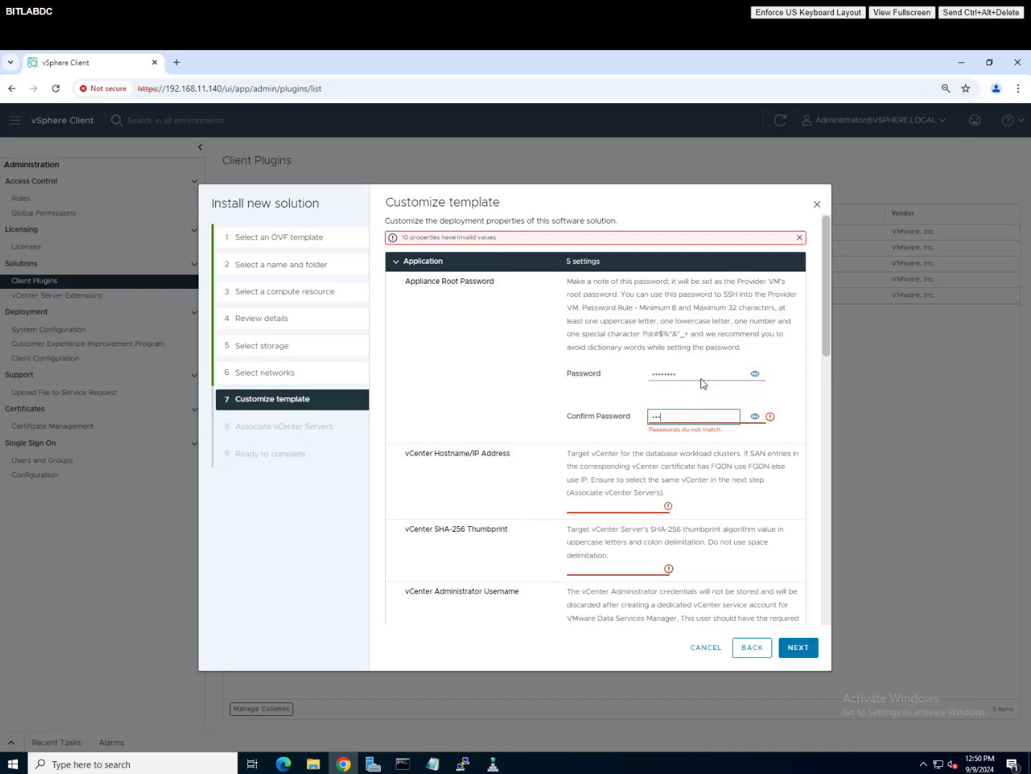
type("••••••••")
Step: Fill in vCenter hostname bitlabvc01.bitlab.com and its SHA-256 thumbprint
left_click(643, 507)
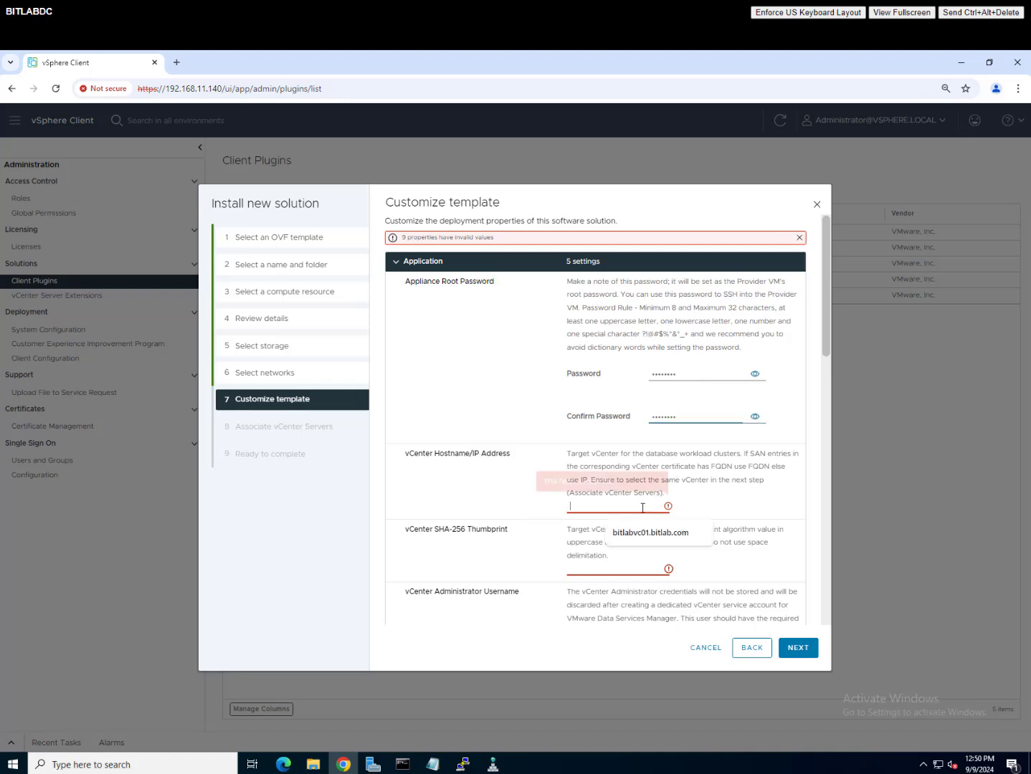
left_click(650, 538)
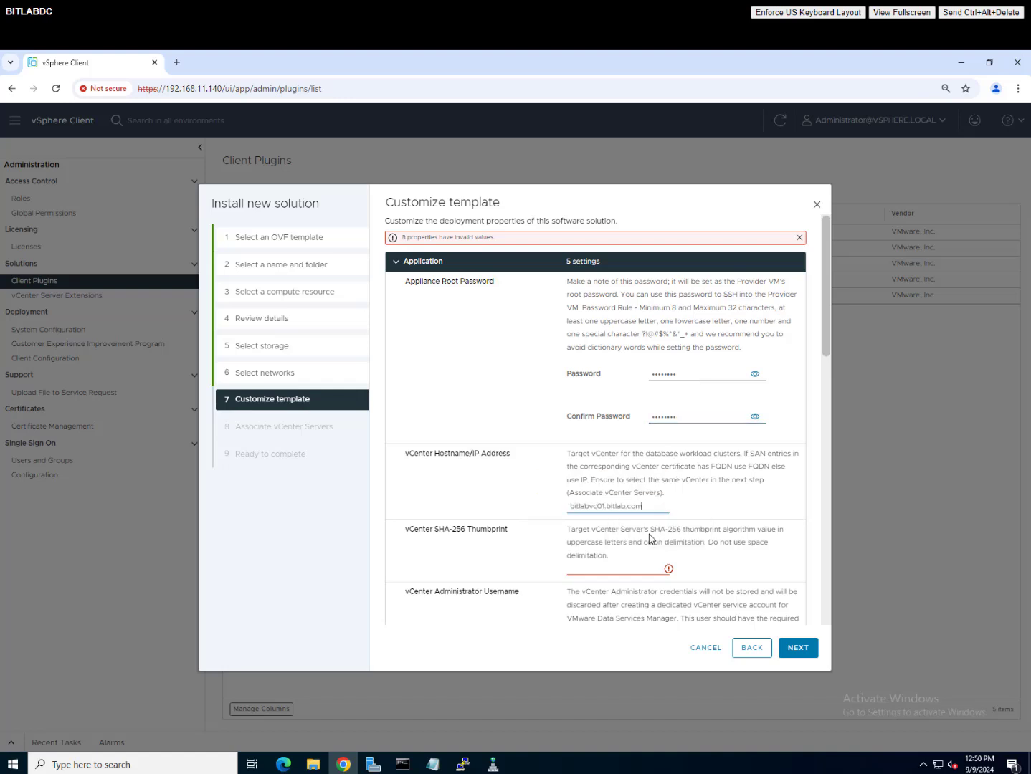
left_click(622, 568)
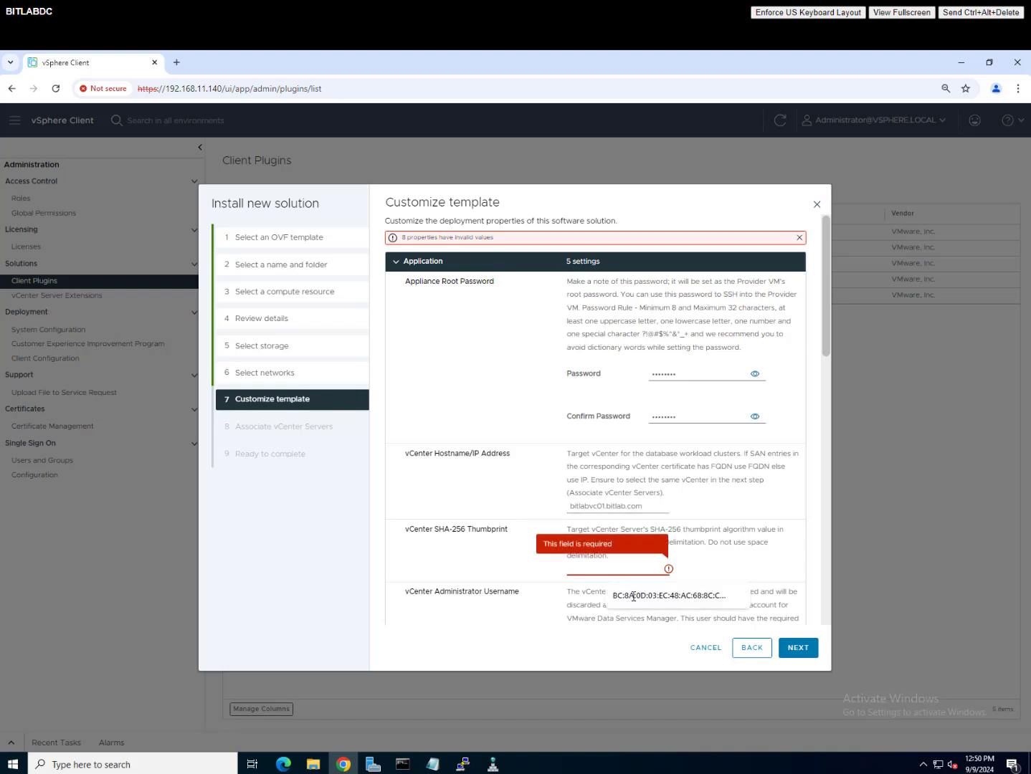
left_click(634, 596)
scroll(634, 603, "down", 3)
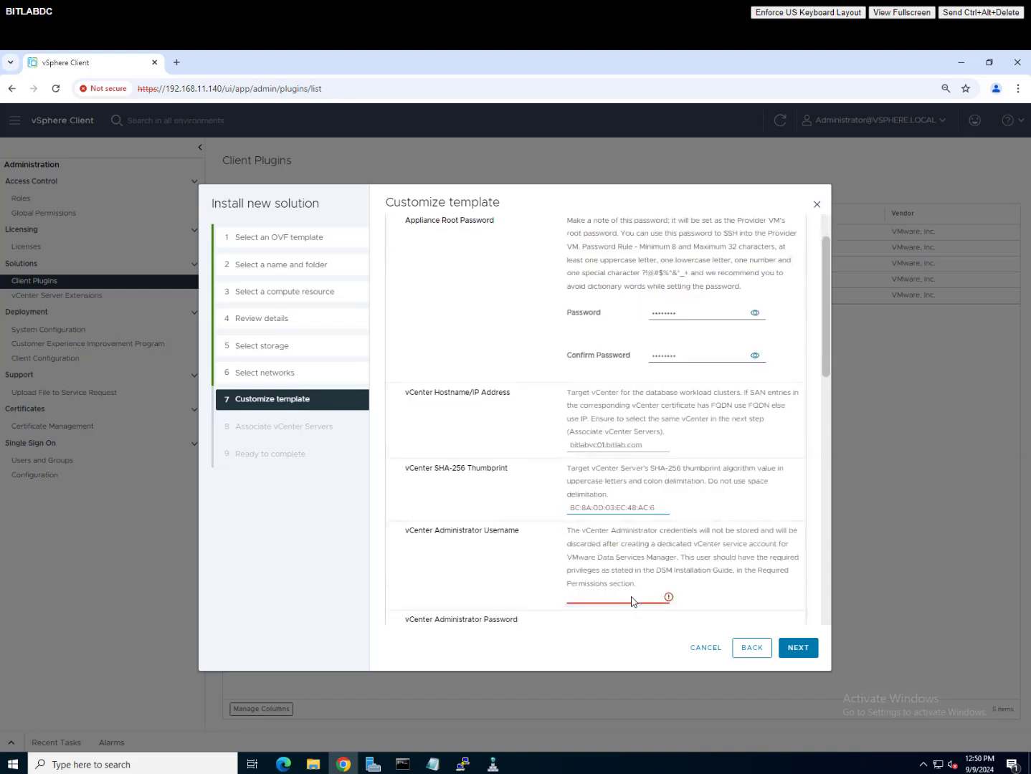
Step: Enter the vCenter administrator username and password
left_click(621, 477)
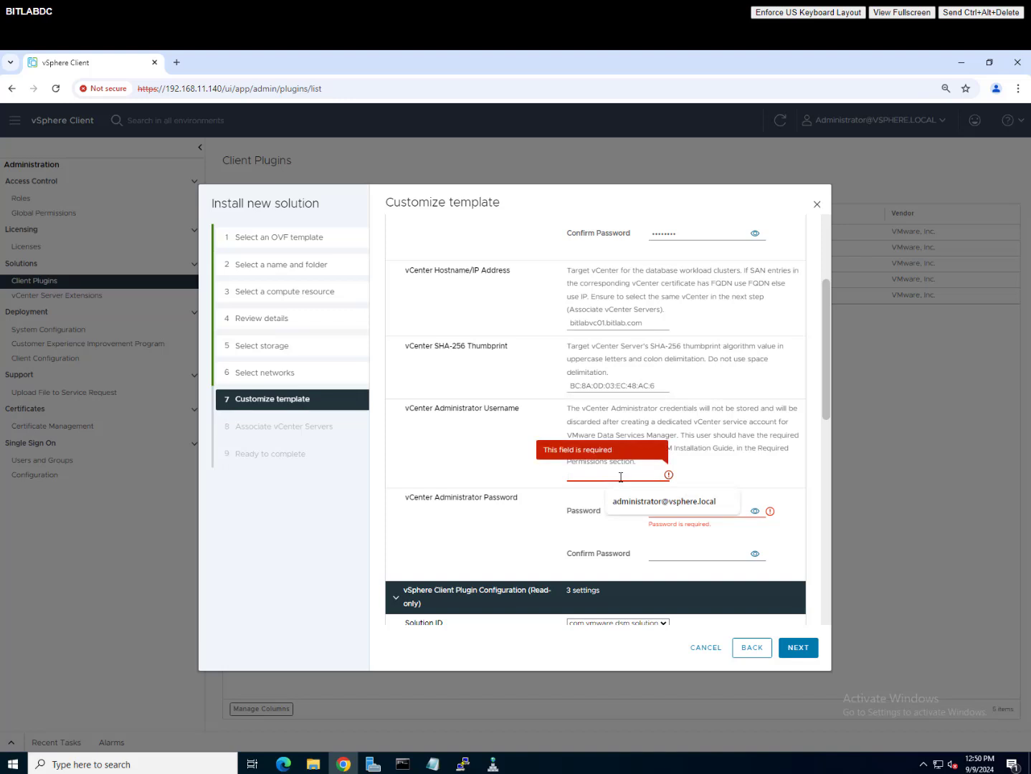
left_click(640, 504)
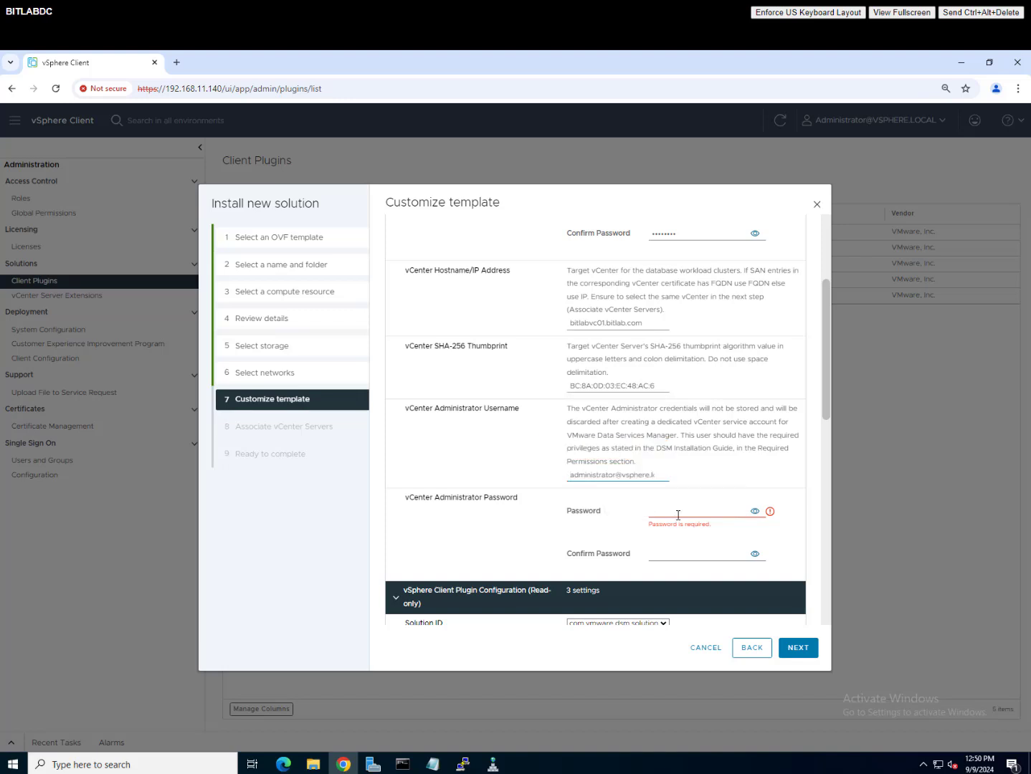
left_click(677, 515)
type("•••••••")
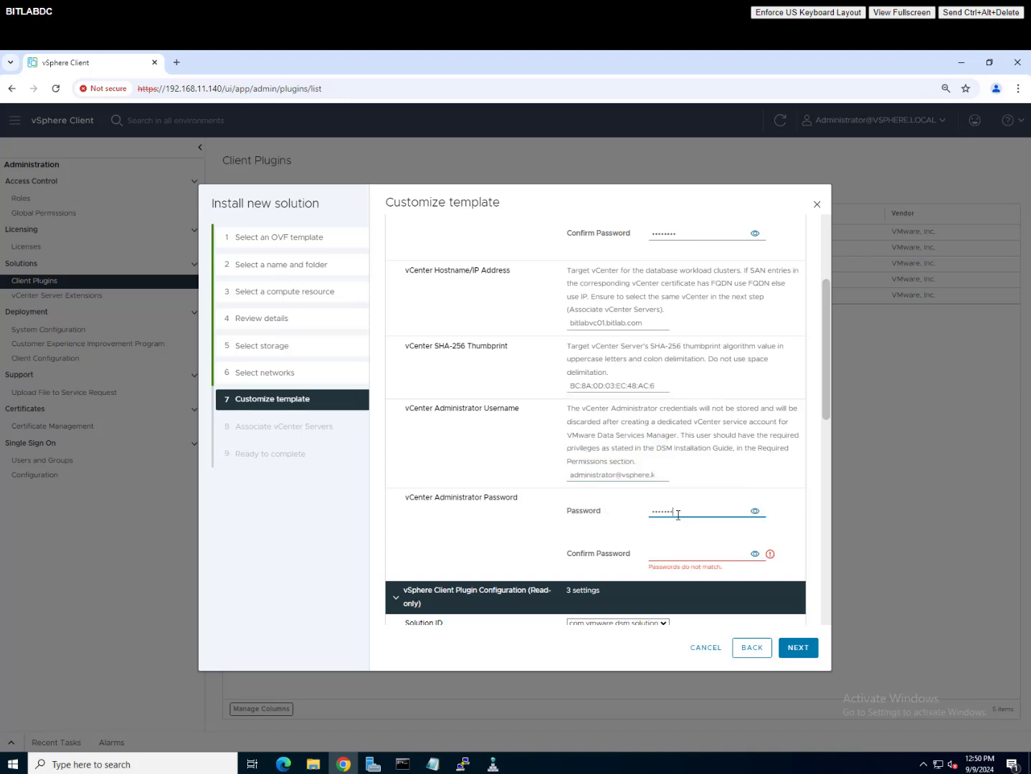
left_click(666, 557)
Step: Confirm the administrator password and set management IP 192.168.11.144 with netmask 255.255.255.0
type("••••••••")
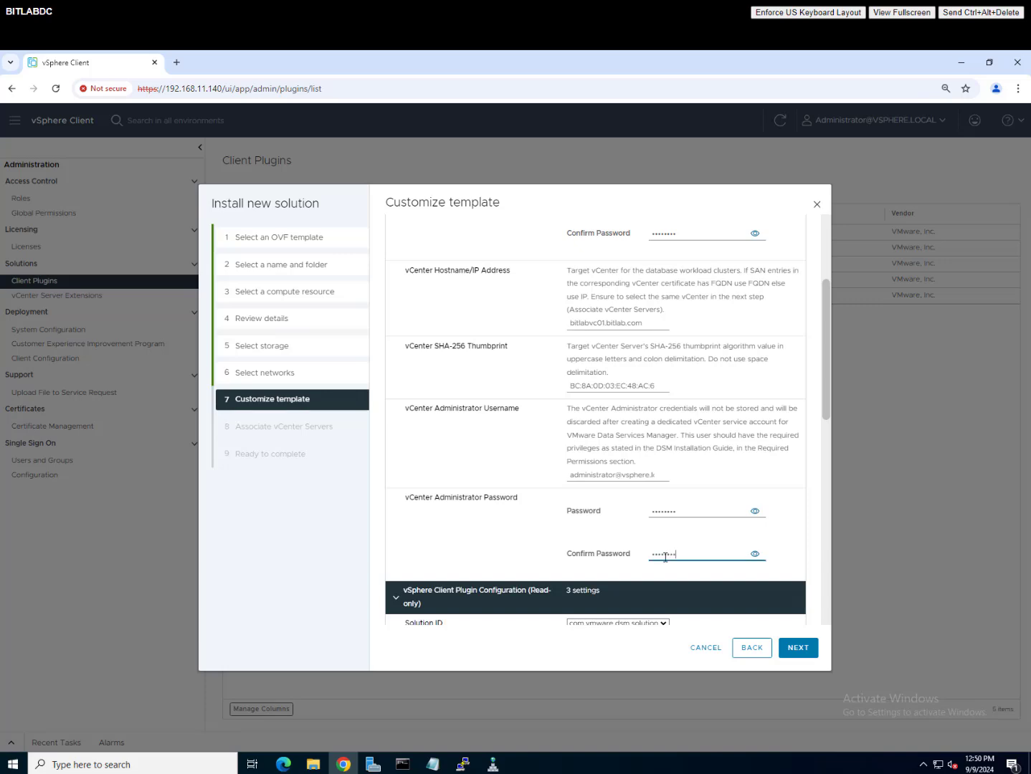
scroll(742, 532, "down", 2)
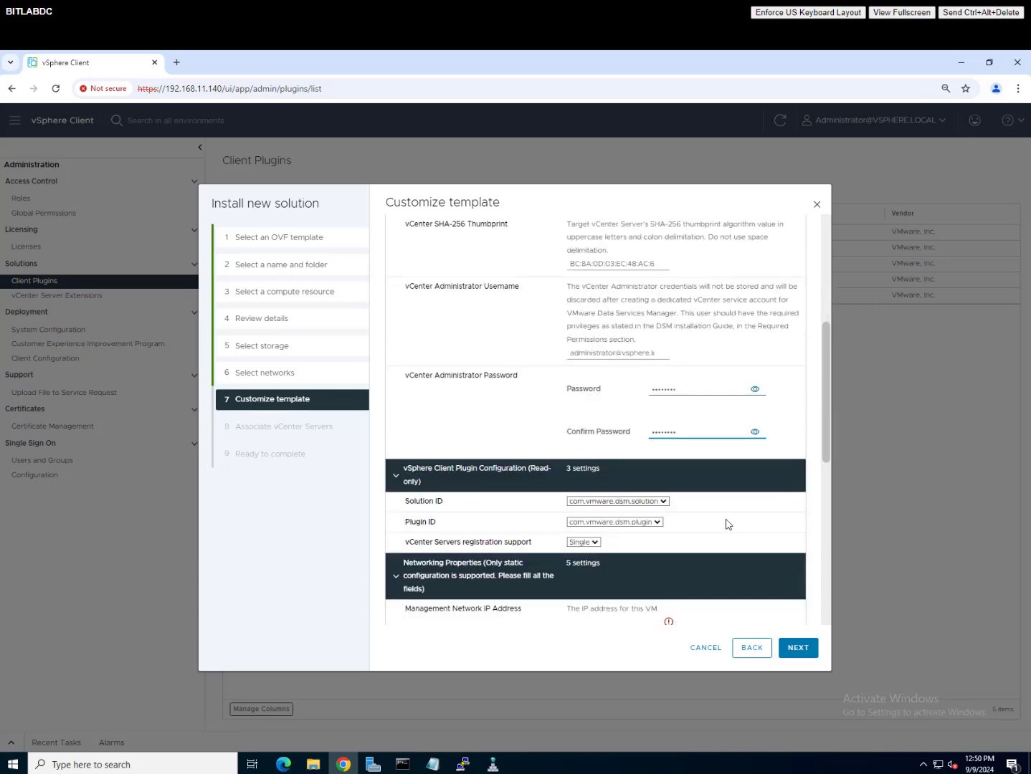
scroll(724, 527, "down", 4)
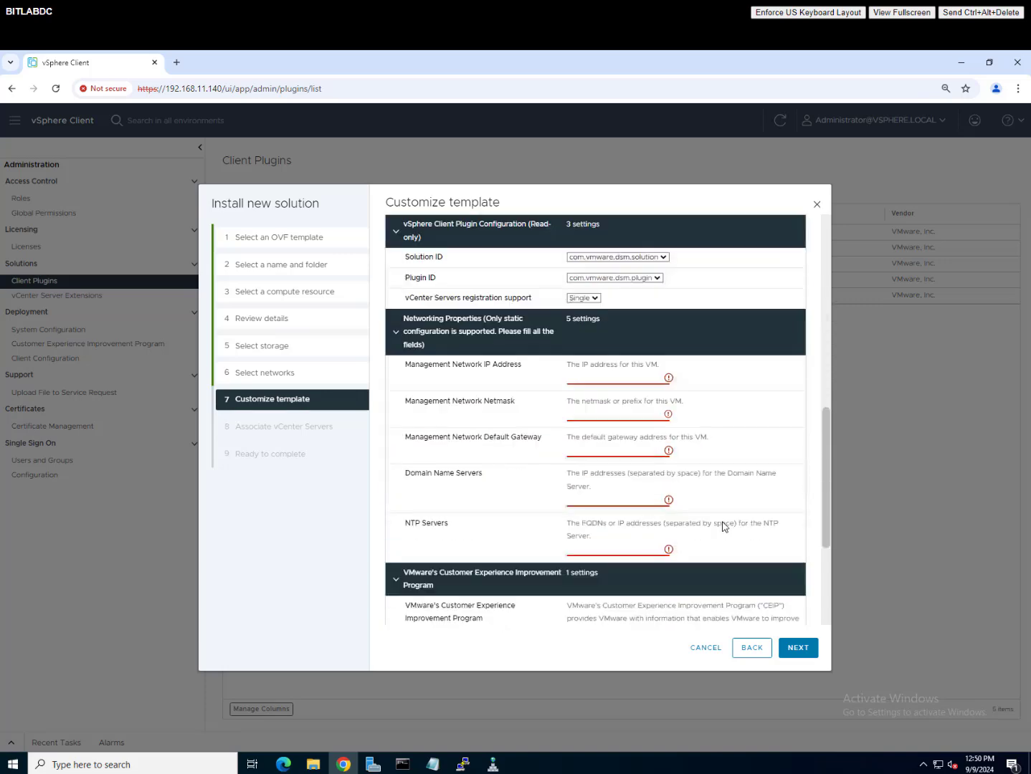
left_click(625, 377)
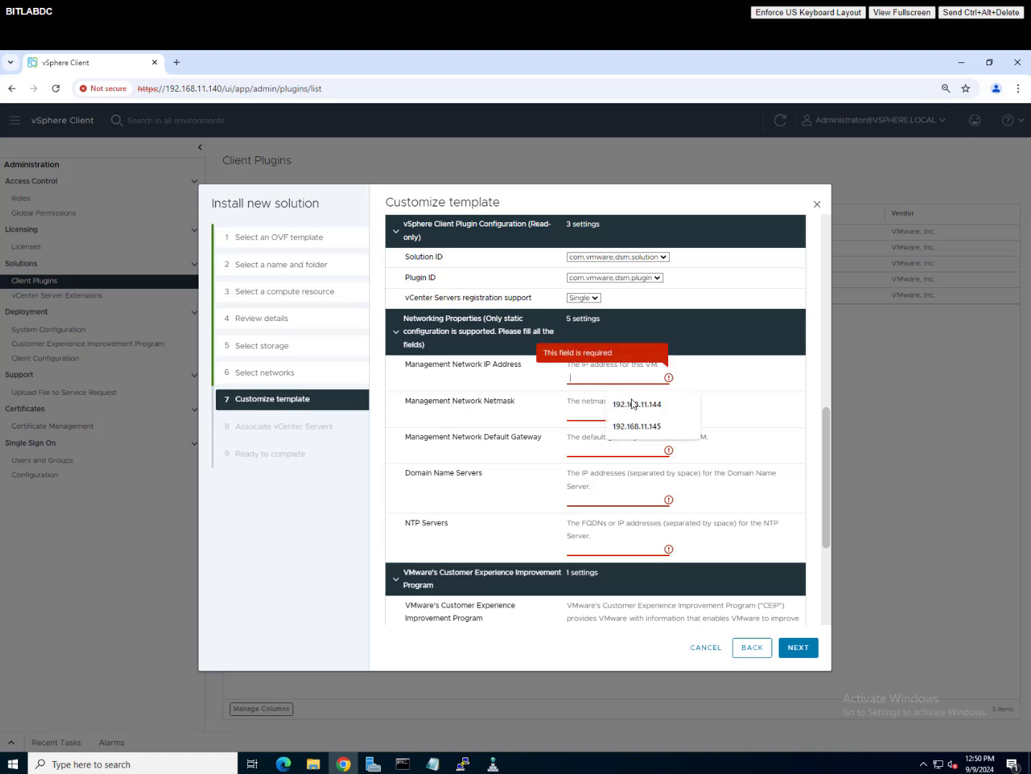
left_click(631, 406)
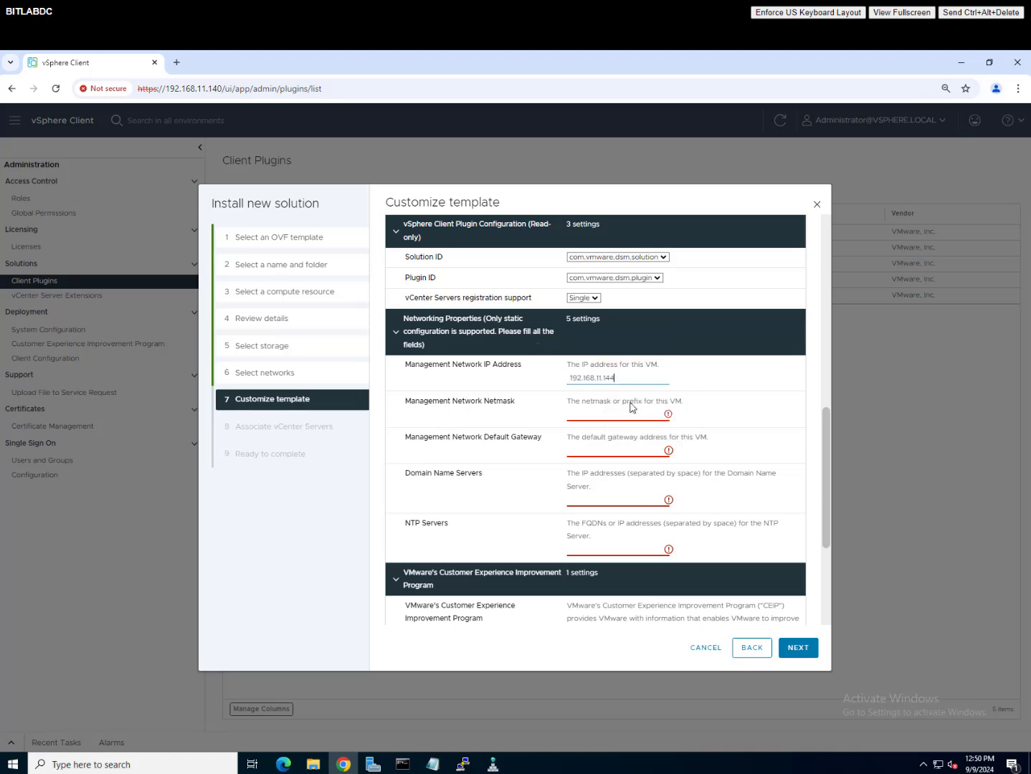
left_click(592, 416)
left_click(610, 435)
Step: Set gateway 192.168.11.254, DNS bitlab.com, NTP 192.168.11.171, and opt out of CEIP
left_click(598, 450)
left_click(629, 478)
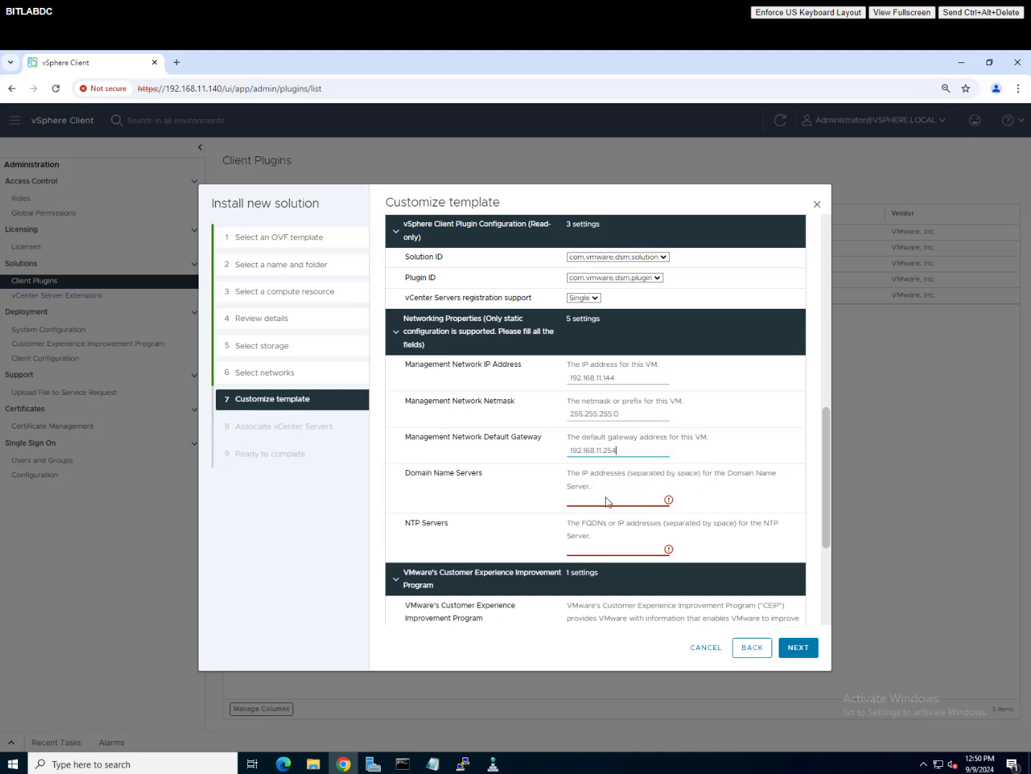
left_click(601, 501)
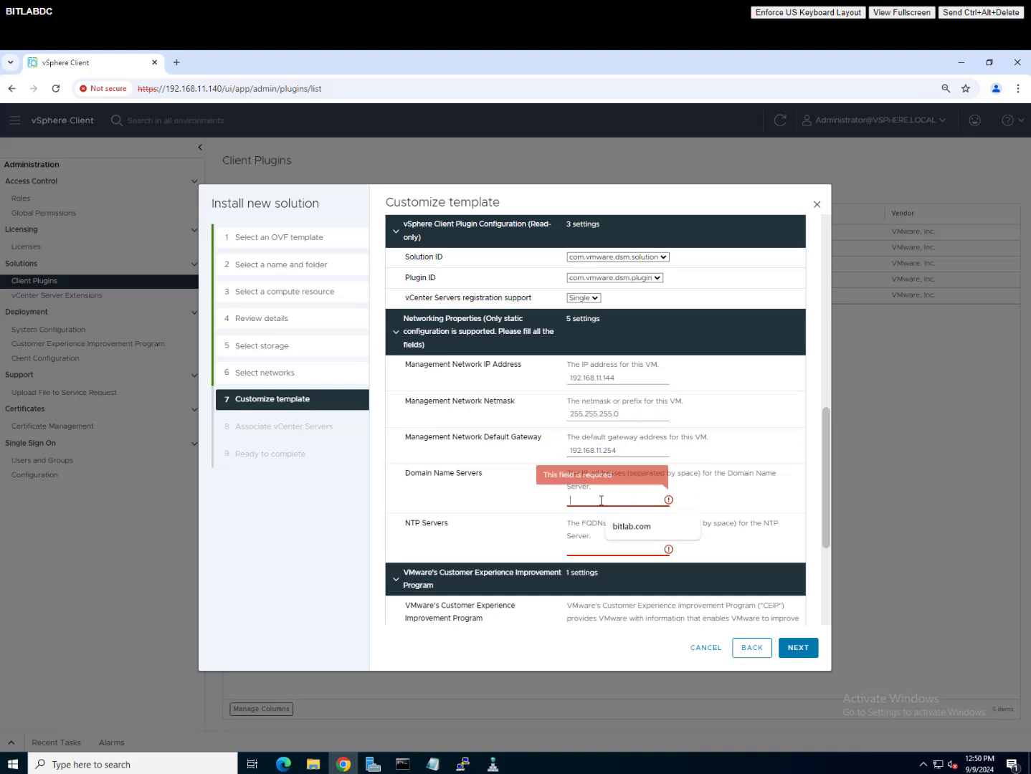
left_click(632, 528)
left_click(621, 547)
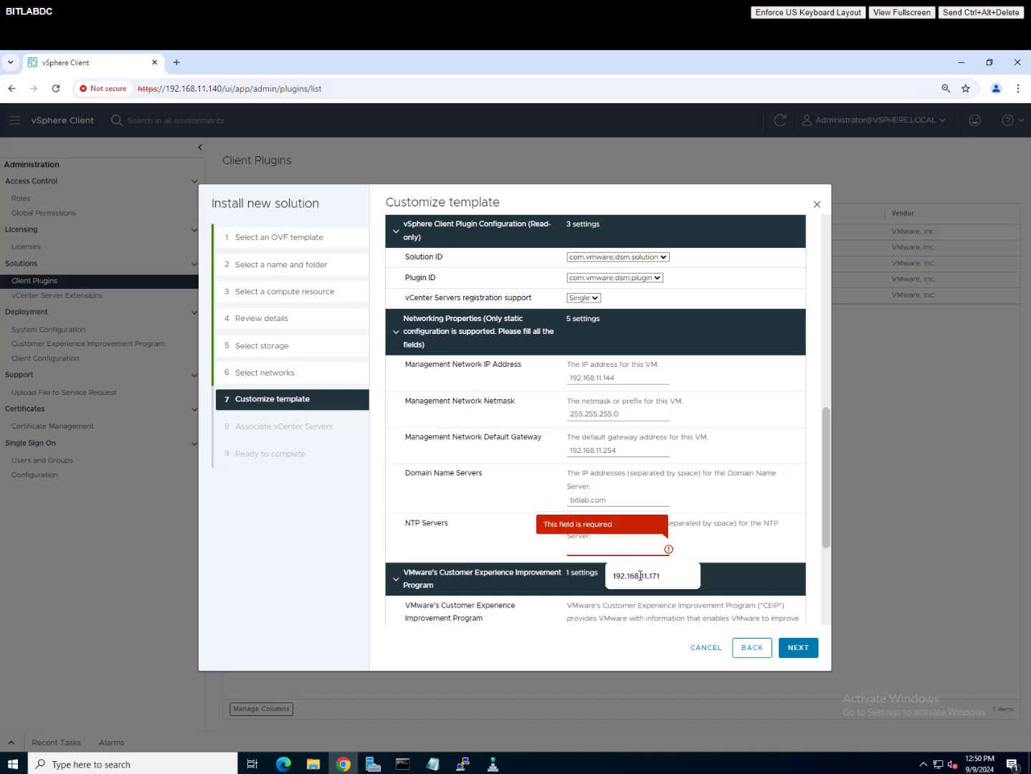
left_click(640, 578)
scroll(645, 531, "down", 3)
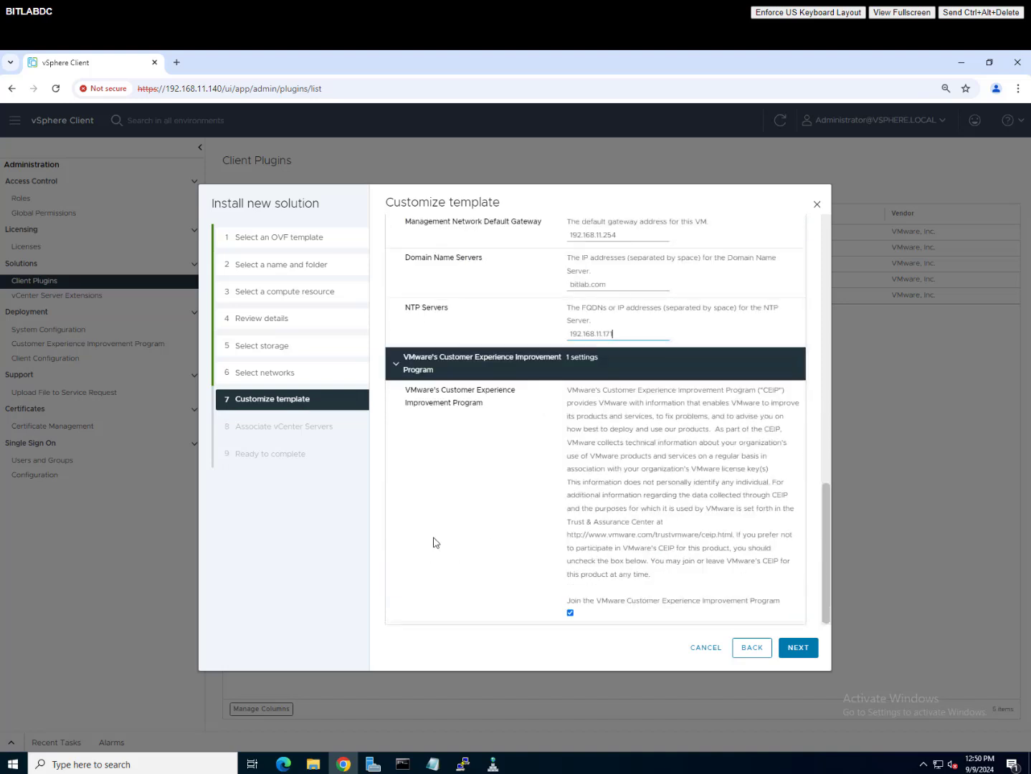
left_click(570, 614)
left_click(798, 647)
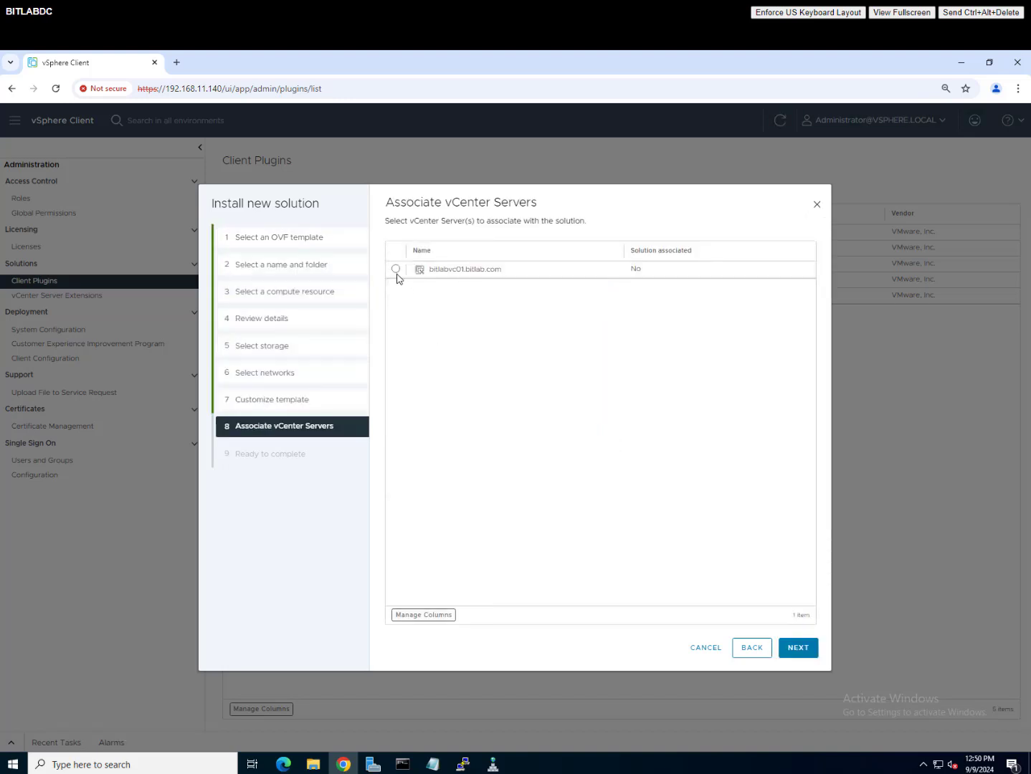
Step: Associate vCenter bitlabvc01.bitlab.com, review the summary, and finish the installation
left_click(396, 270)
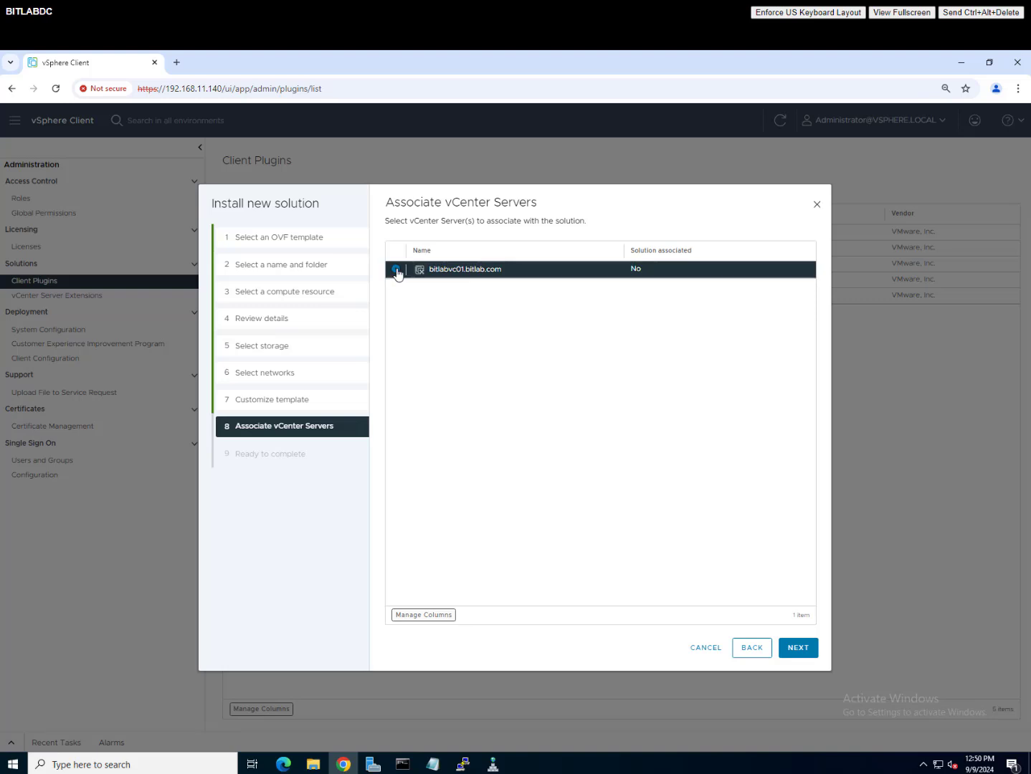
left_click(799, 649)
scroll(727, 508, "down", 2)
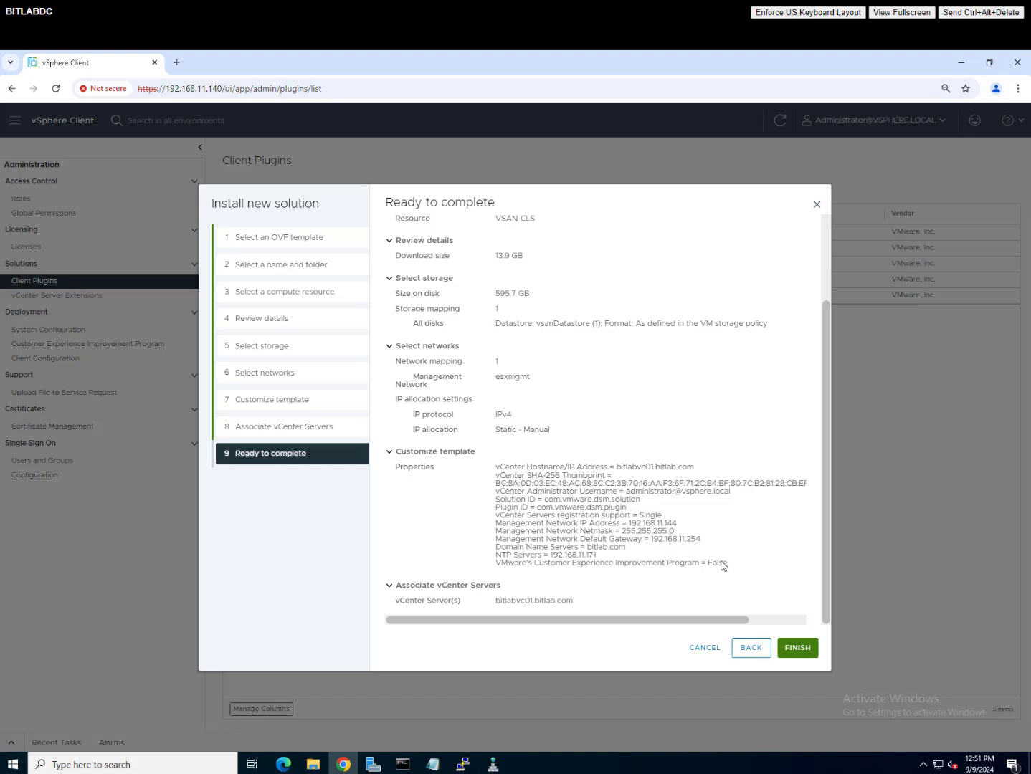
left_click(797, 648)
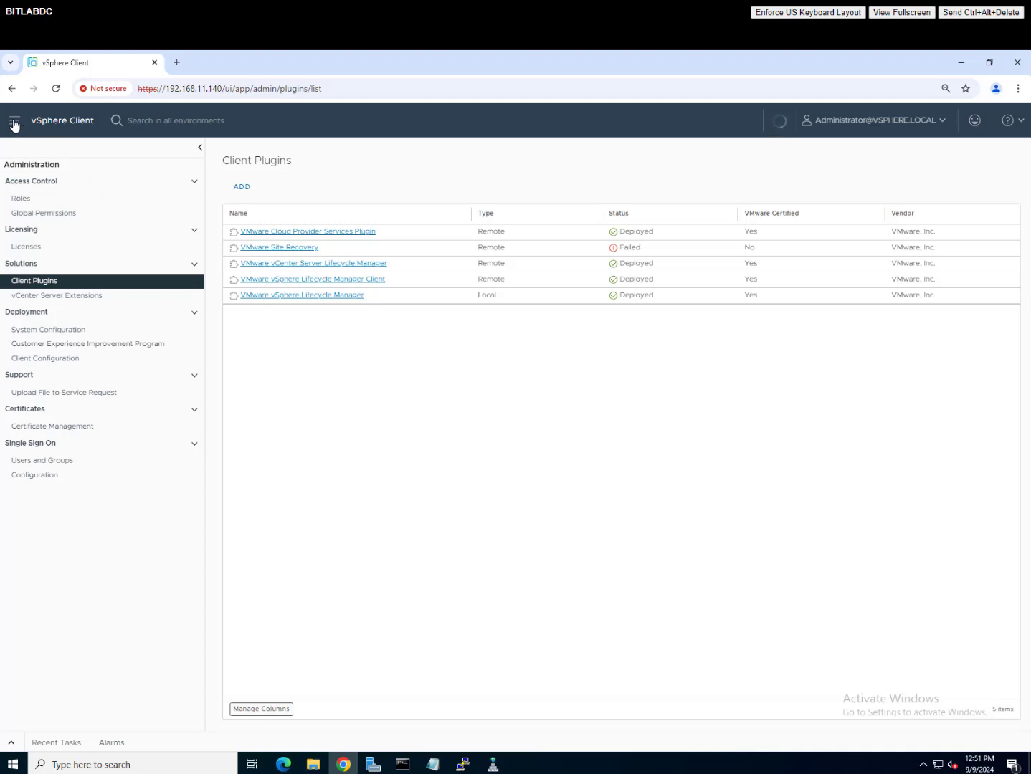
Step: Monitor the Deploy OVF template and Install Solution tasks until bitlabdsm01 powers on
left_click(12, 745)
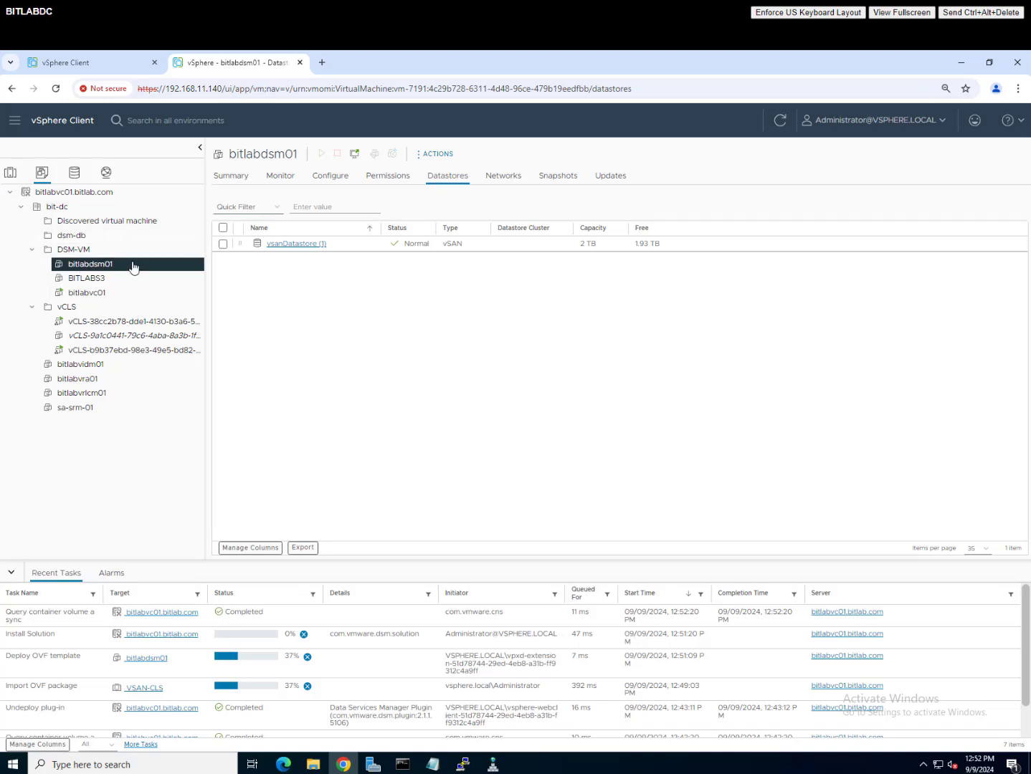
left_click(79, 64)
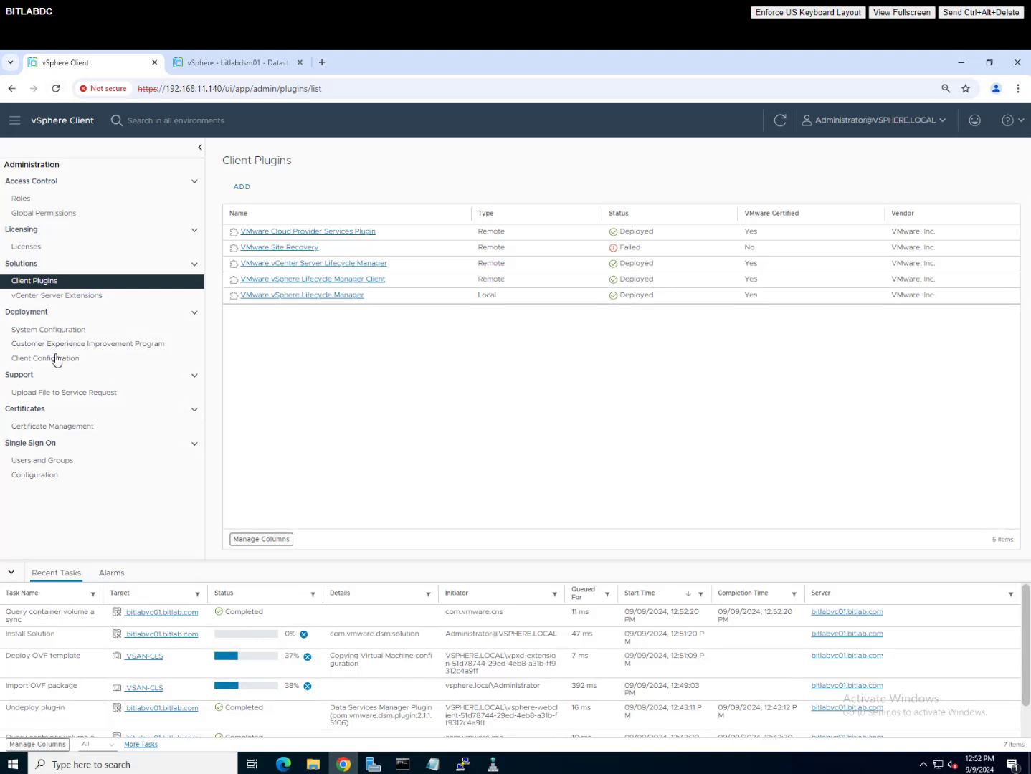
left_click(261, 64)
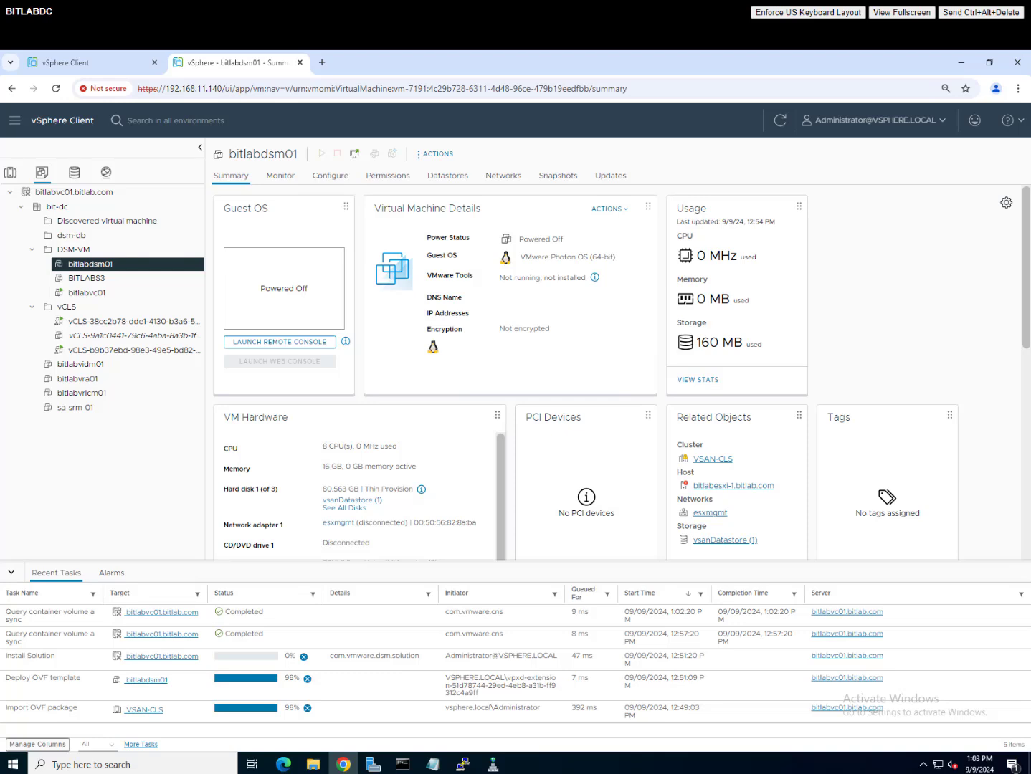
left_click(431, 689)
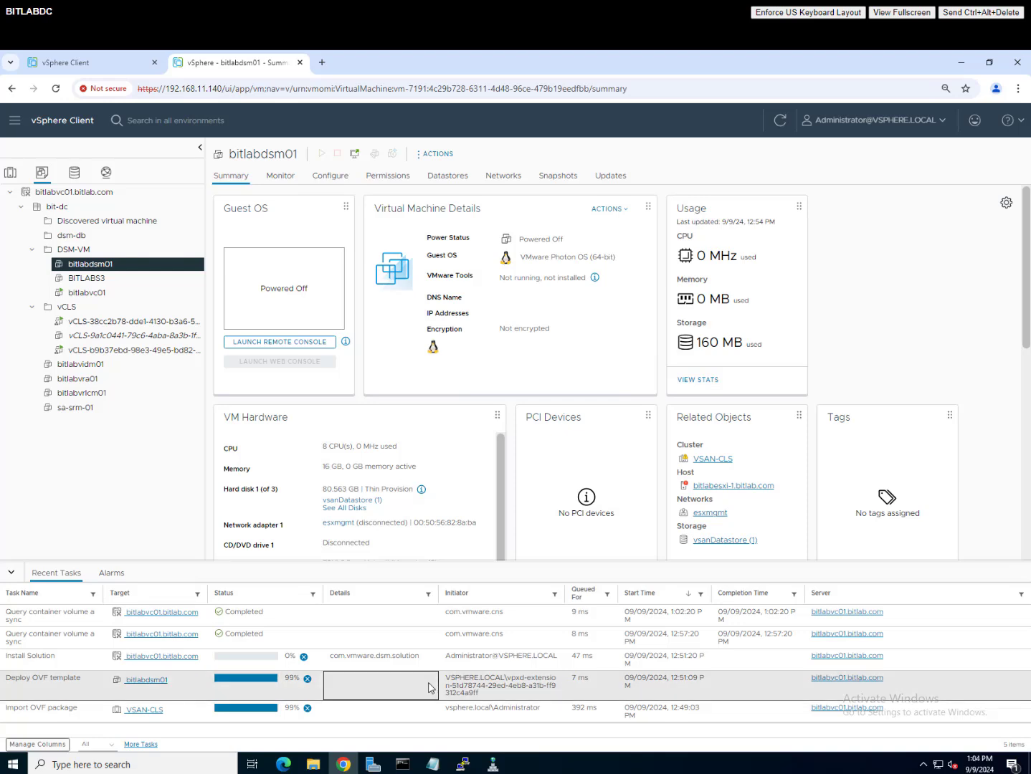
left_click(375, 703)
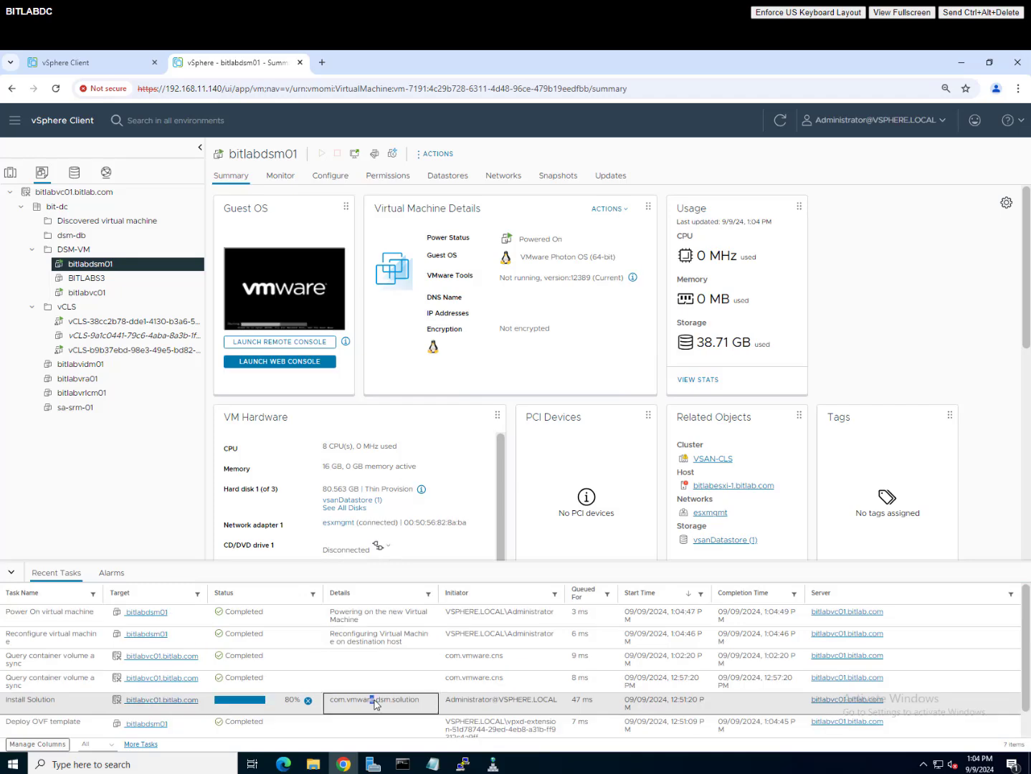
Step: Refresh the browser to enable the Data Services Manager Plugin, then view the bitlabvc01.bitlab.com summary
left_click(102, 68)
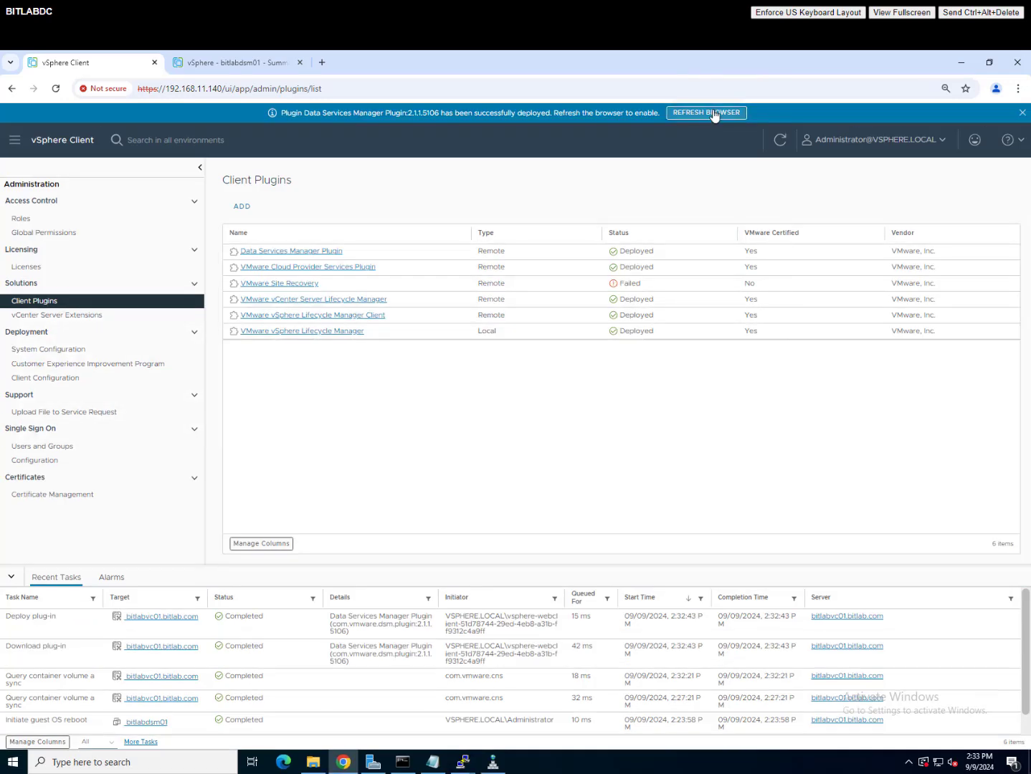
left_click(709, 111)
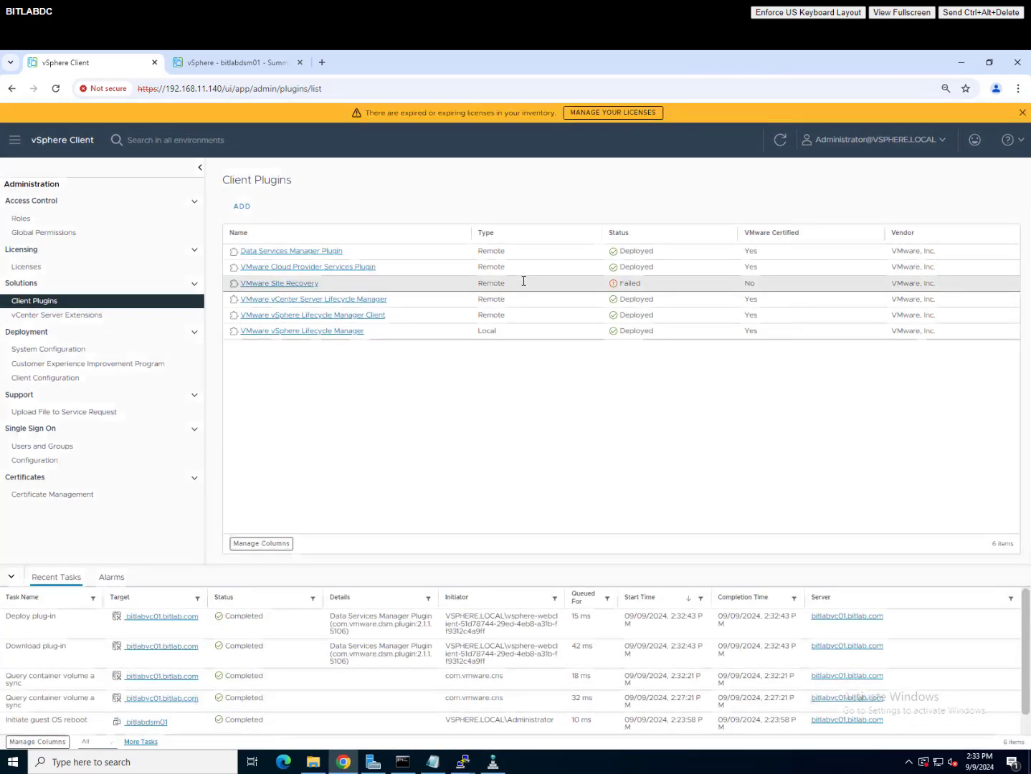
left_click(1021, 114)
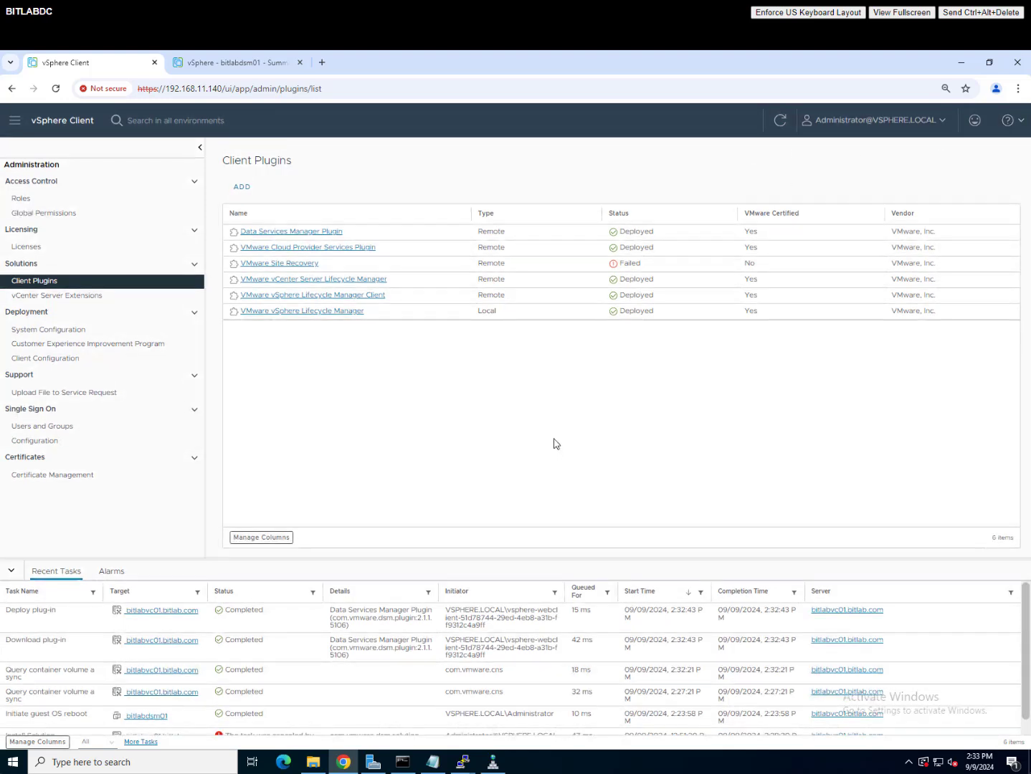
left_click(217, 66)
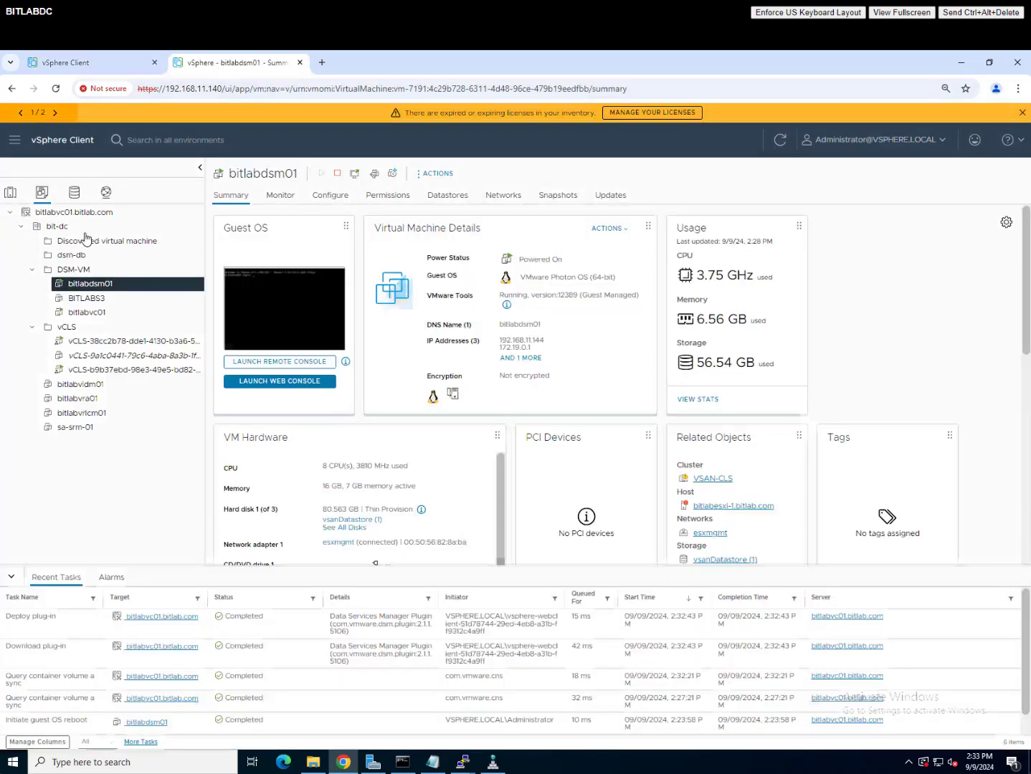
left_click(88, 213)
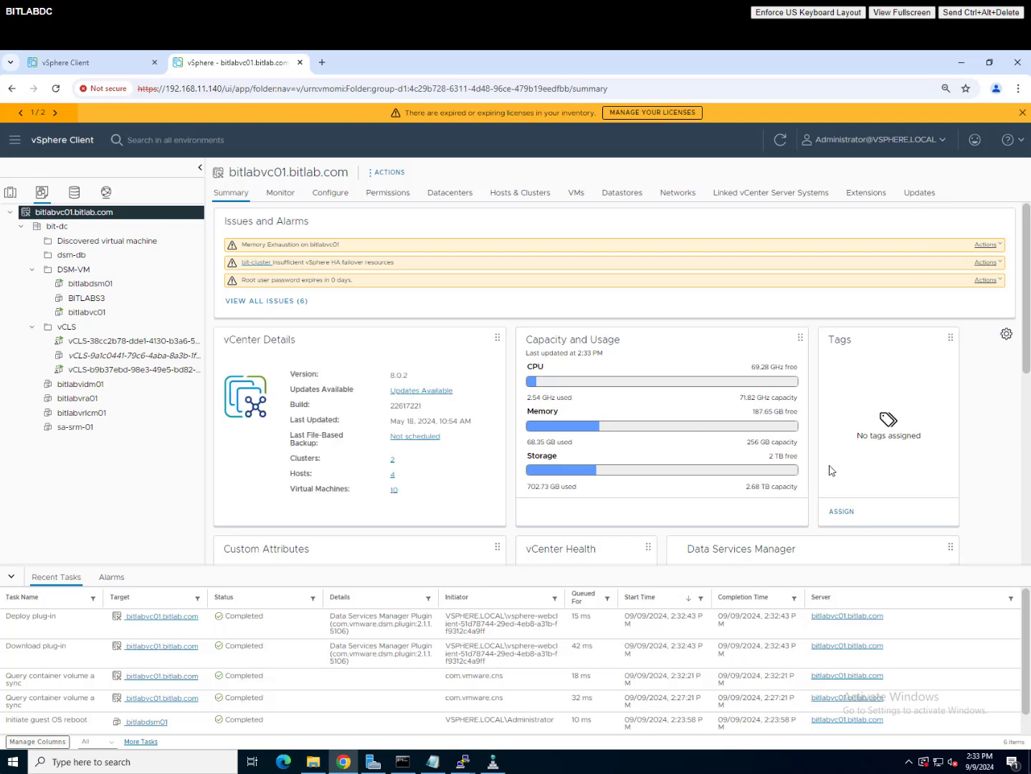
Step: Find the Data Services Manager card on bitlabvc01.bitlab.com and go to its Infrastructure Policies
scroll(831, 472, "down", 5)
scroll(823, 440, "down", 1)
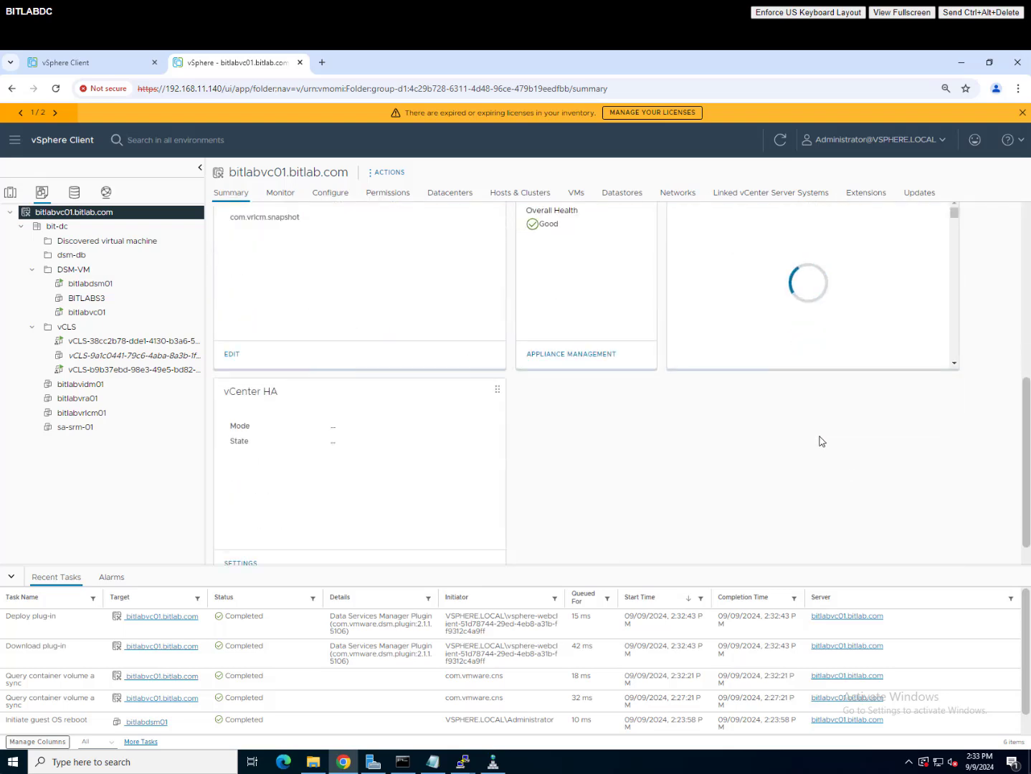
scroll(820, 437, "up", 2)
scroll(757, 407, "up", 3)
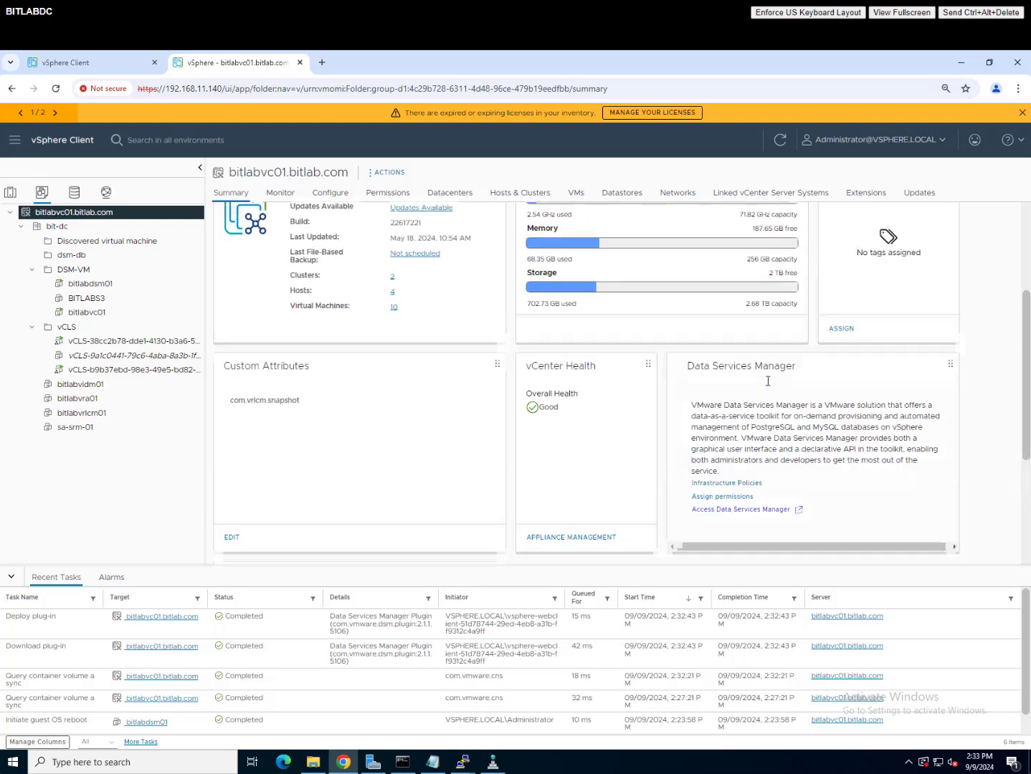
scroll(803, 477, "down", 2)
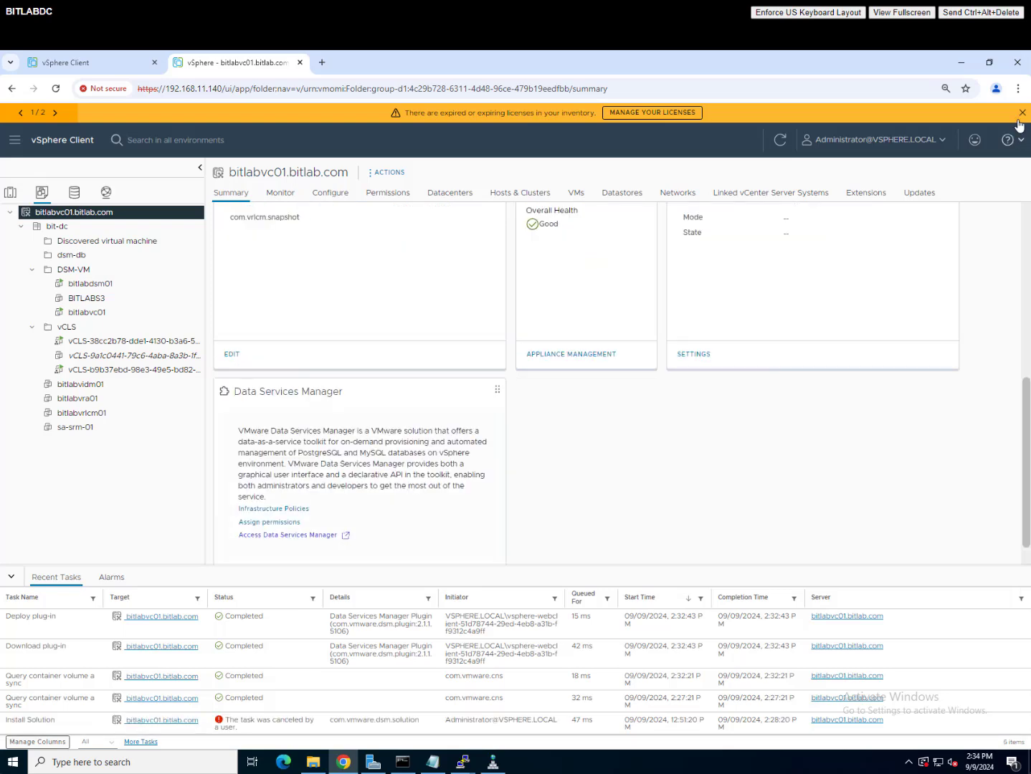
left_click(1023, 114)
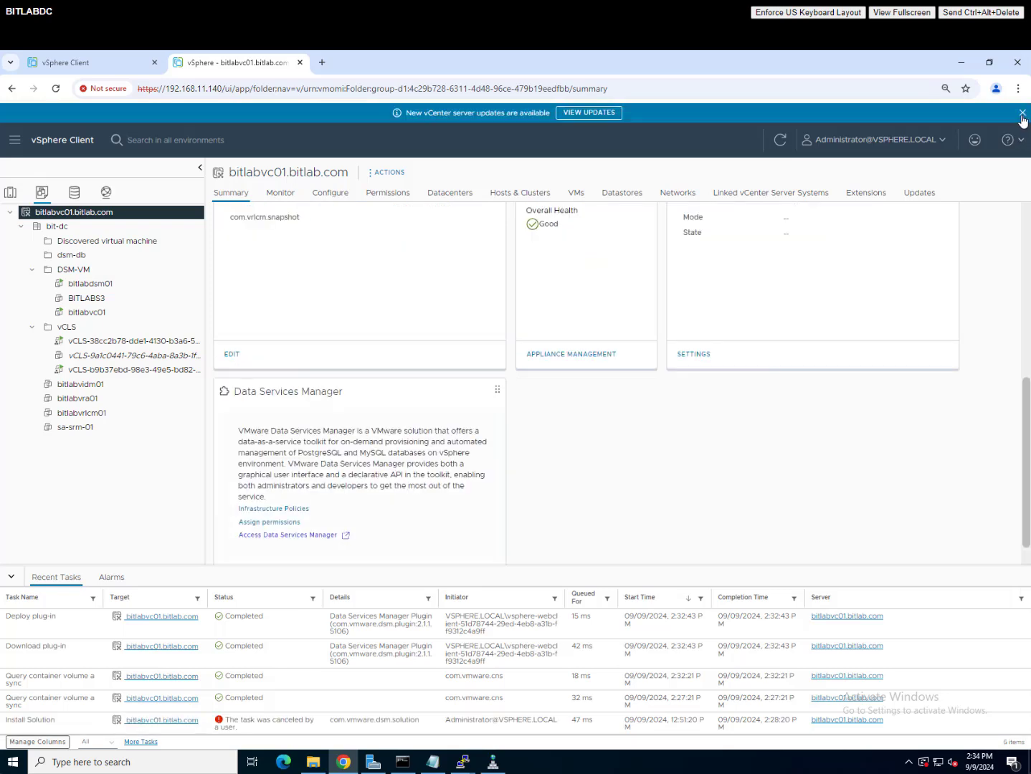
left_click(291, 510)
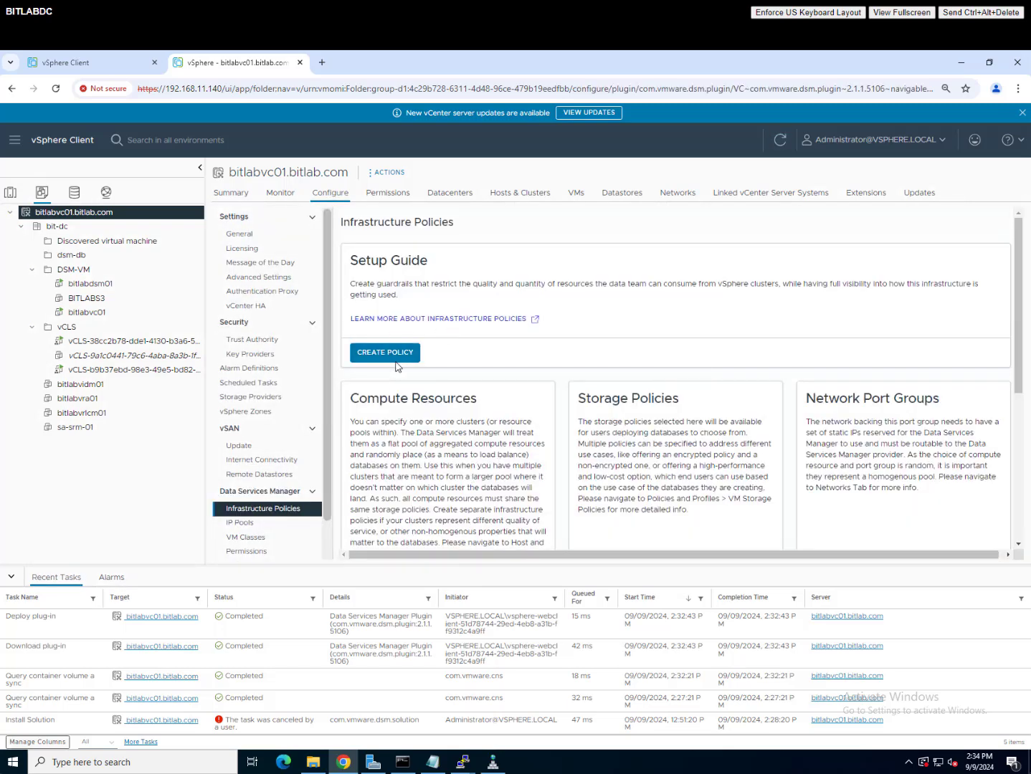
Step: Create infrastructure policy it-policy-1 with description IT
left_click(399, 353)
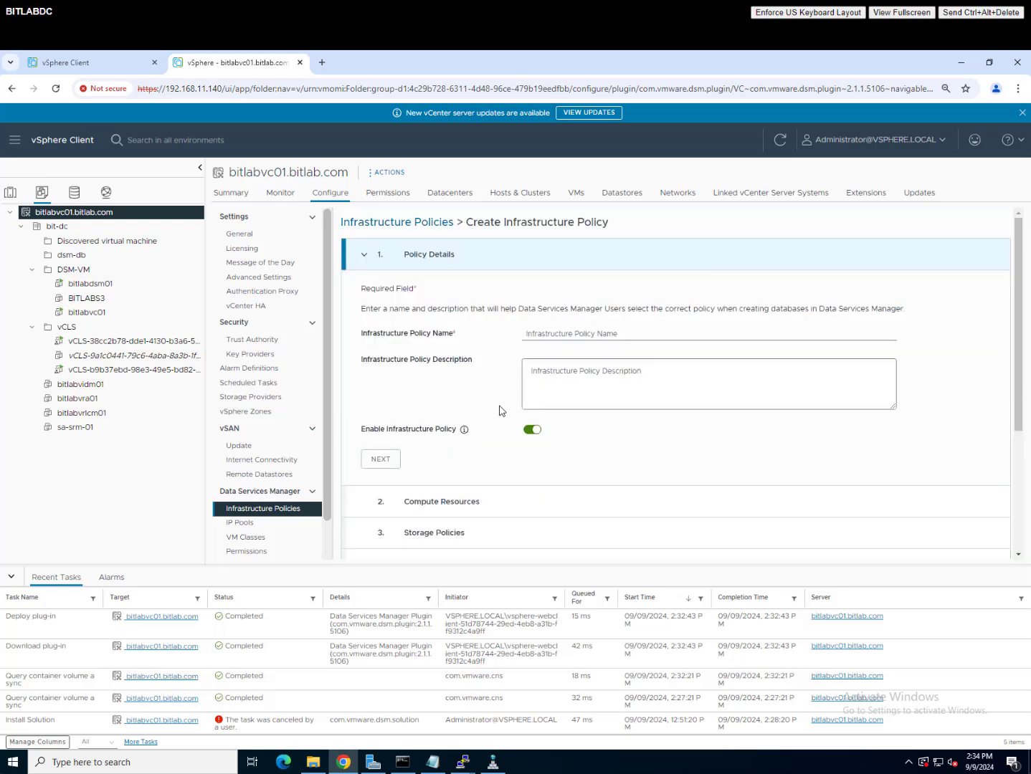
left_click(557, 332)
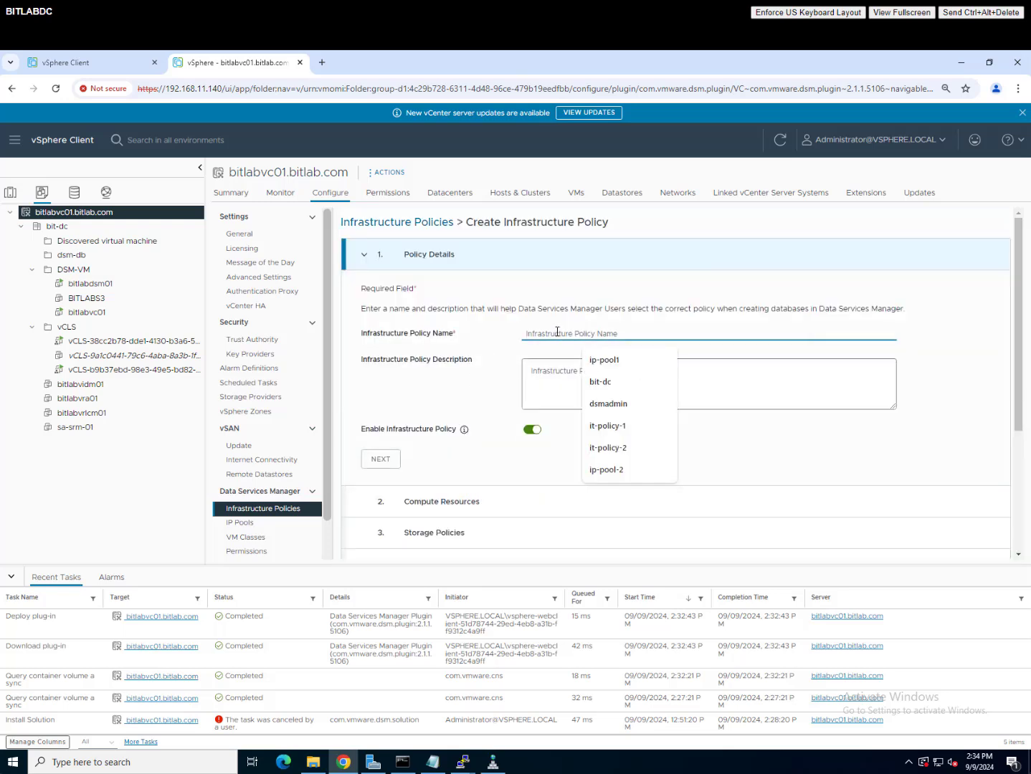
left_click(613, 430)
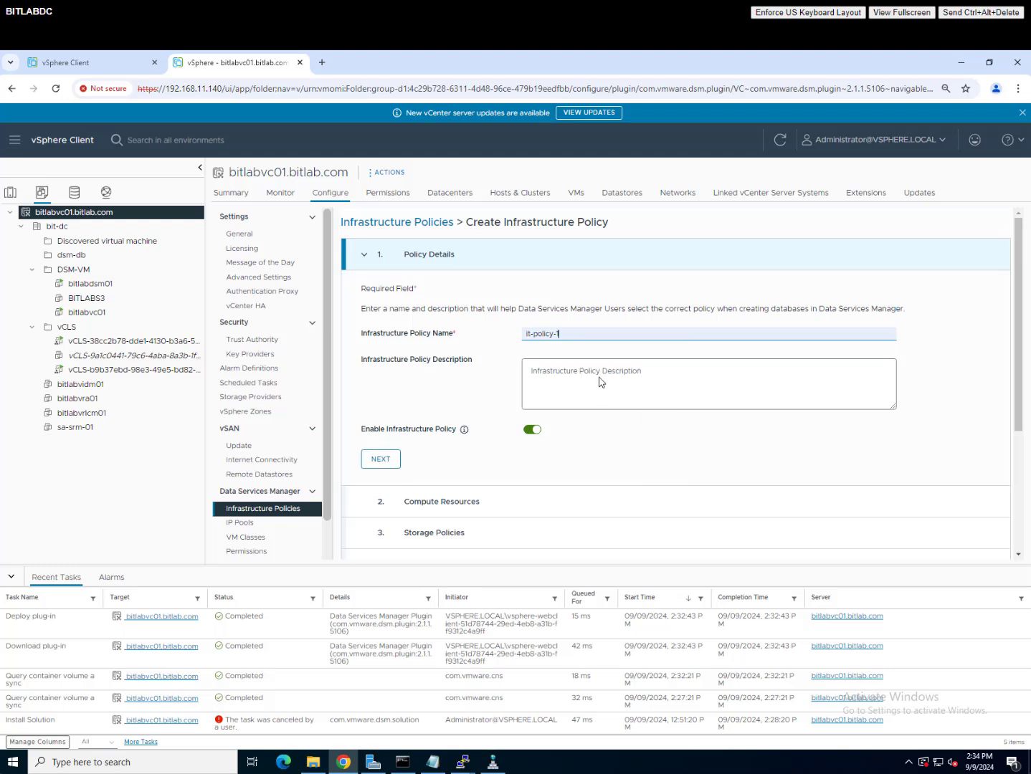
left_click(598, 376)
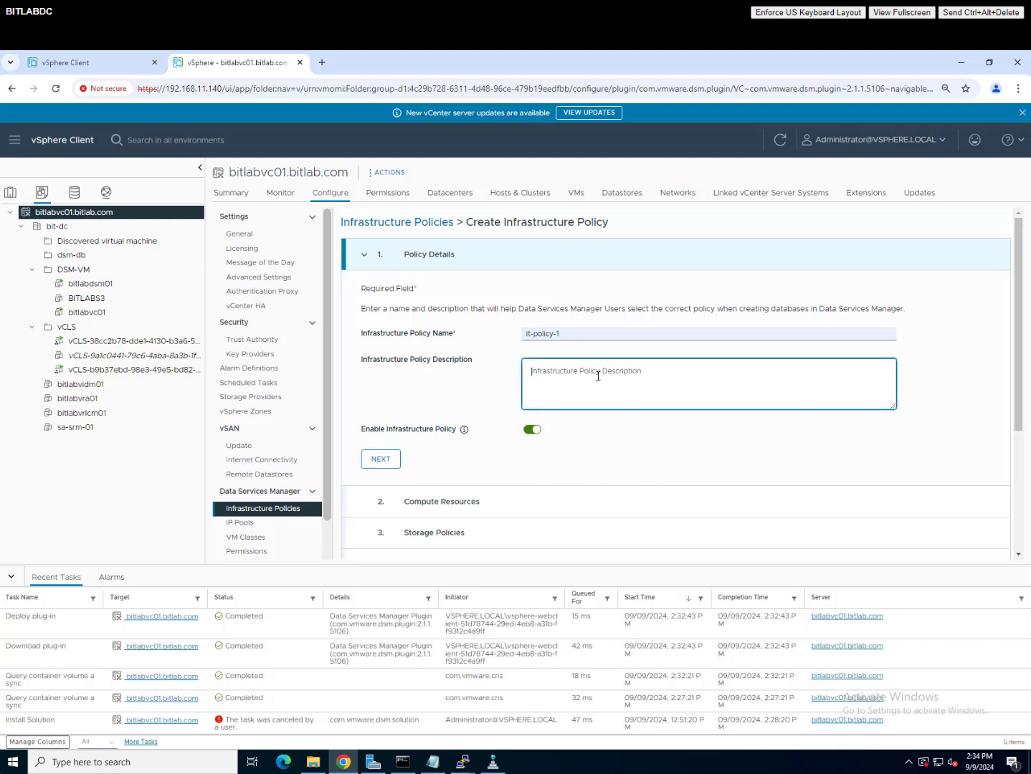
type("IT Infra Policy 01")
left_click(381, 461)
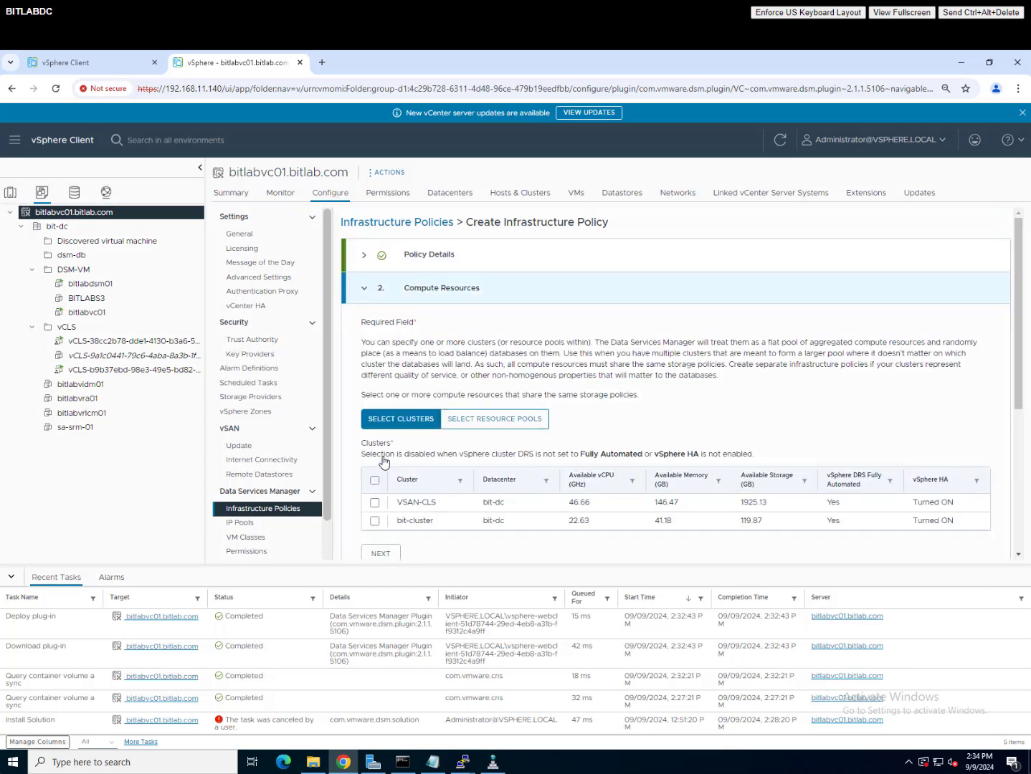
Step: Assign cluster VSAN-CLS, vSAN Default Storage Policy, and port group esxmgmt to the policy
left_click(375, 503)
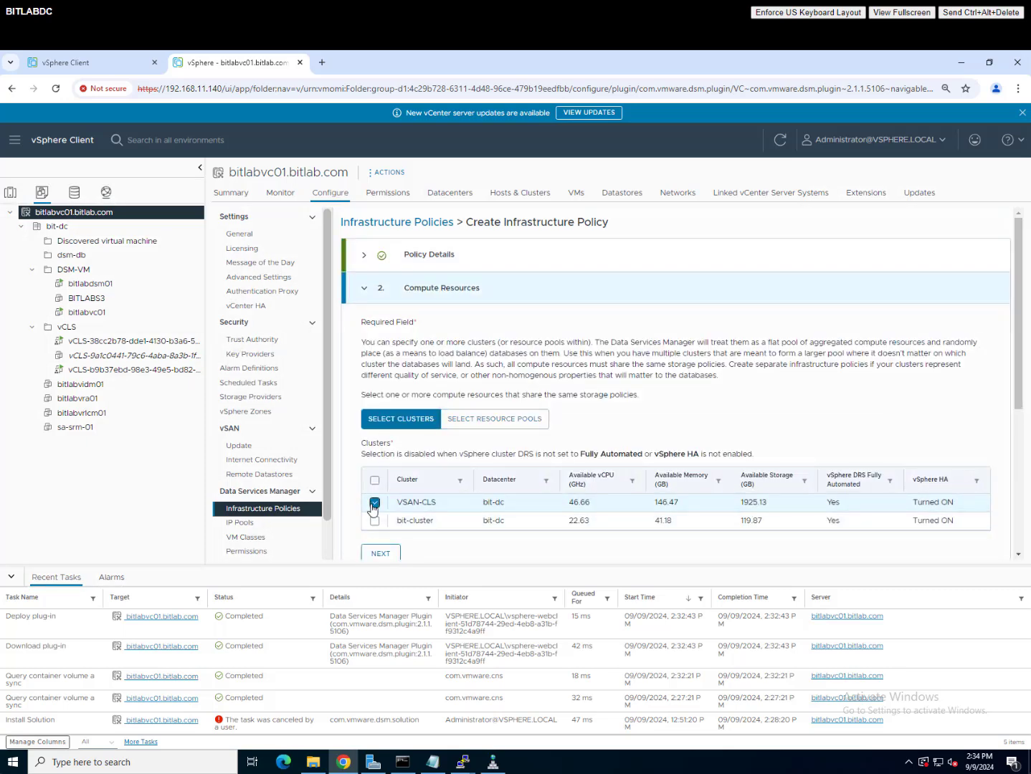
left_click(386, 558)
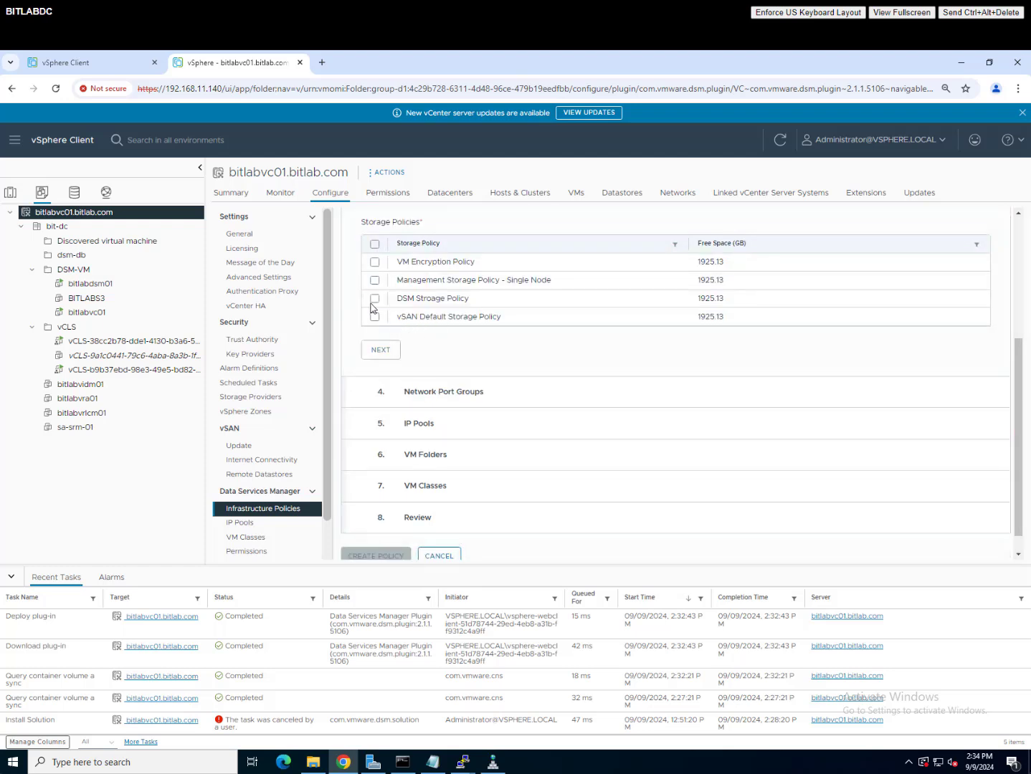
left_click(374, 316)
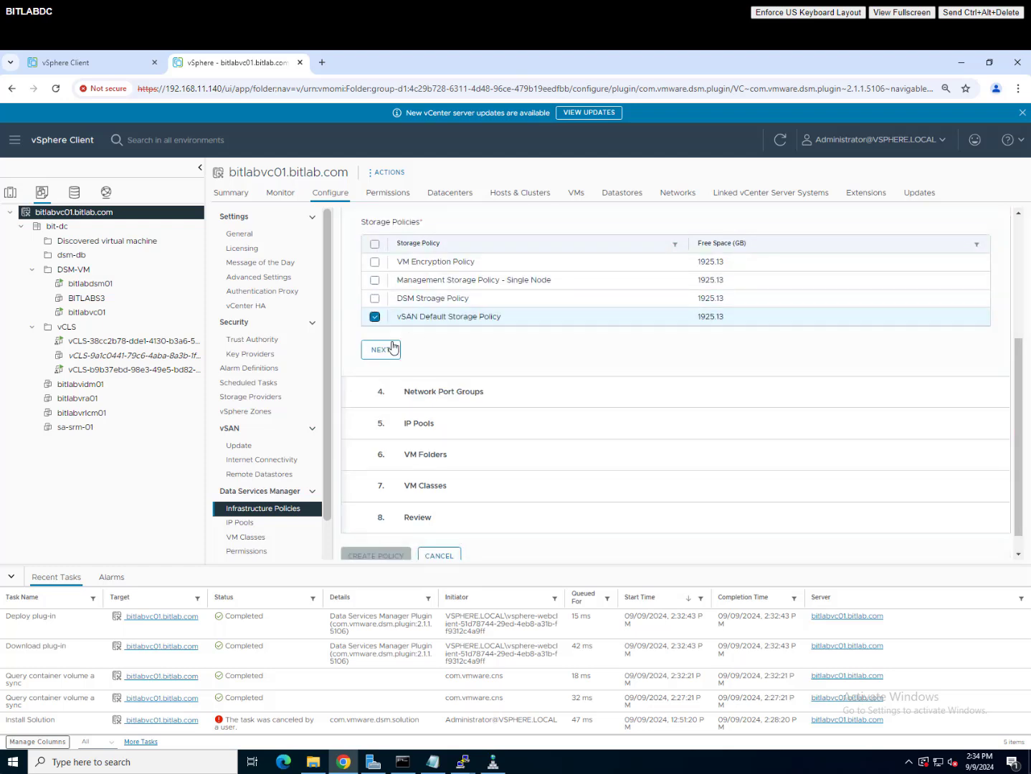
left_click(389, 350)
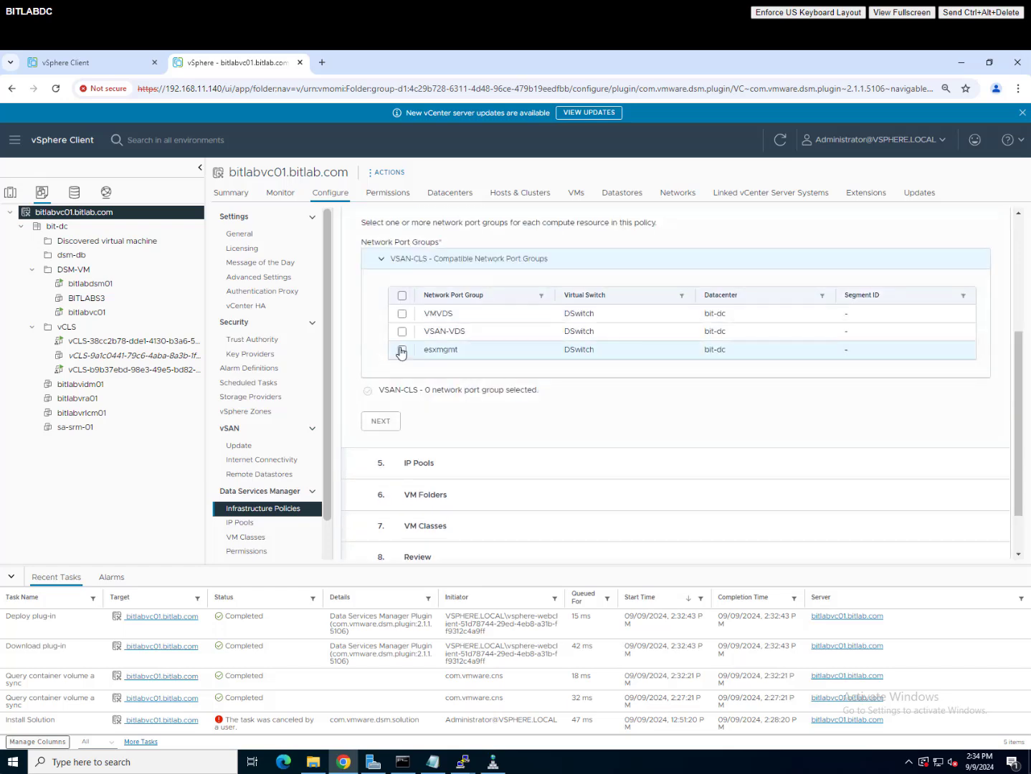
left_click(402, 350)
left_click(381, 421)
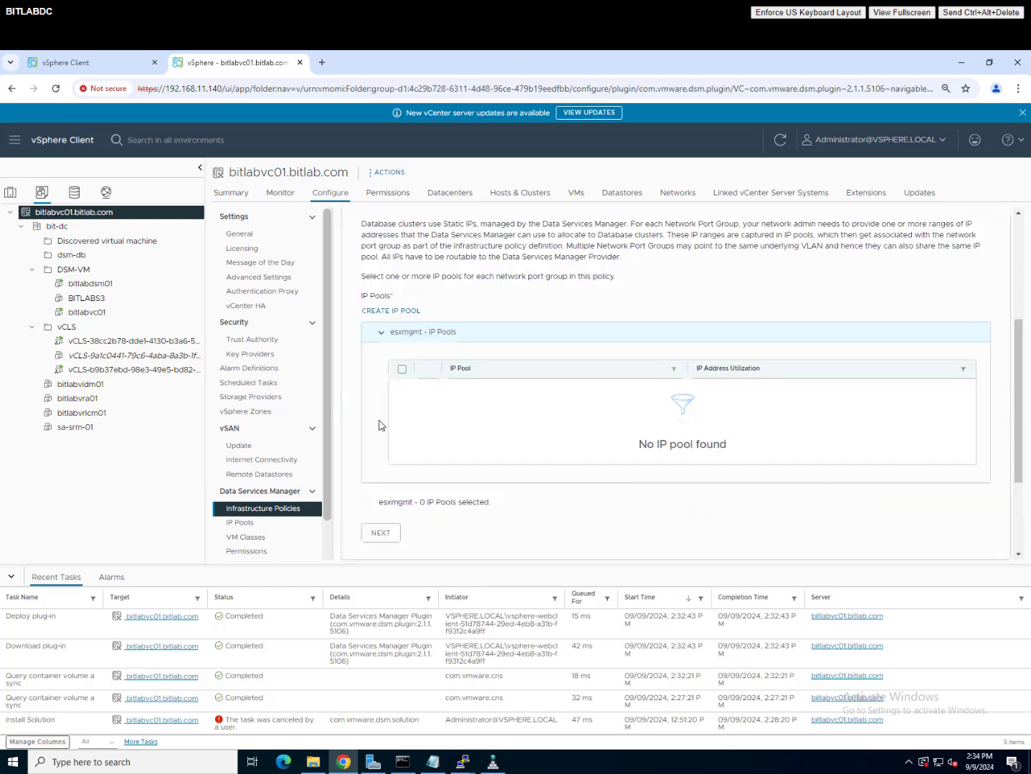
Step: Create ip-pool1 with range 192.168.11.117–192.168.11.125, prefix 24 and gateway 192.168.11.254
left_click(405, 311)
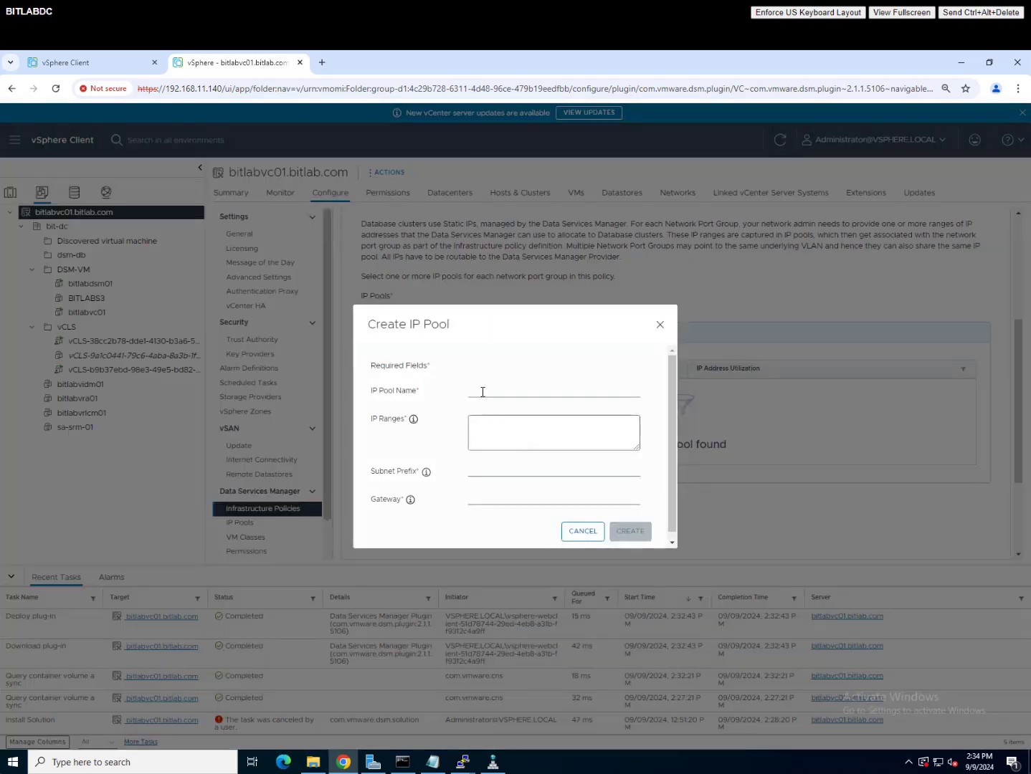
left_click(483, 392)
left_click(549, 417)
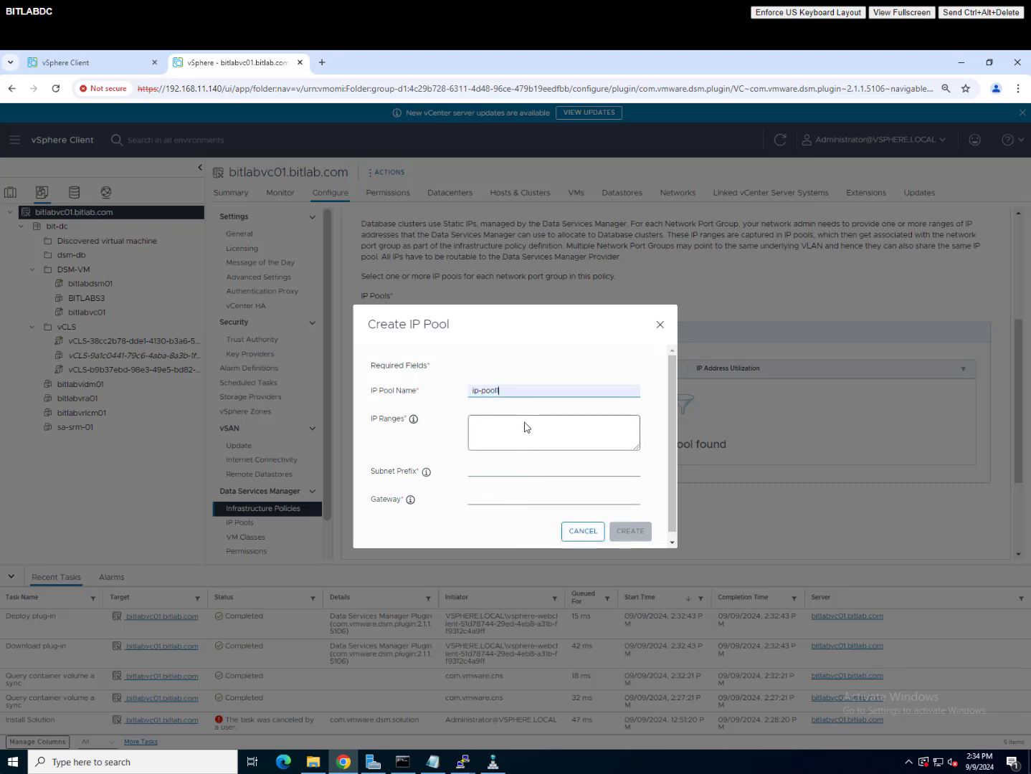
left_click(525, 423)
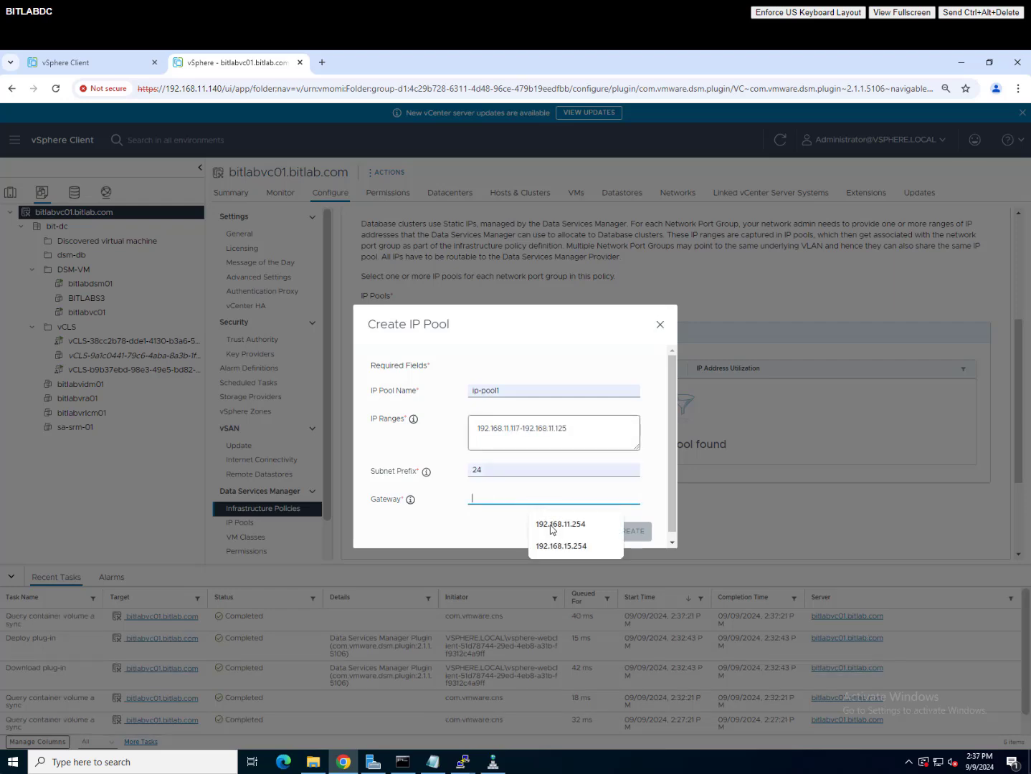
left_click(554, 525)
left_click(553, 527)
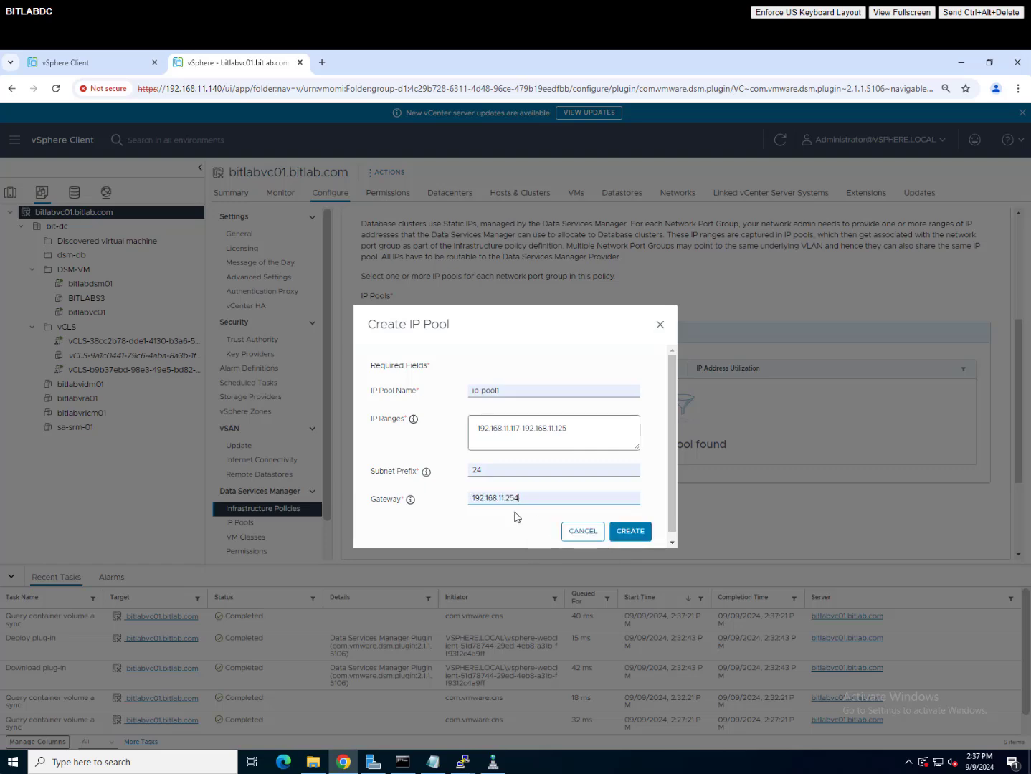
left_click(644, 537)
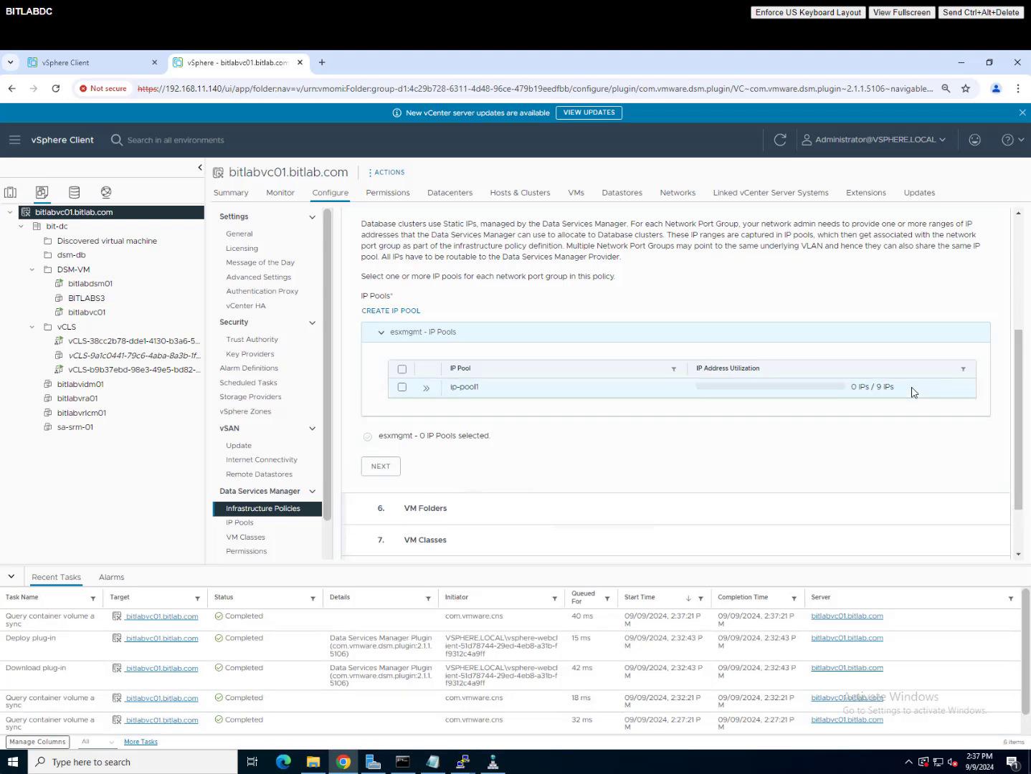
Step: Build policy it-policy-1 using ip-pool1 on esxmgmt, folder dsm-db and large, medium, small classes
left_click(402, 387)
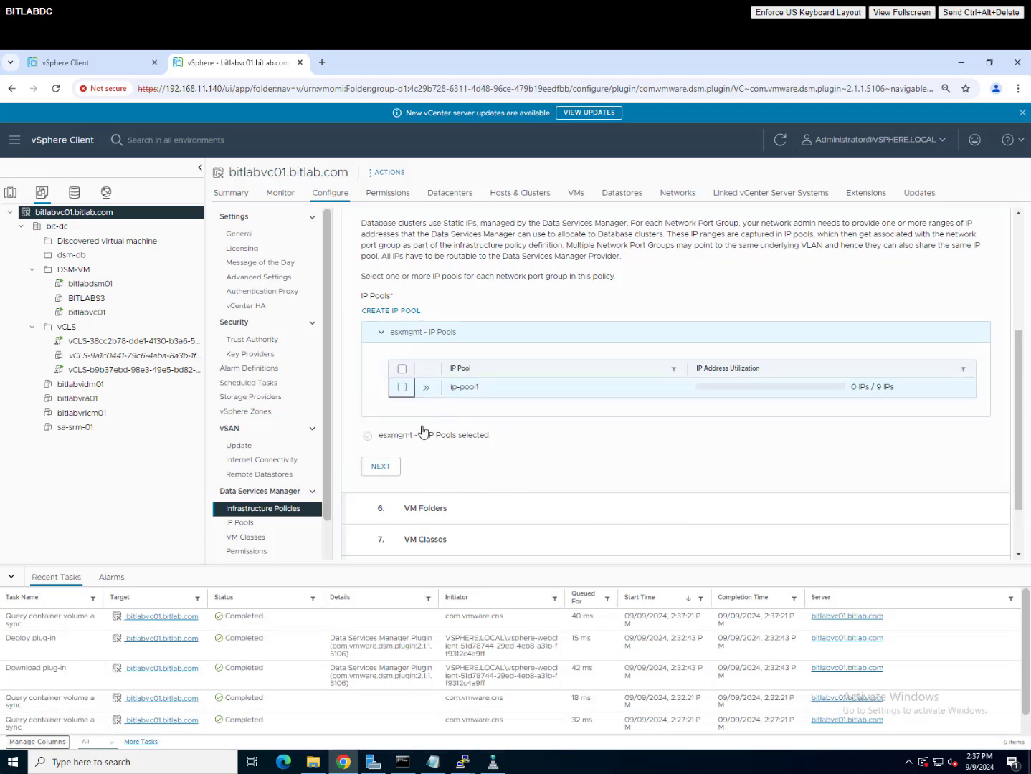
left_click(404, 390)
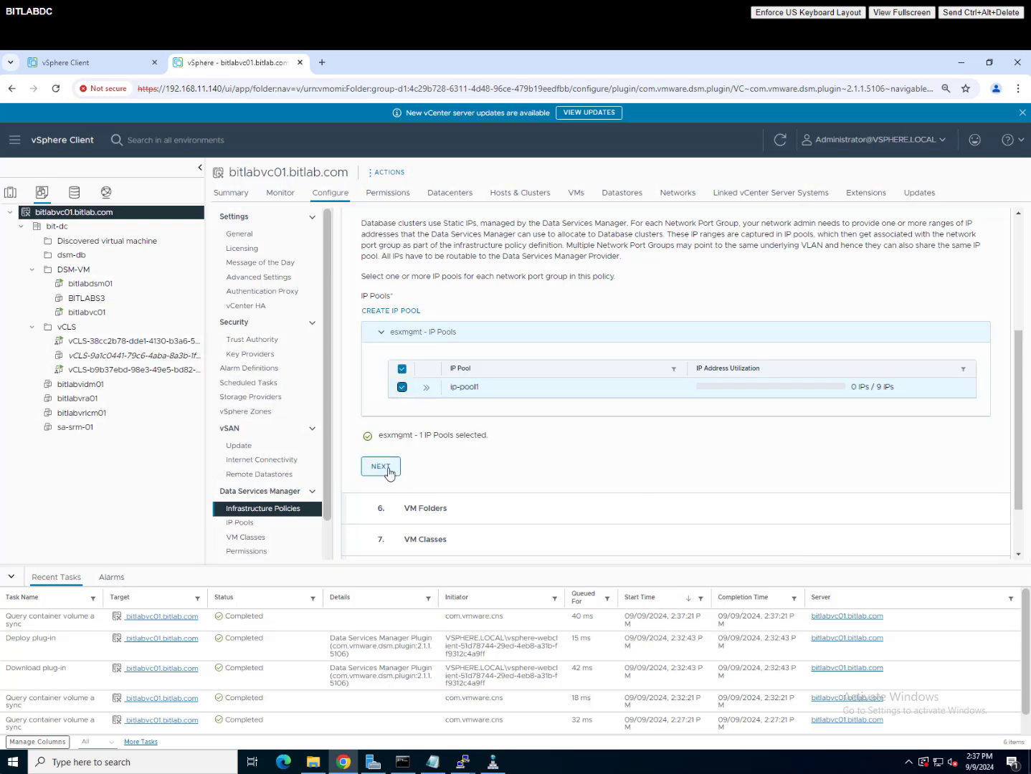
left_click(387, 471)
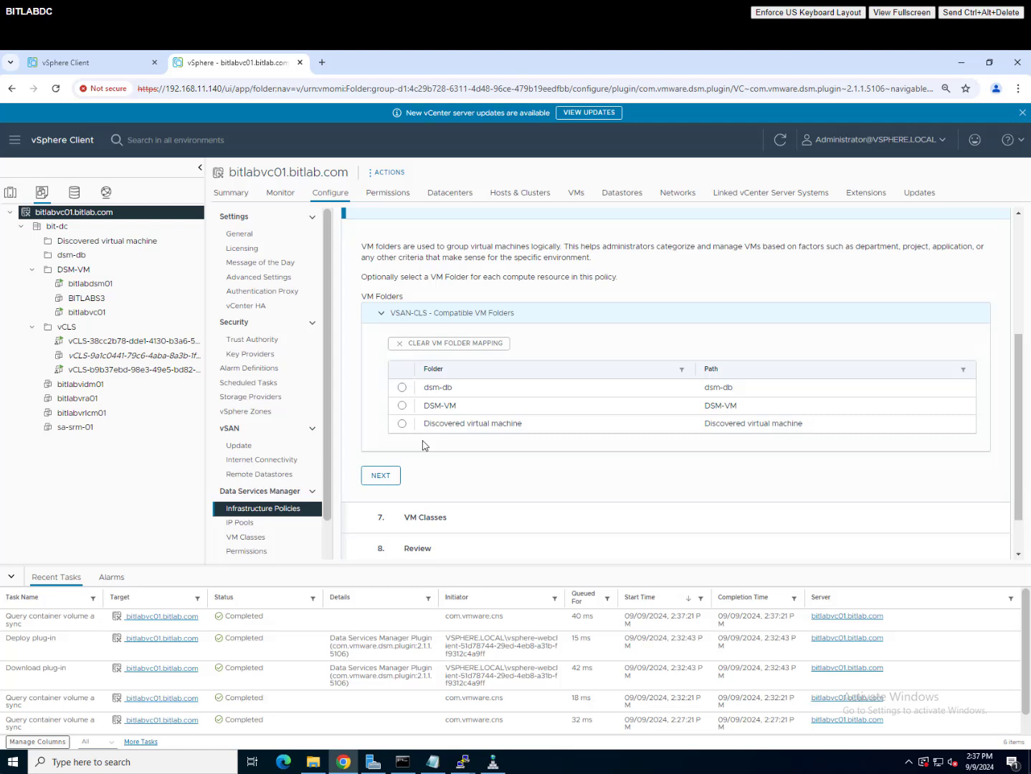
left_click(403, 390)
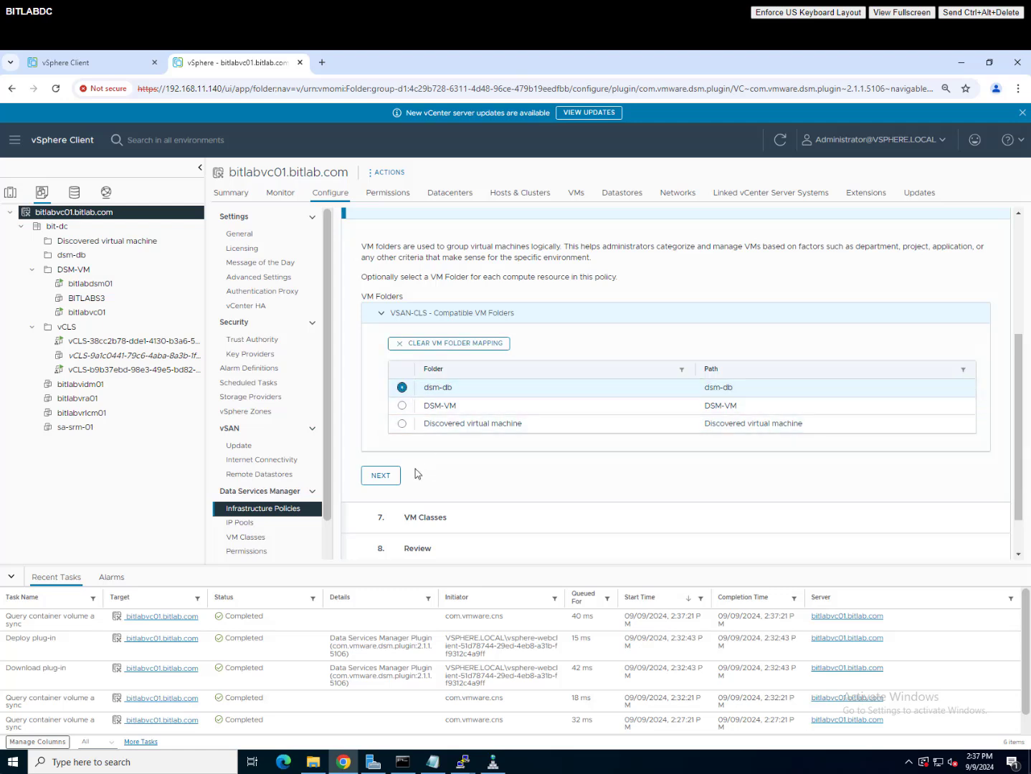
left_click(380, 476)
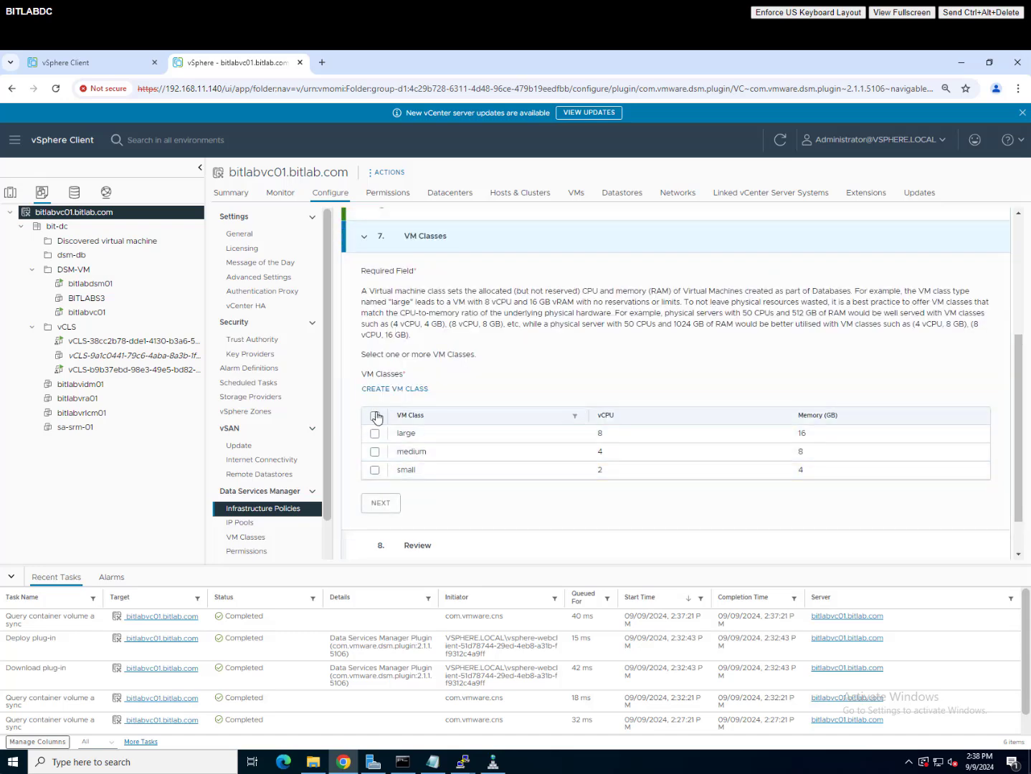
left_click(374, 415)
left_click(392, 505)
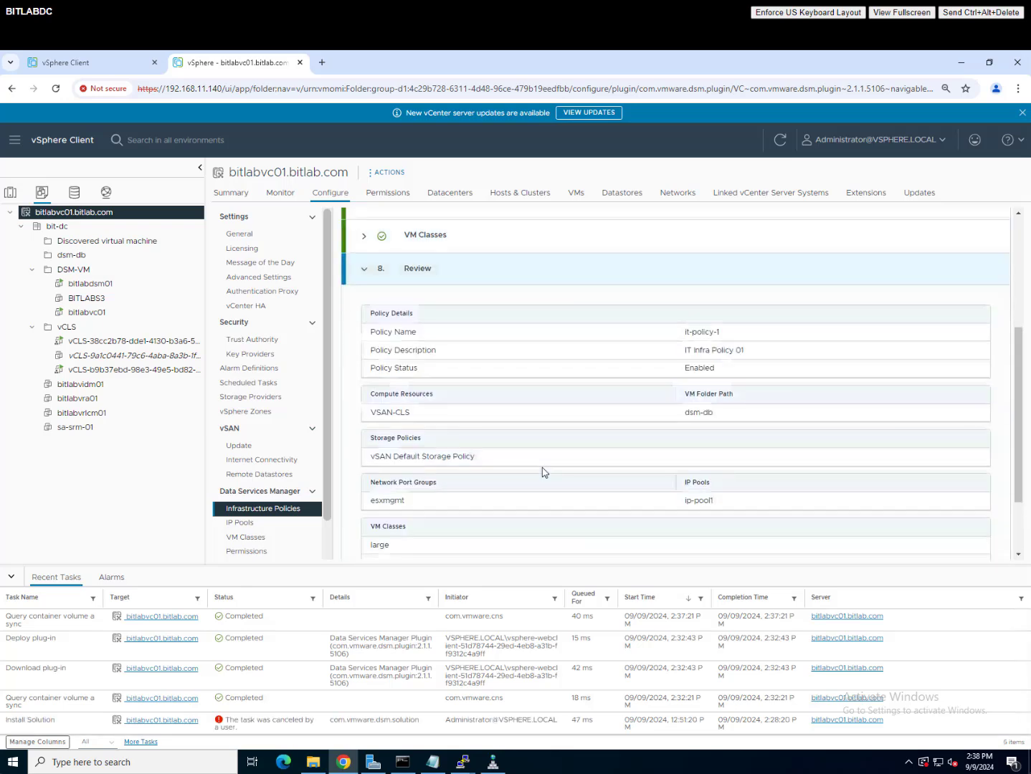
scroll(544, 477, "down", 2)
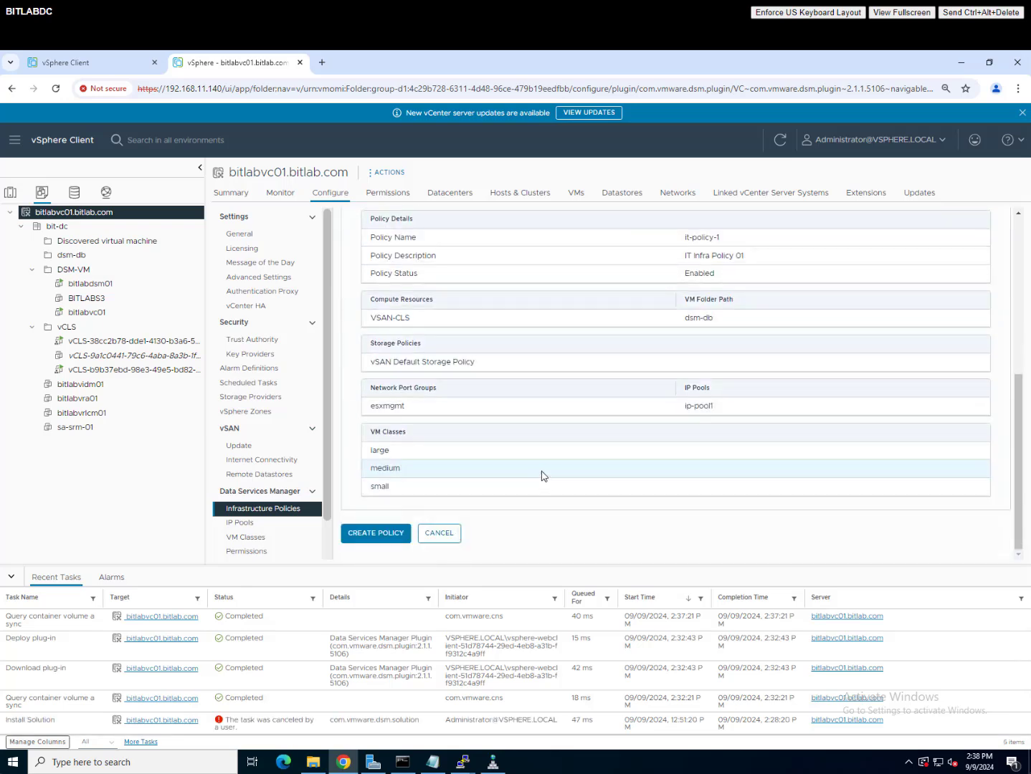
left_click(388, 533)
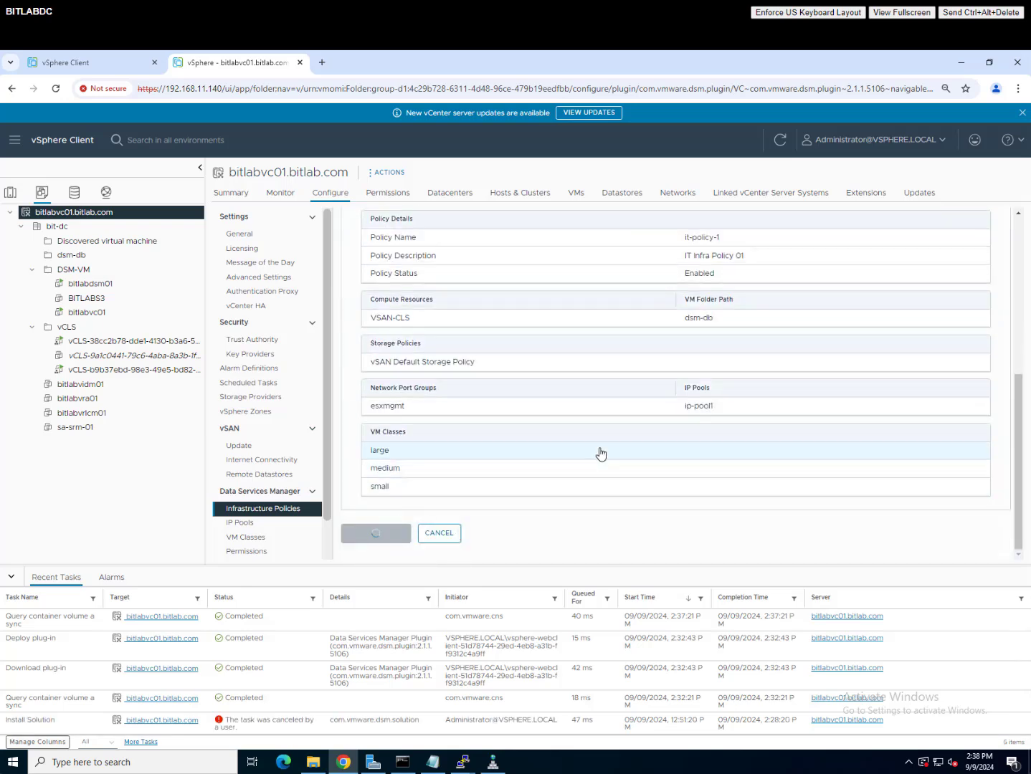
left_click(355, 329)
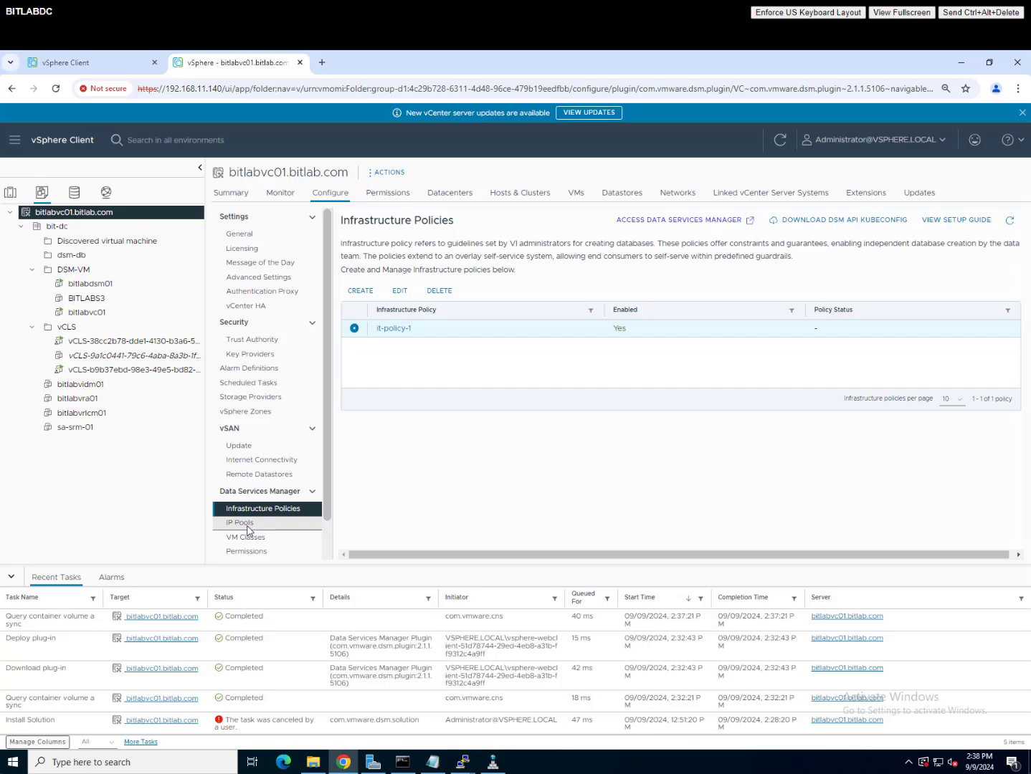
Step: Review the IP Pools and VM Classes lists
left_click(241, 523)
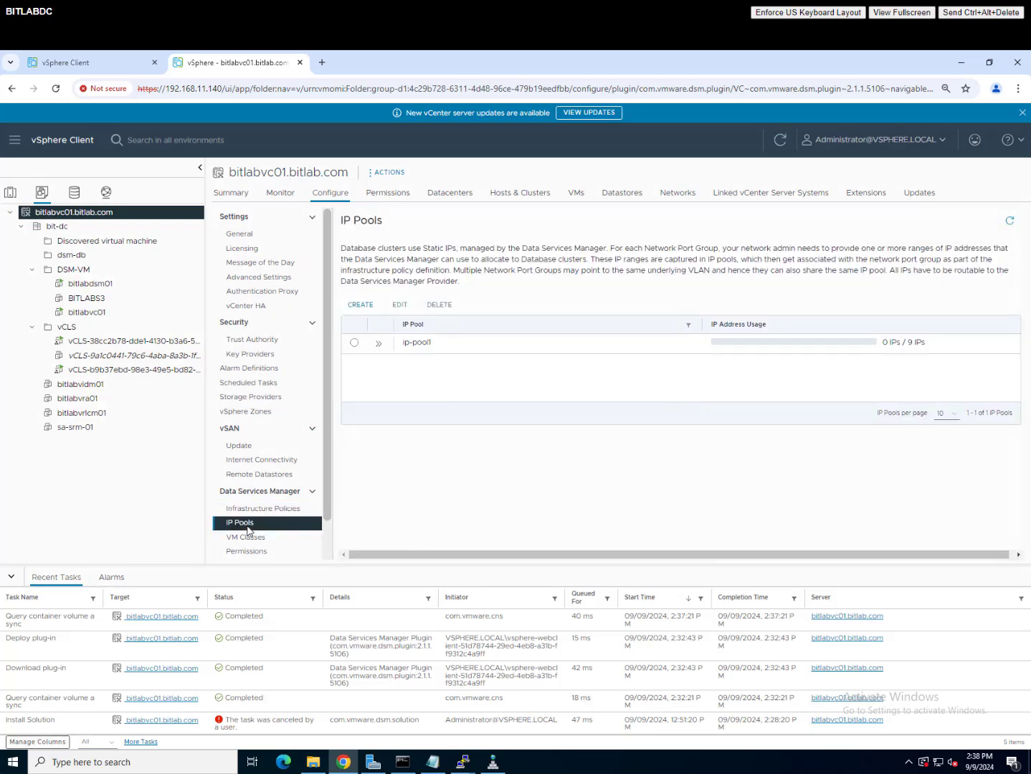
left_click(252, 538)
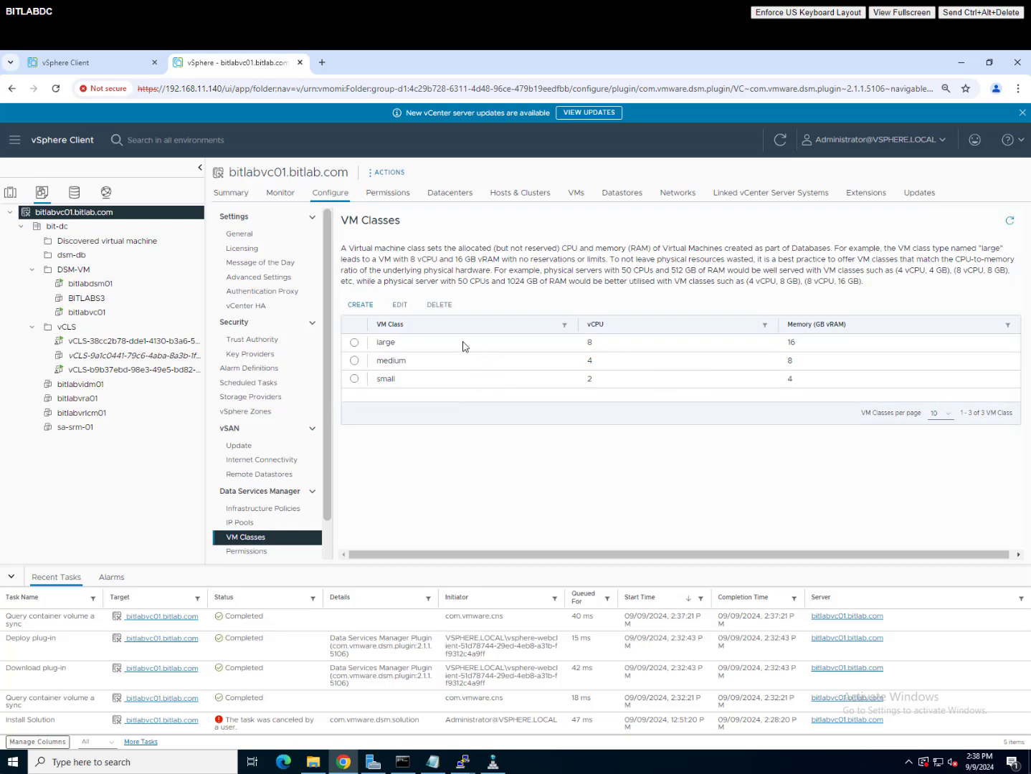
left_click(252, 552)
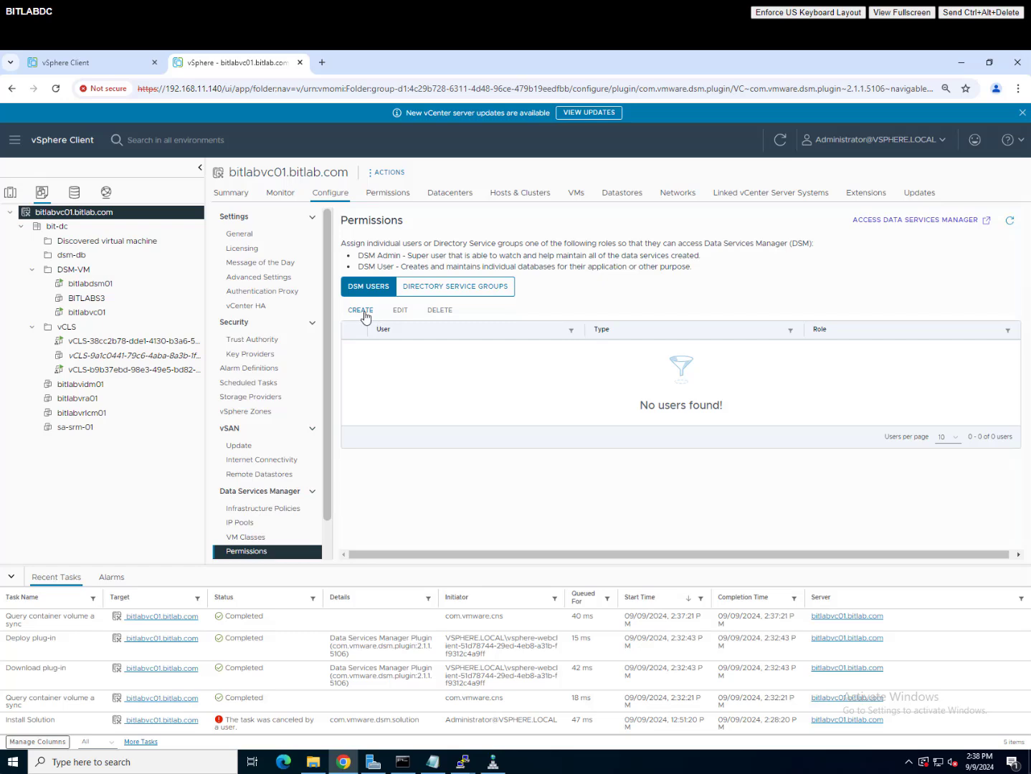
Step: Add a local DSM Admin user with a saved e-mail address and the account password
left_click(362, 313)
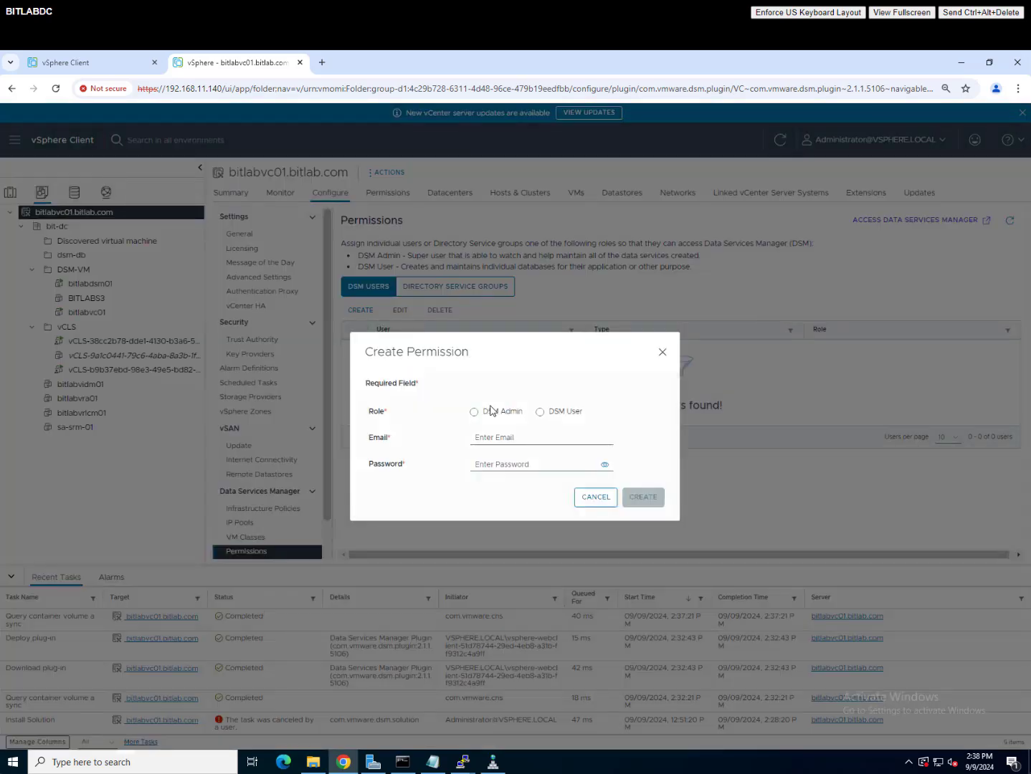
left_click(491, 413)
left_click(500, 436)
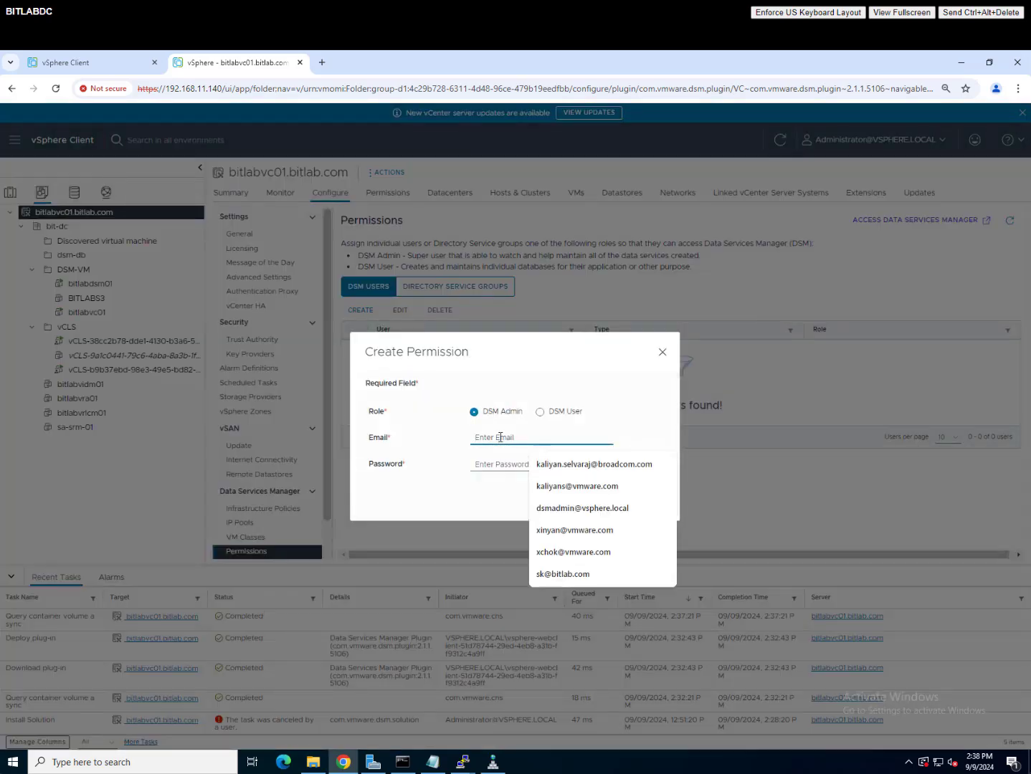
left_click(549, 510)
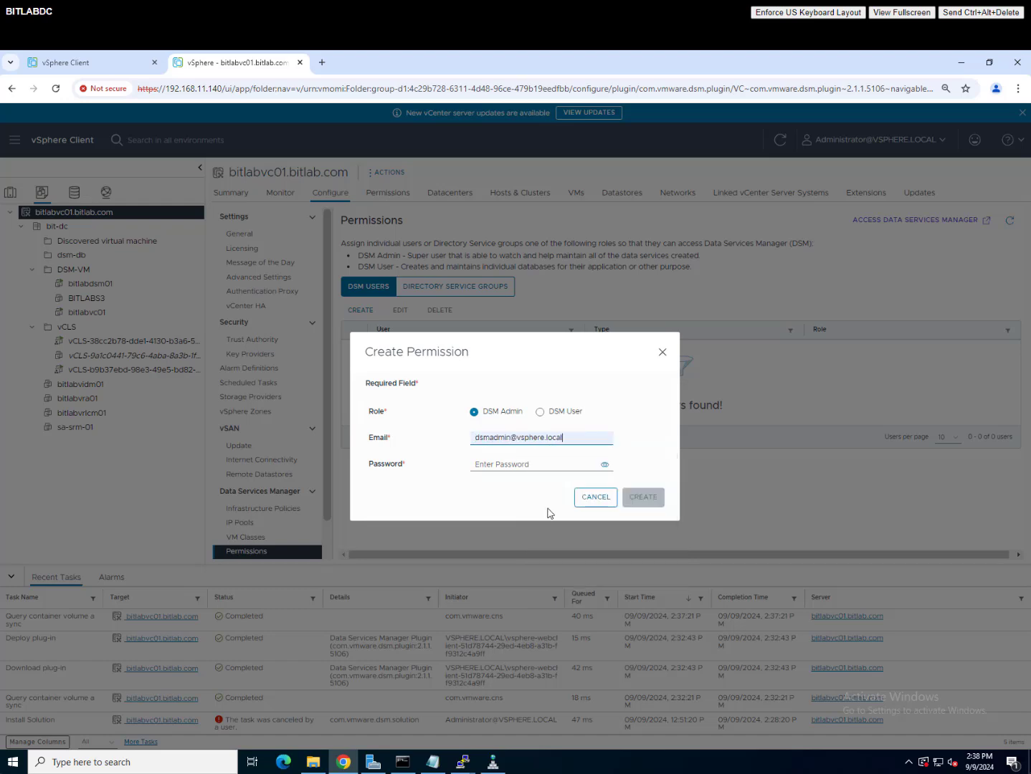
left_click(518, 464)
type("•")
key("BackSpace")
key("BackSpace")
key("BackSpace")
key("BackSpace")
key("BackSpace")
key("shift+Tab")
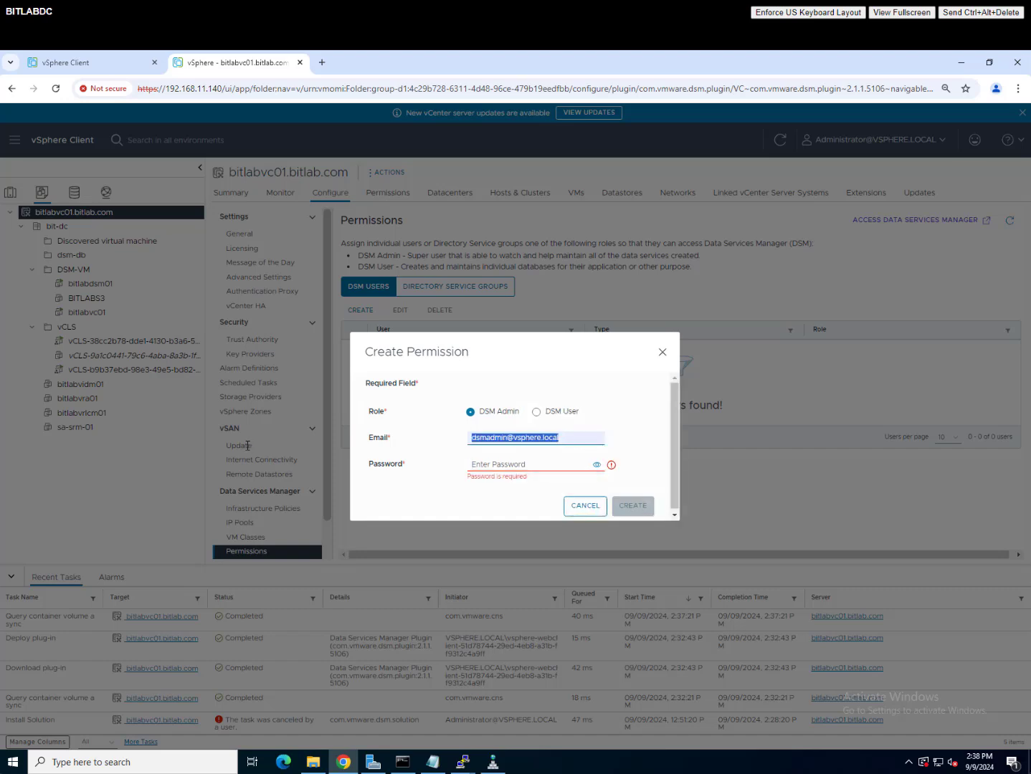
type("ka")
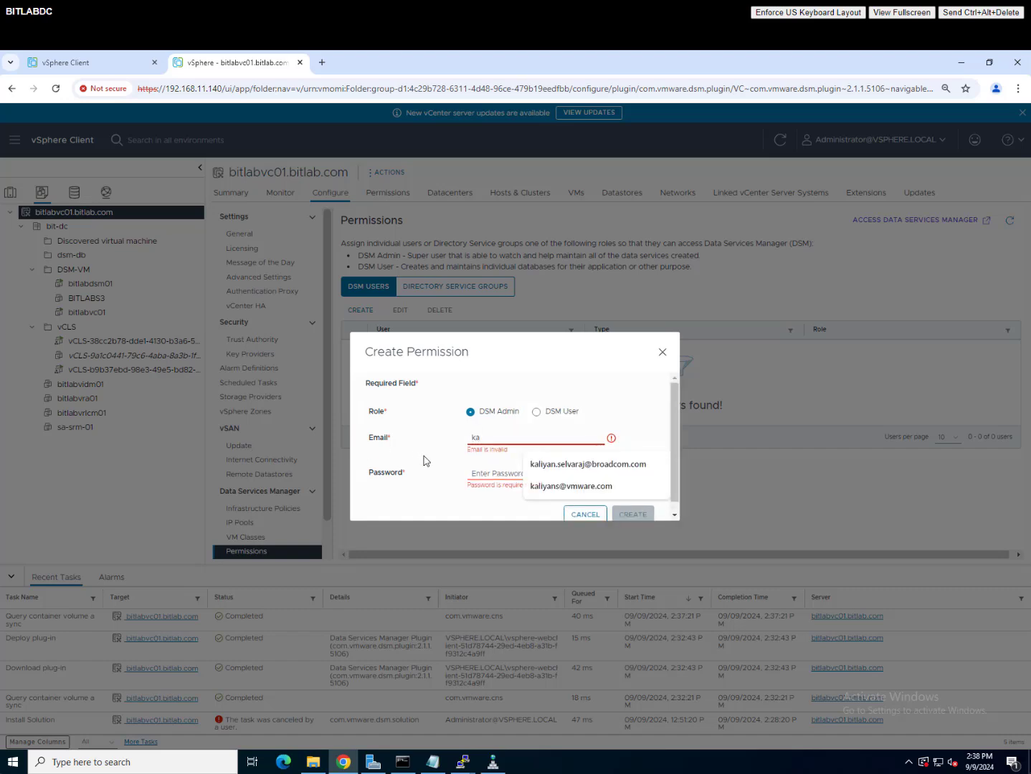
left_click(554, 465)
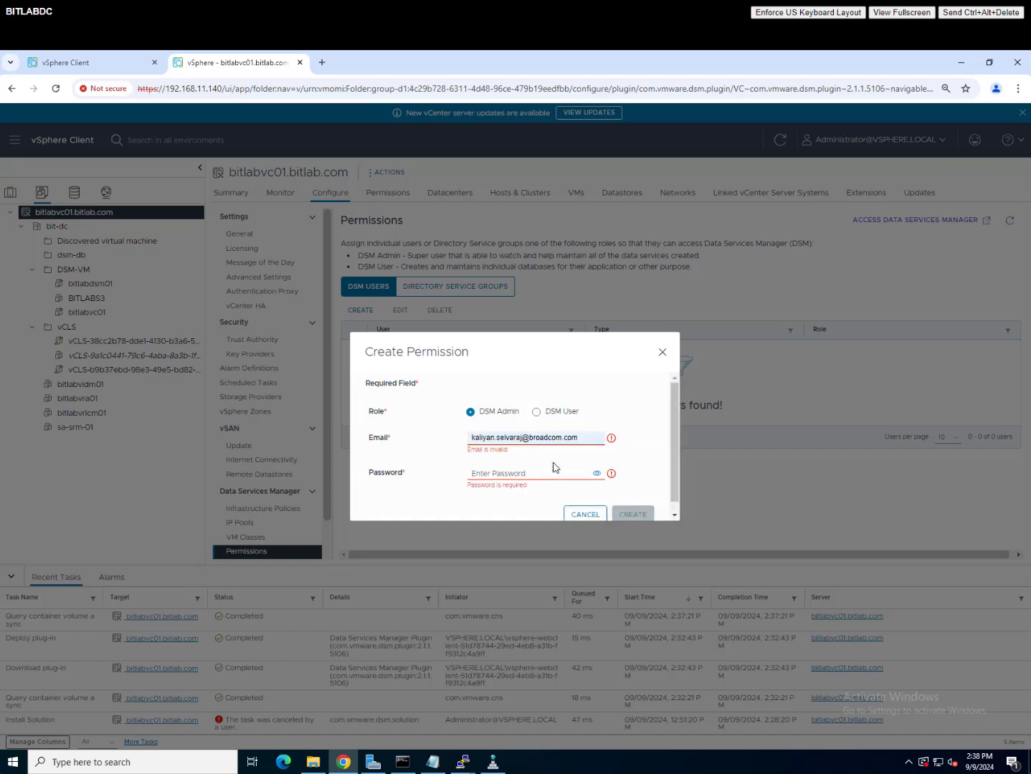
left_click(473, 465)
type("•")
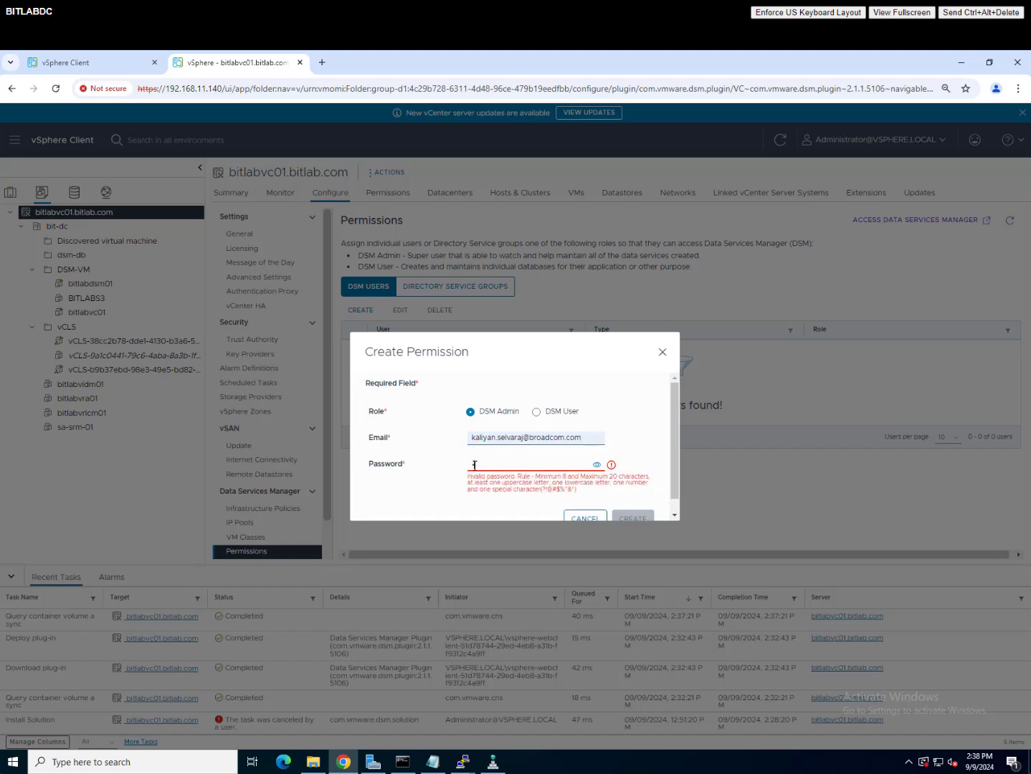
type("•••••••••")
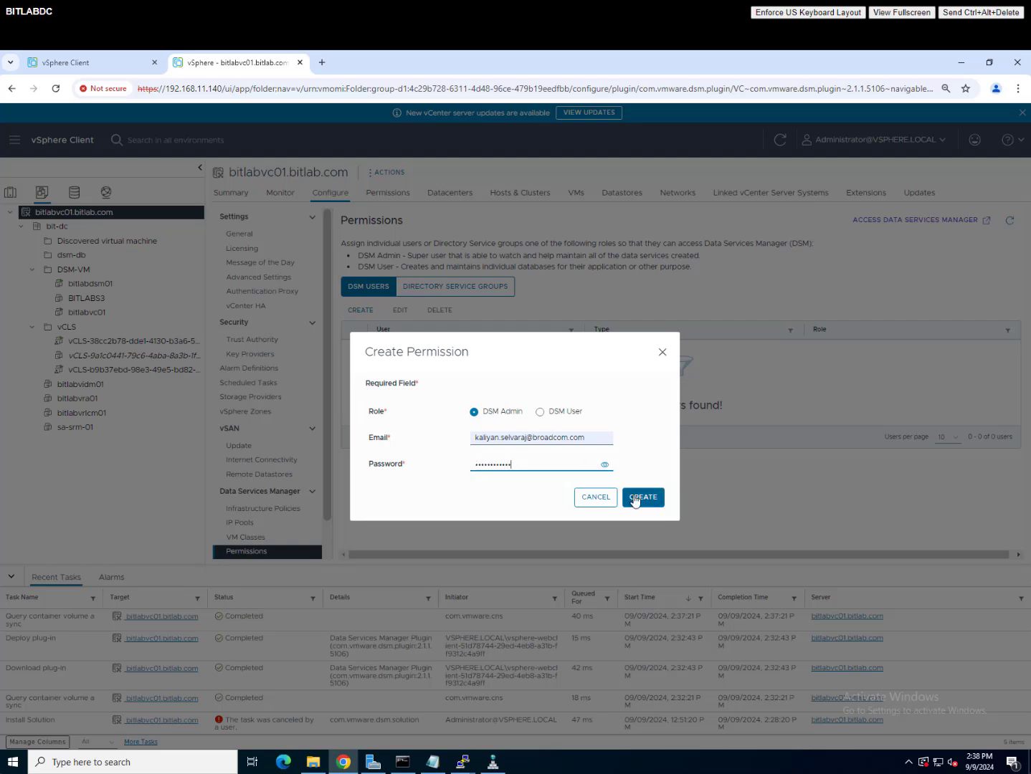
left_click(629, 498)
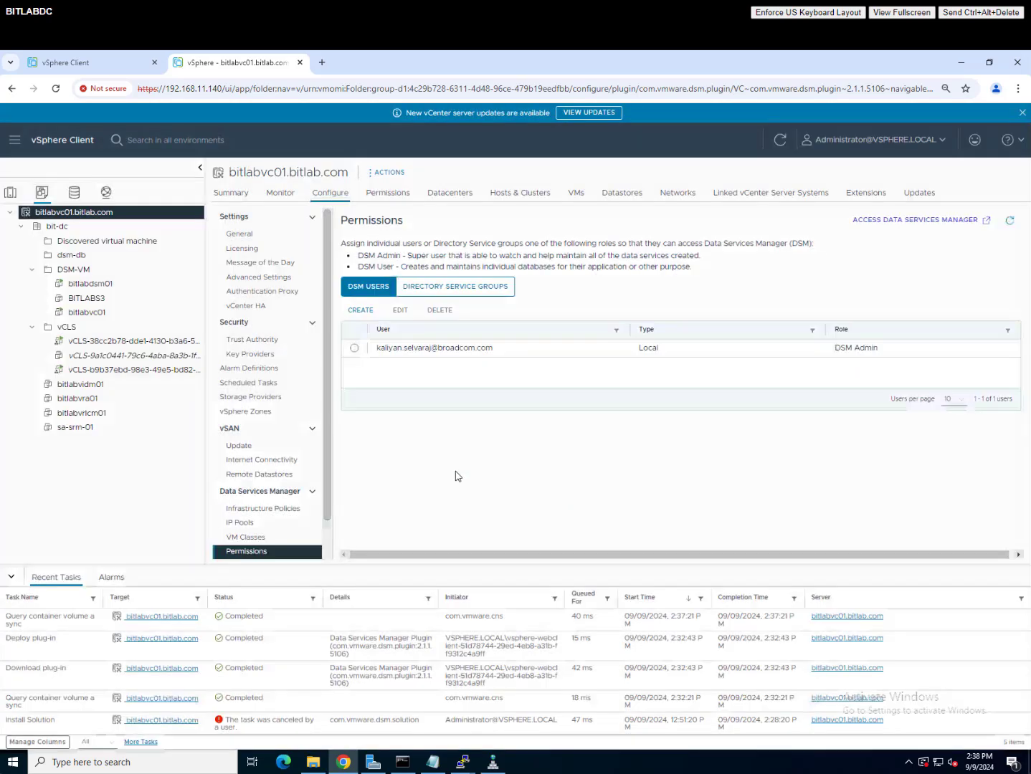
Step: Fill a new permission with the DSM User role, a saved e-mail address and the account password
left_click(361, 311)
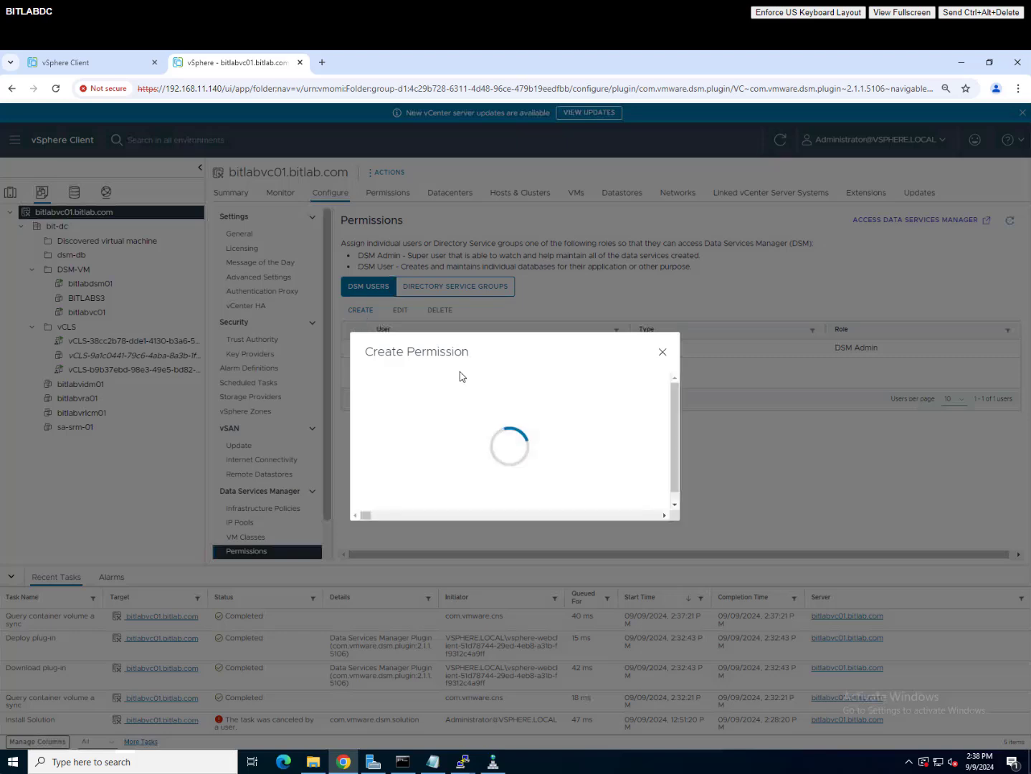
left_click(539, 413)
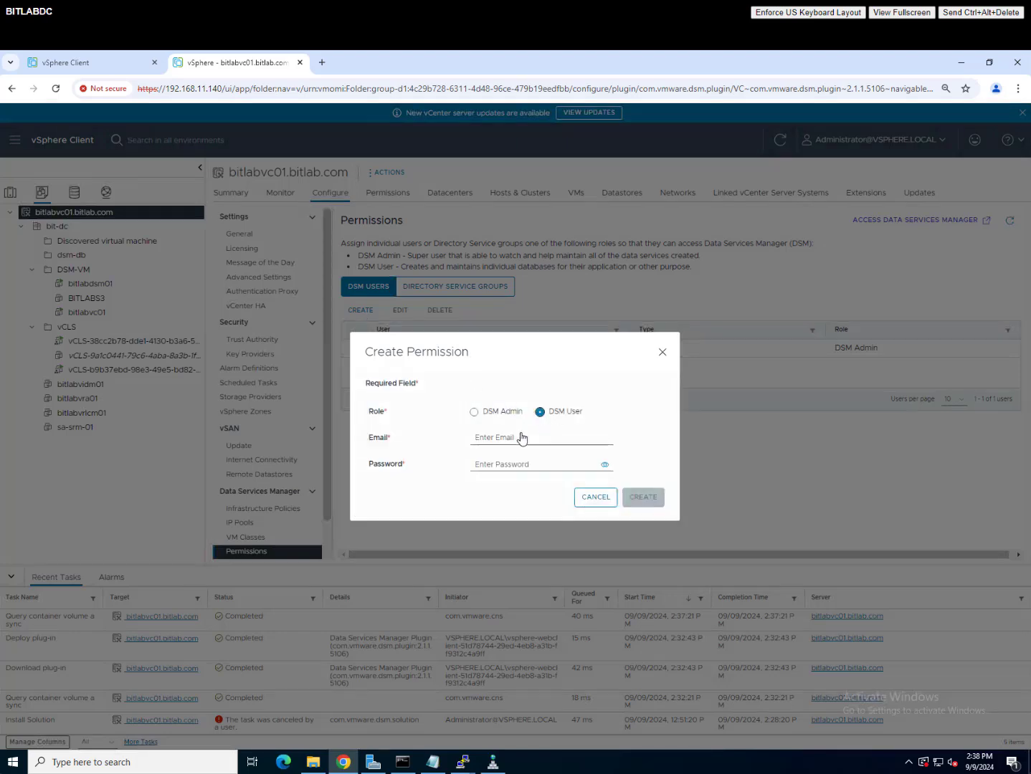
left_click(508, 436)
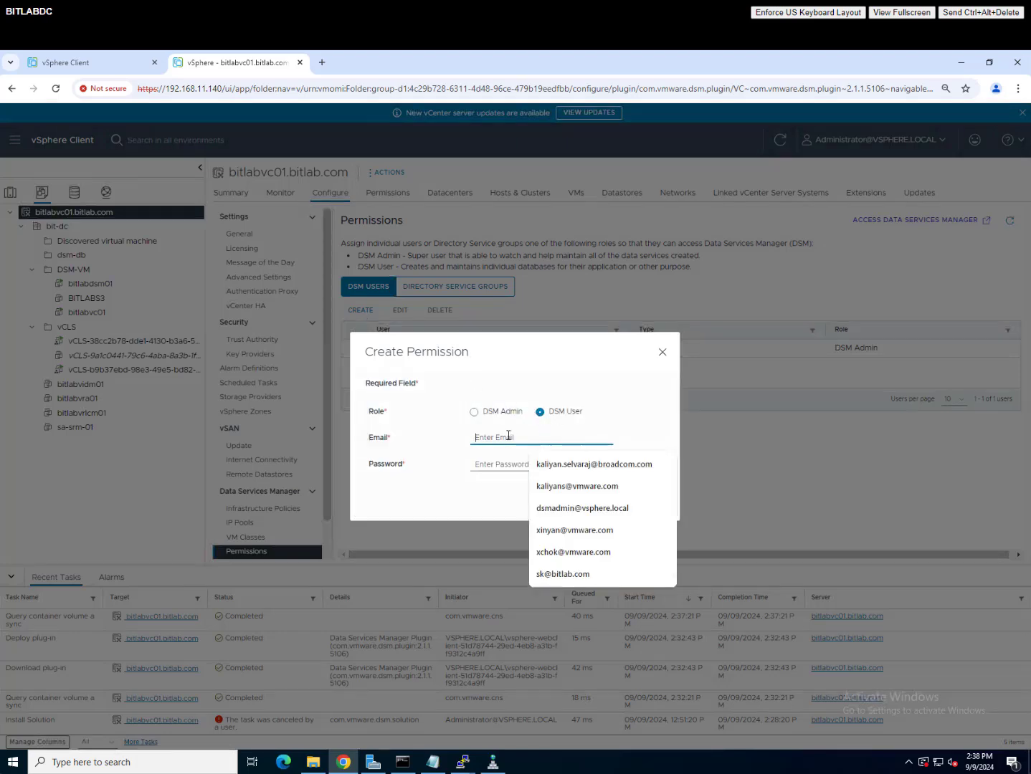
left_click(562, 487)
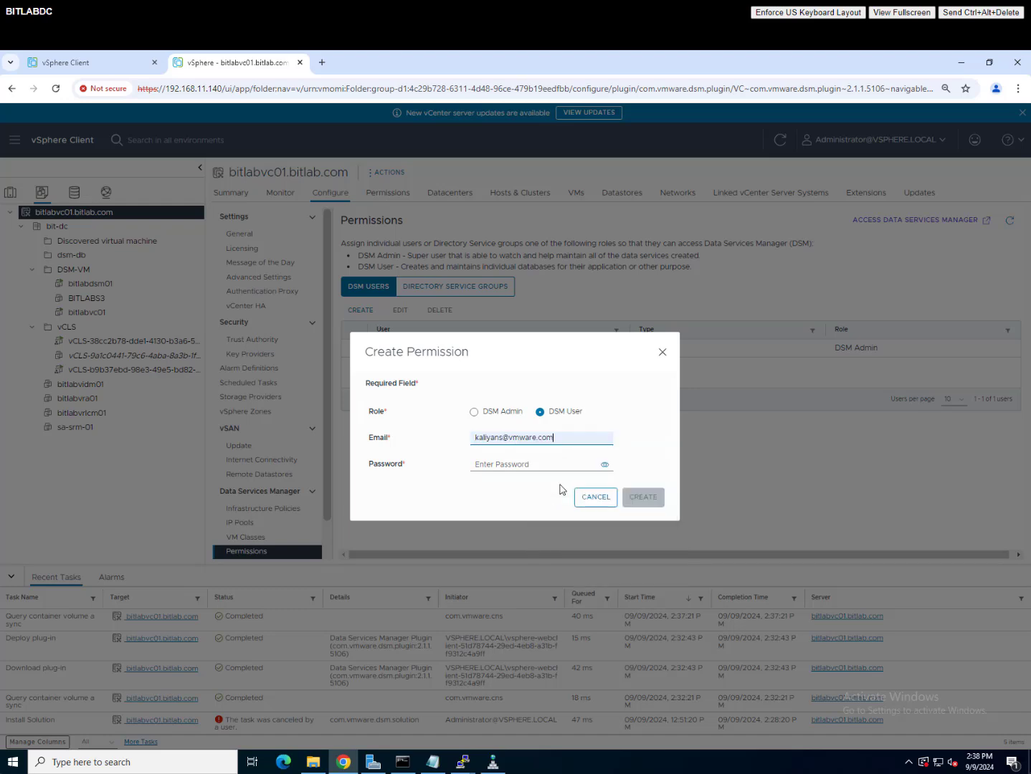
left_click(528, 466)
type("V••••••")
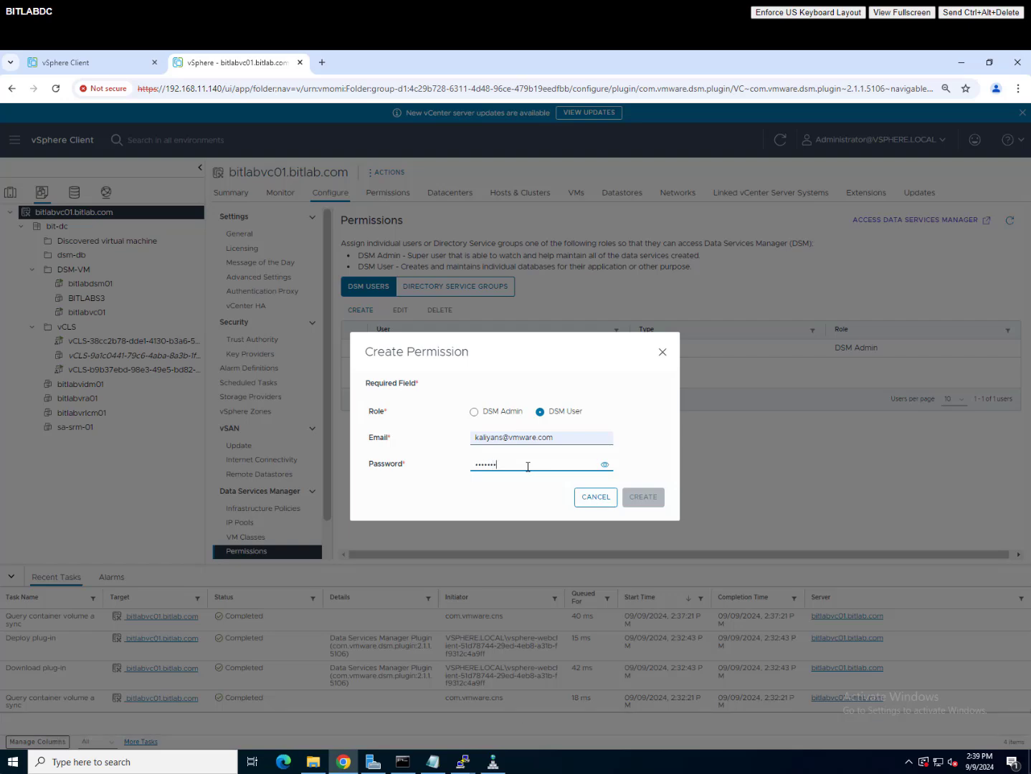
type("•••")
Step: Create the DSM User permission and check the directory group and user lists
left_click(647, 500)
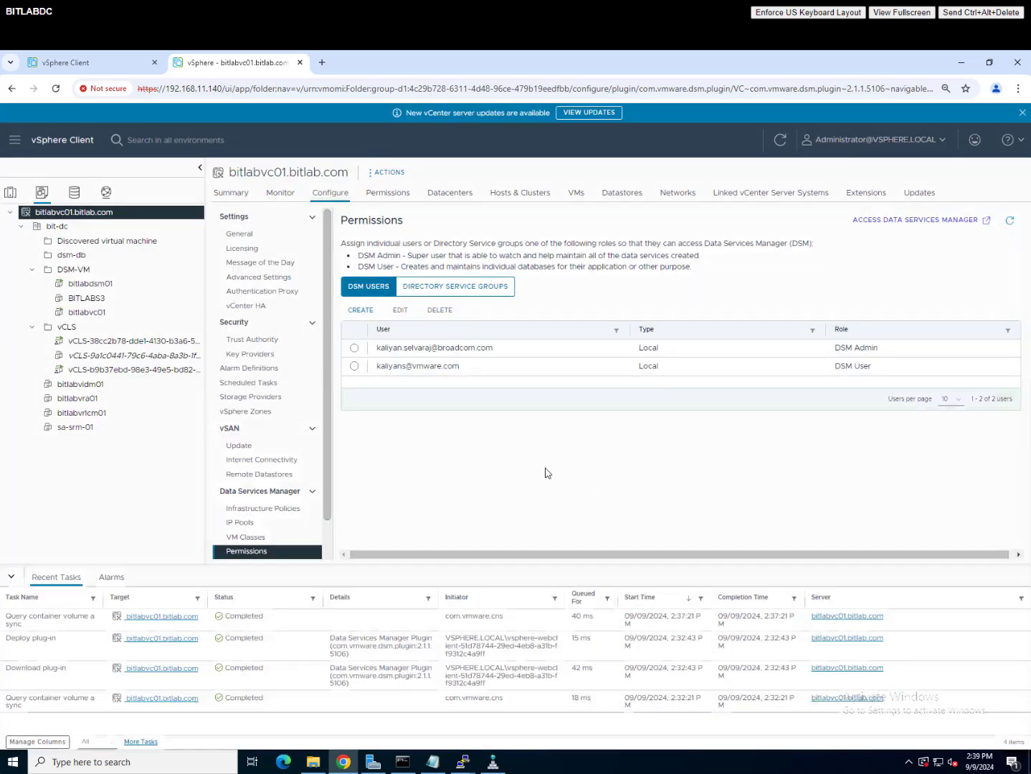
left_click(475, 291)
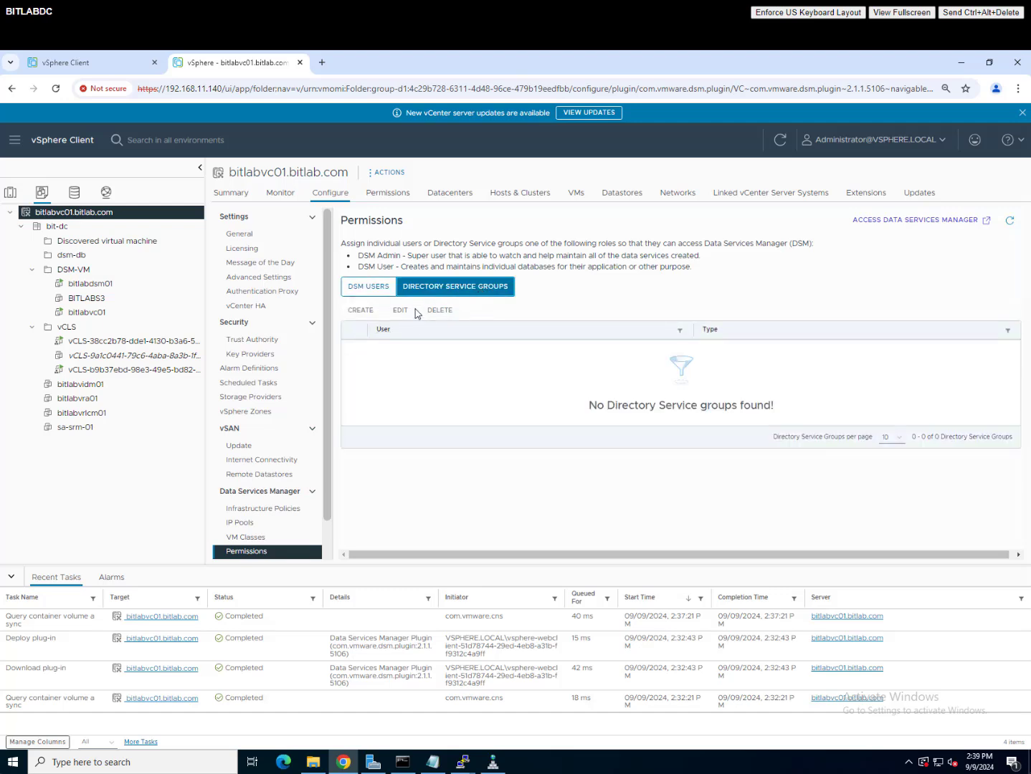
left_click(370, 289)
left_click(444, 289)
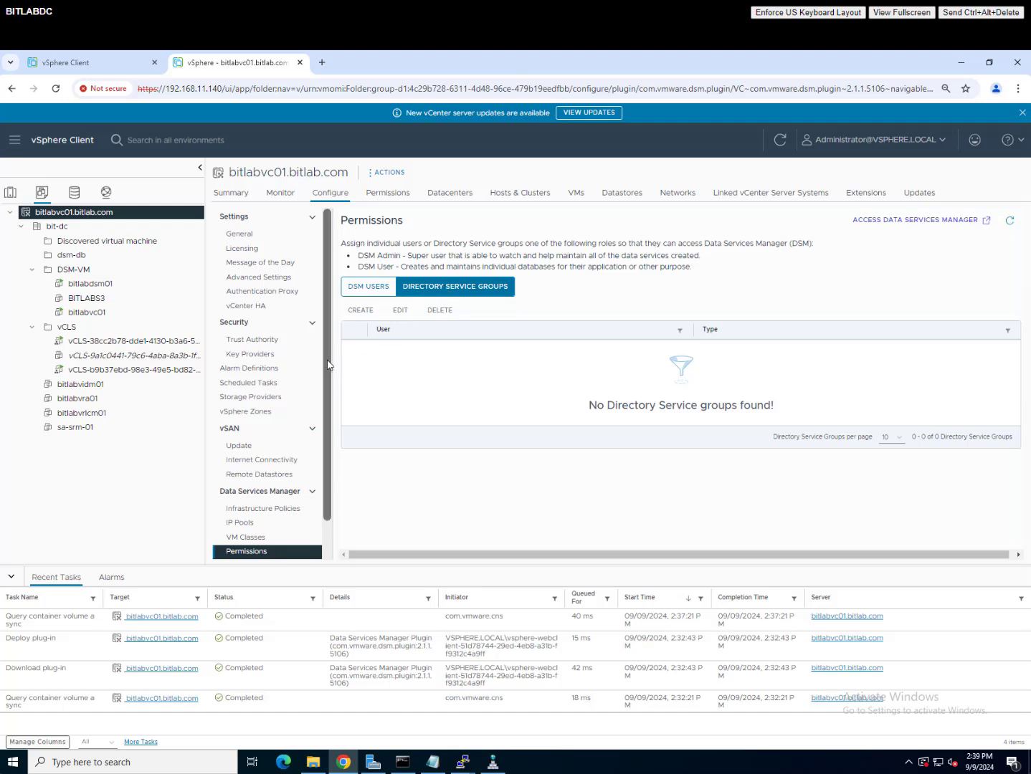
Step: Go to Trusted Root Certificates and start adding a new root certificate
scroll(332, 426, "down", 1)
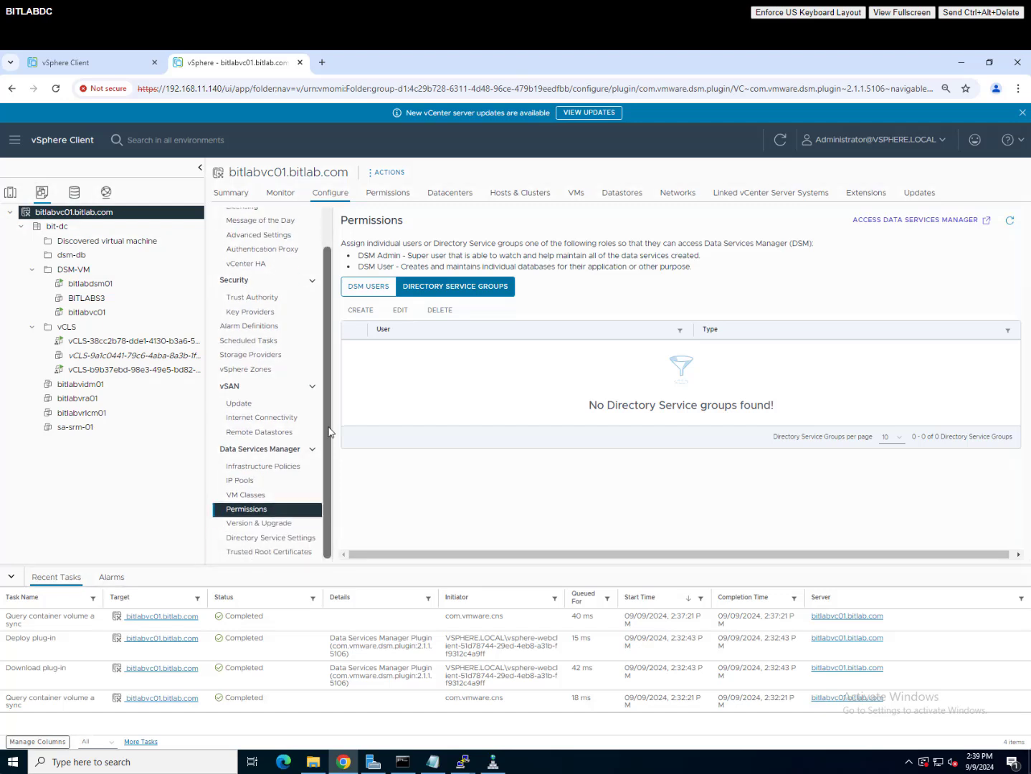
left_click(287, 539)
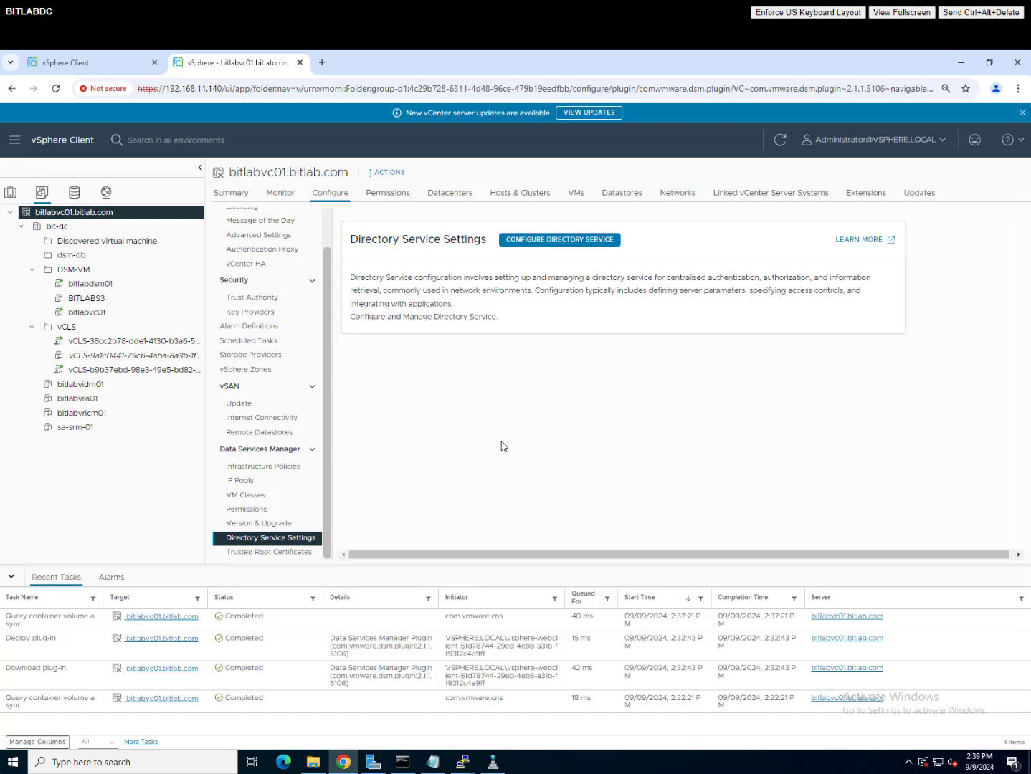
left_click(279, 554)
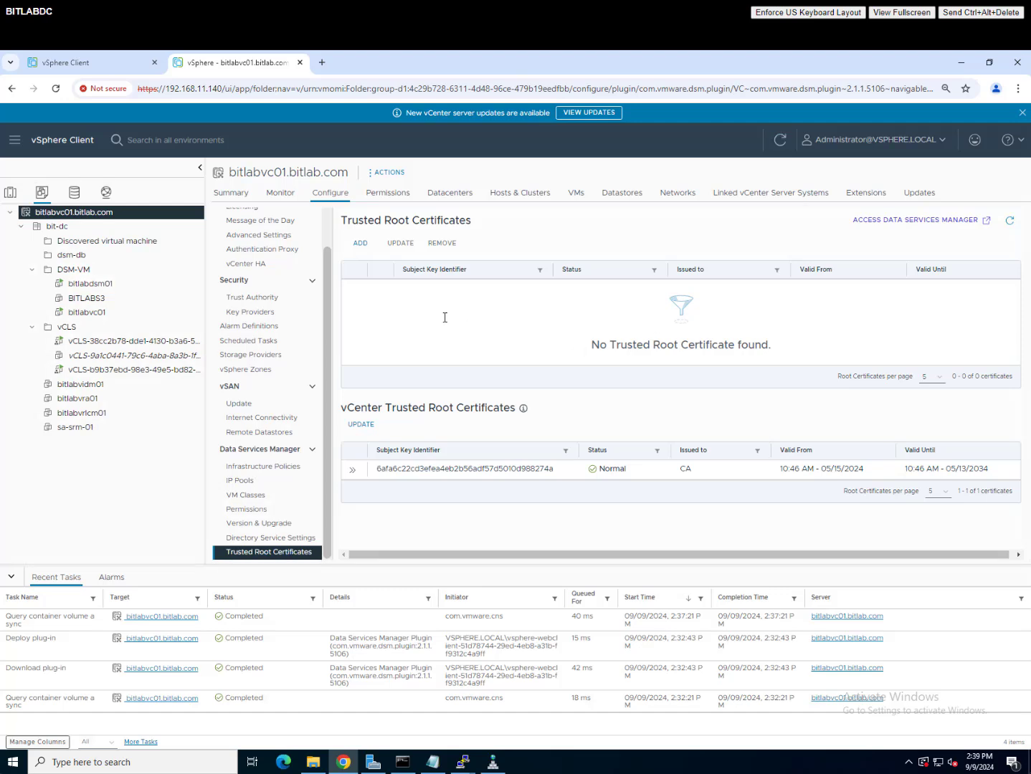
left_click(361, 245)
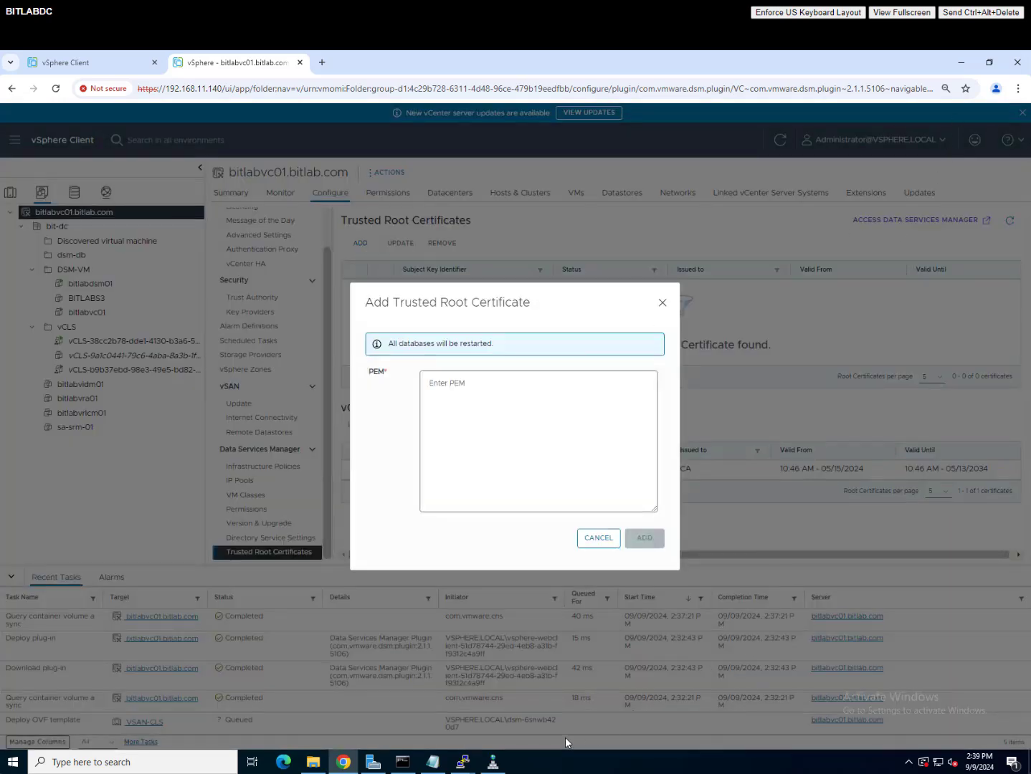
left_click(962, 63)
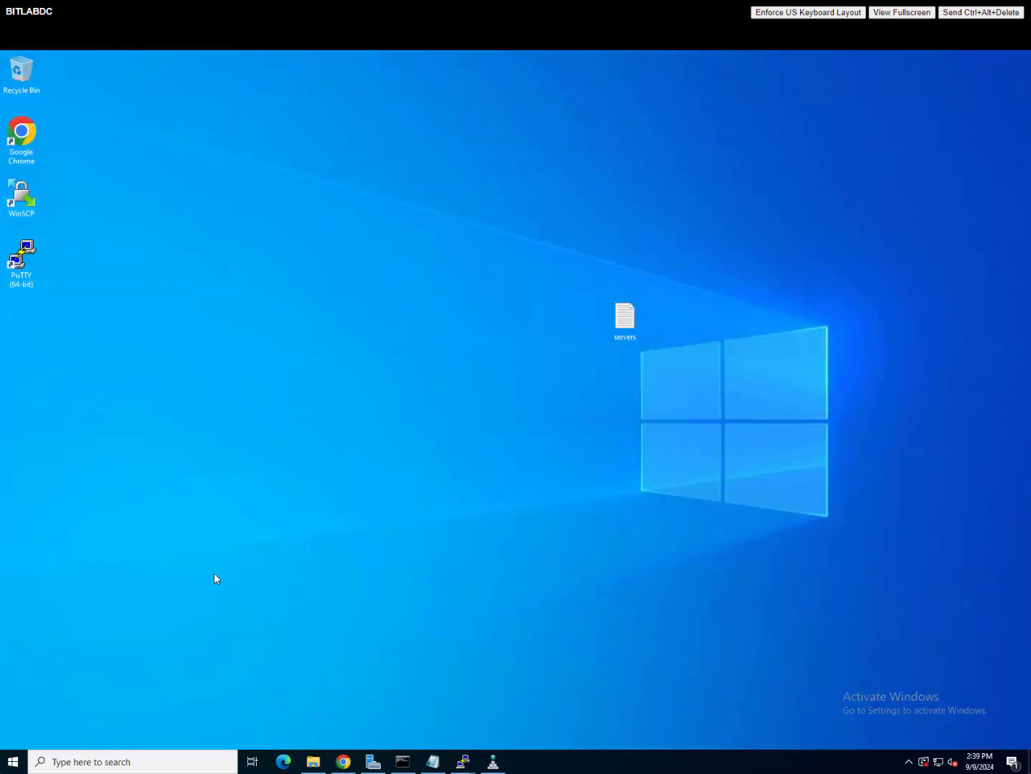
Step: Open root.pem from Documents in Notepad and select its entire certificate text
left_click(316, 762)
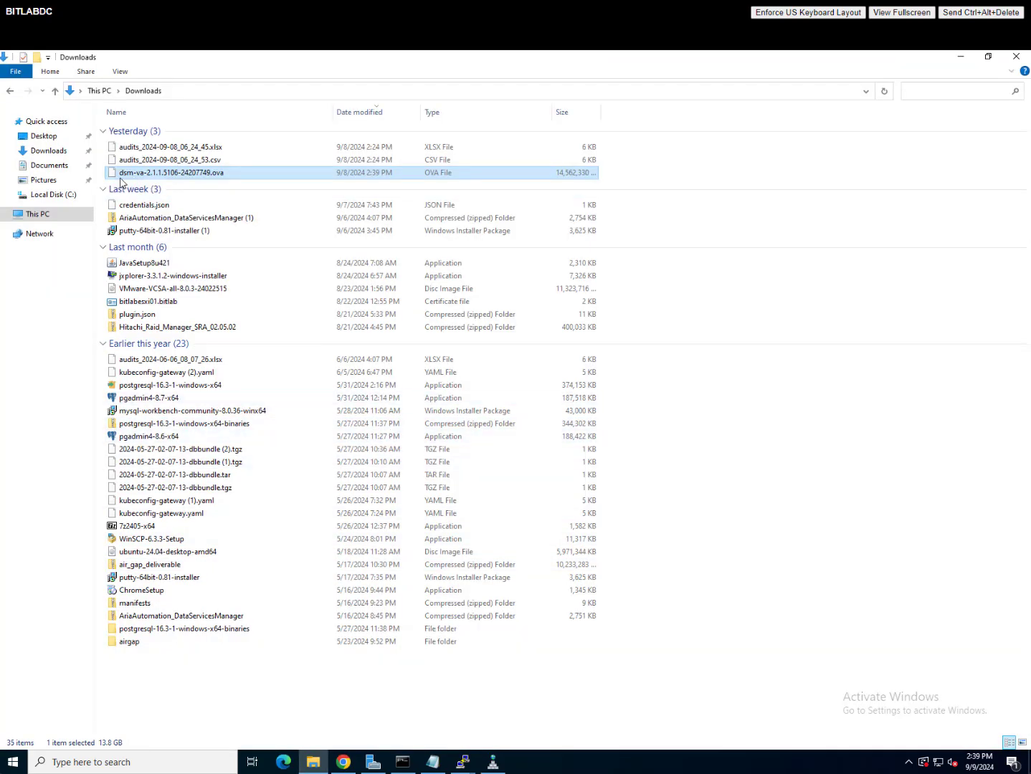
left_click(59, 157)
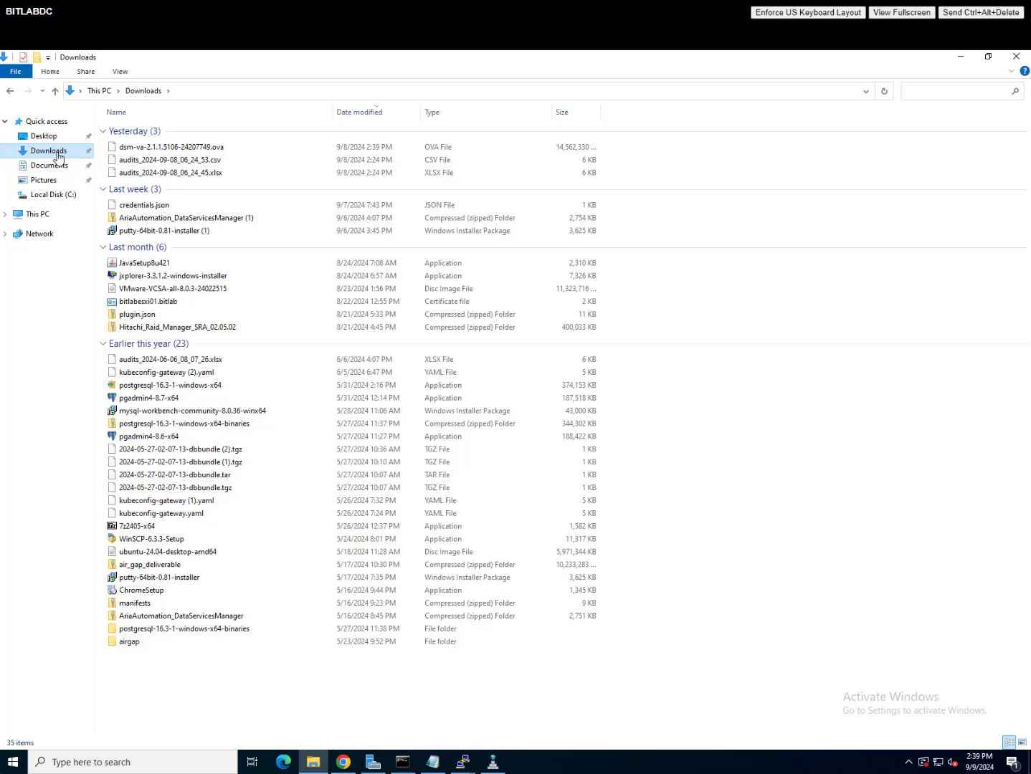
left_click(51, 167)
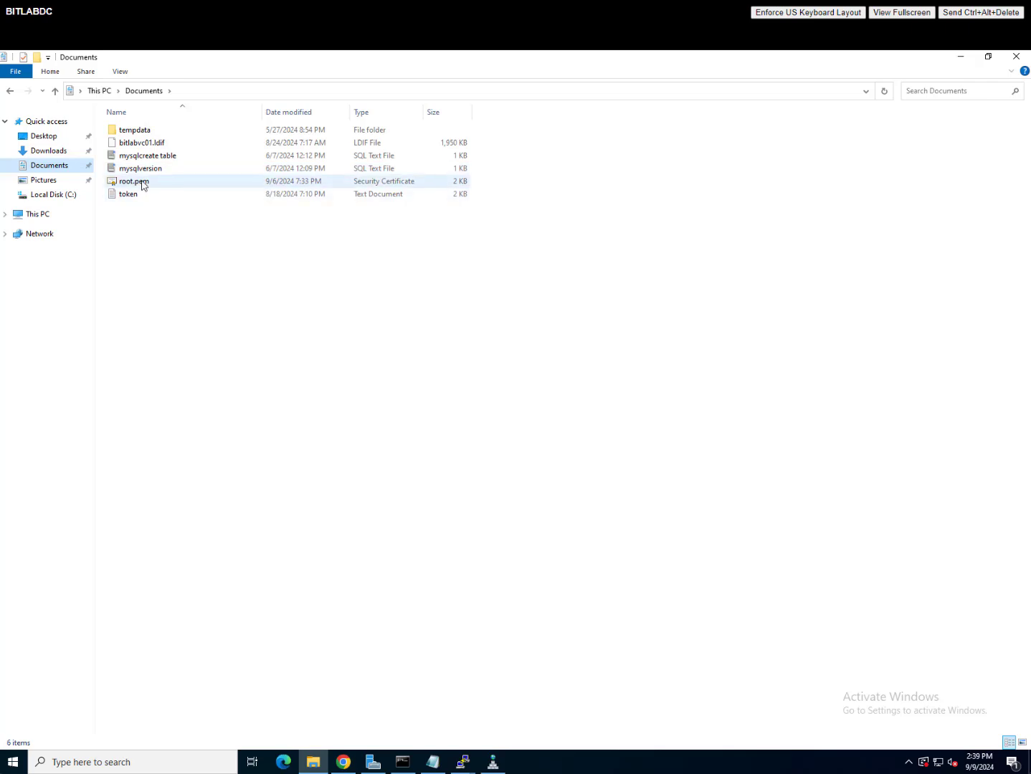
left_click(142, 182)
right_click(142, 183)
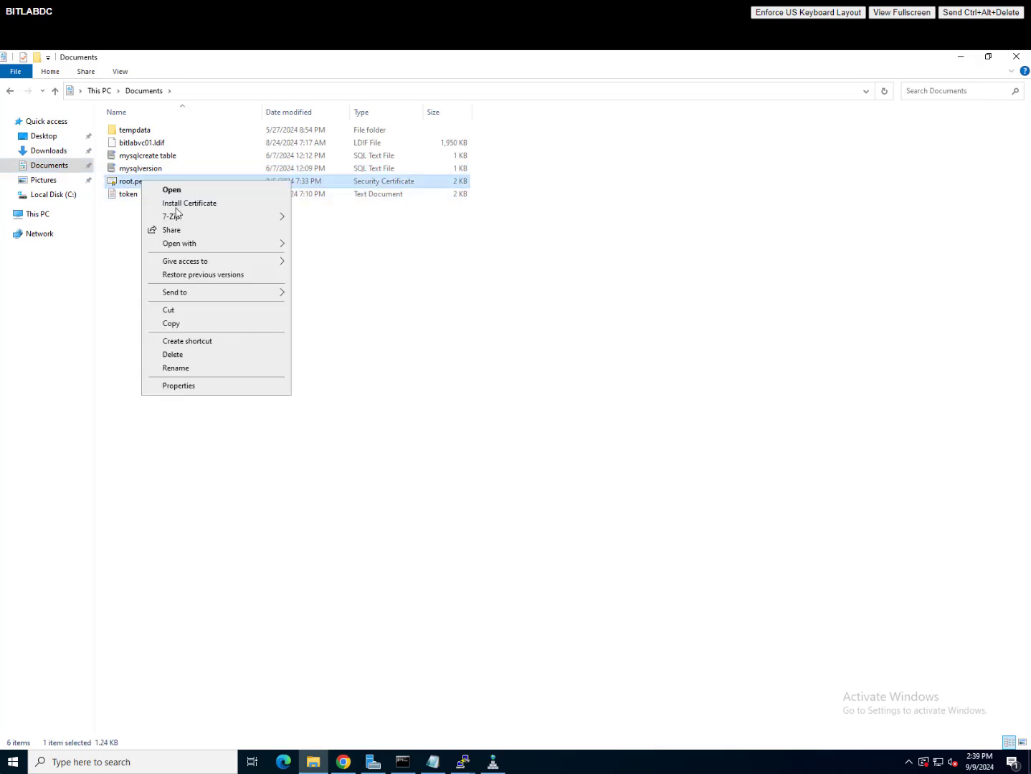
mouse_move(195, 248)
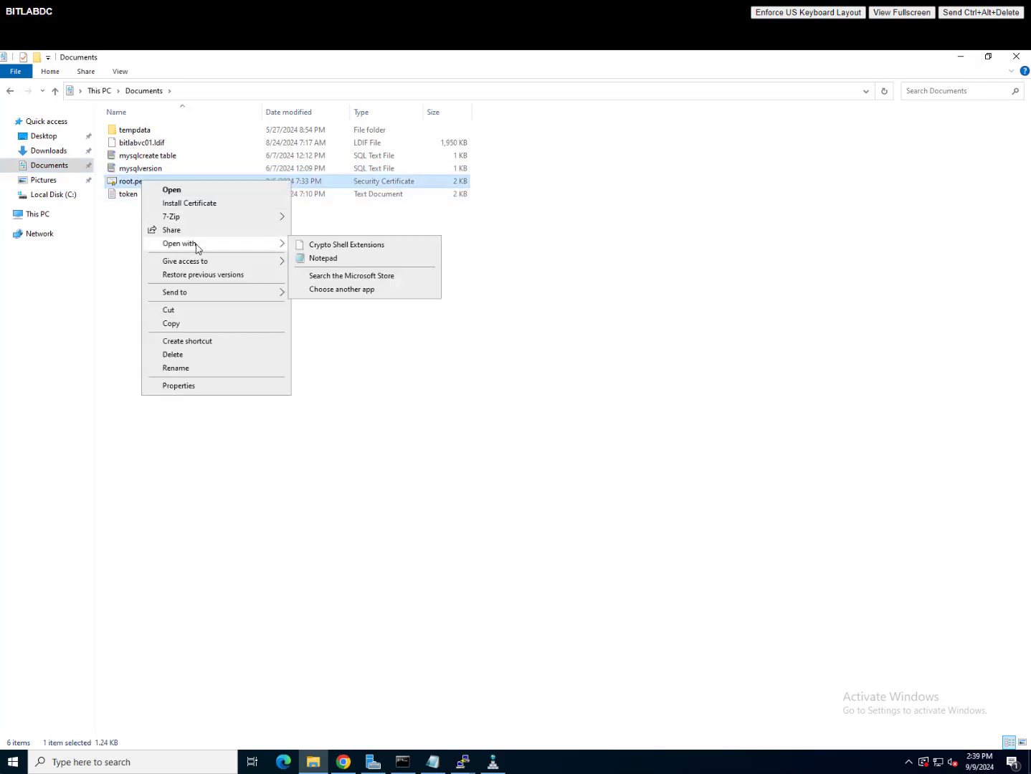
left_click(344, 265)
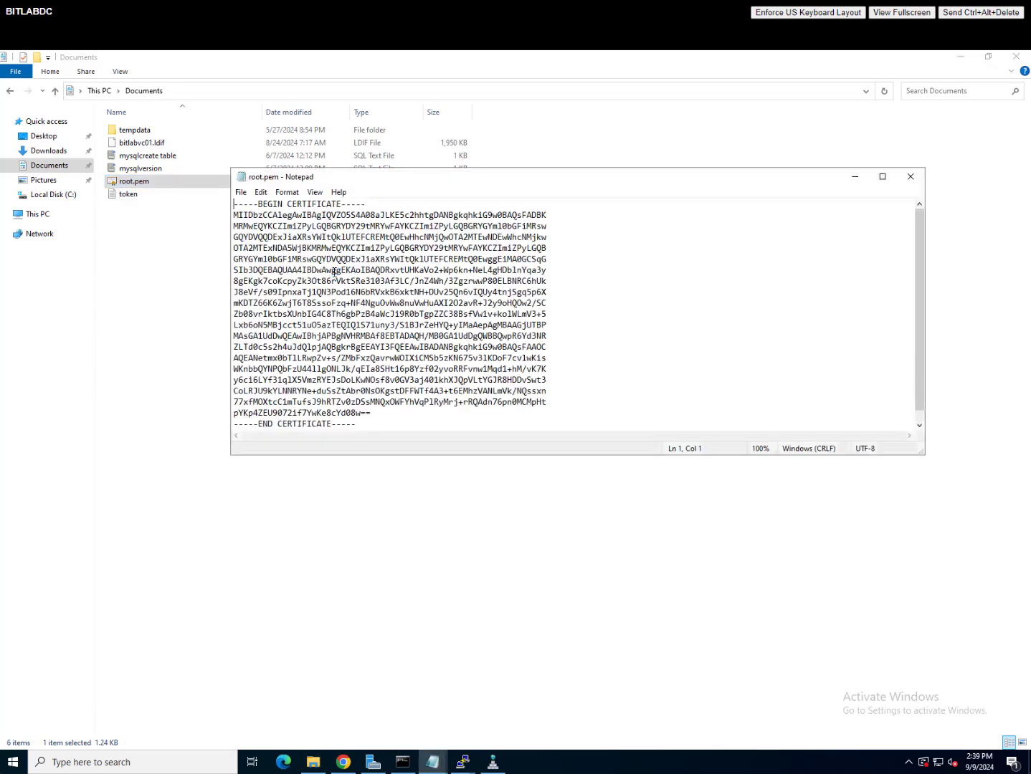
left_click_drag(374, 424, 150, 162)
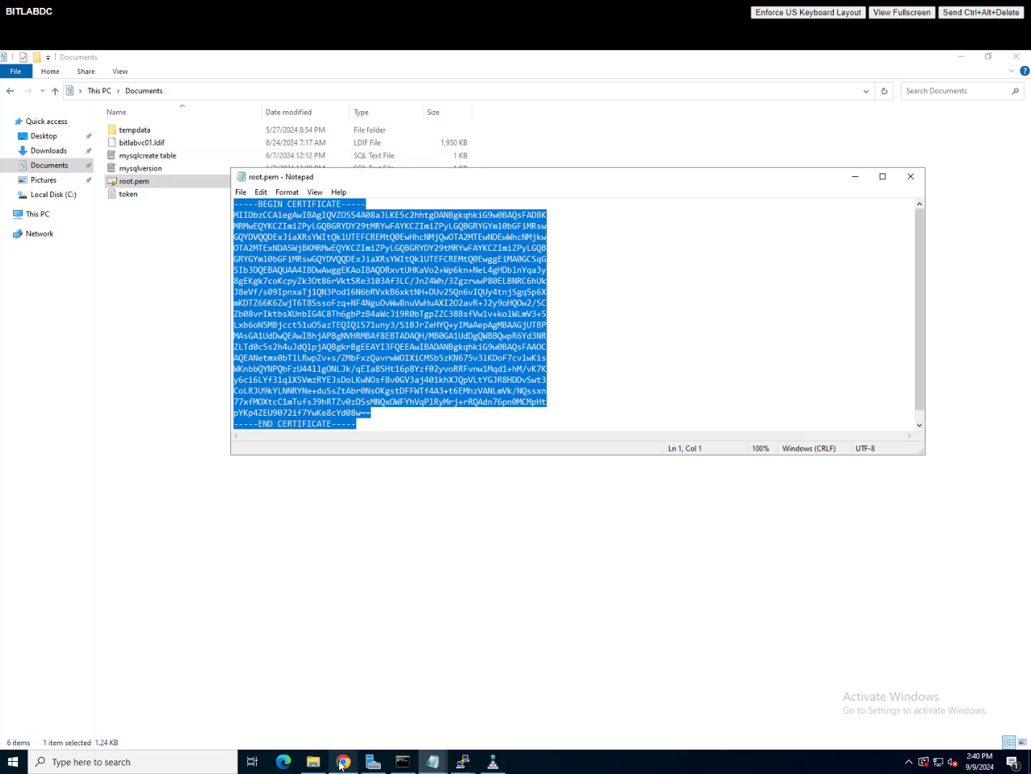
Step: Paste root.pem's certificate into the PEM box and add it as trusted root bitlab-BITLABDC-CA
mouse_move(342, 765)
left_click(349, 716)
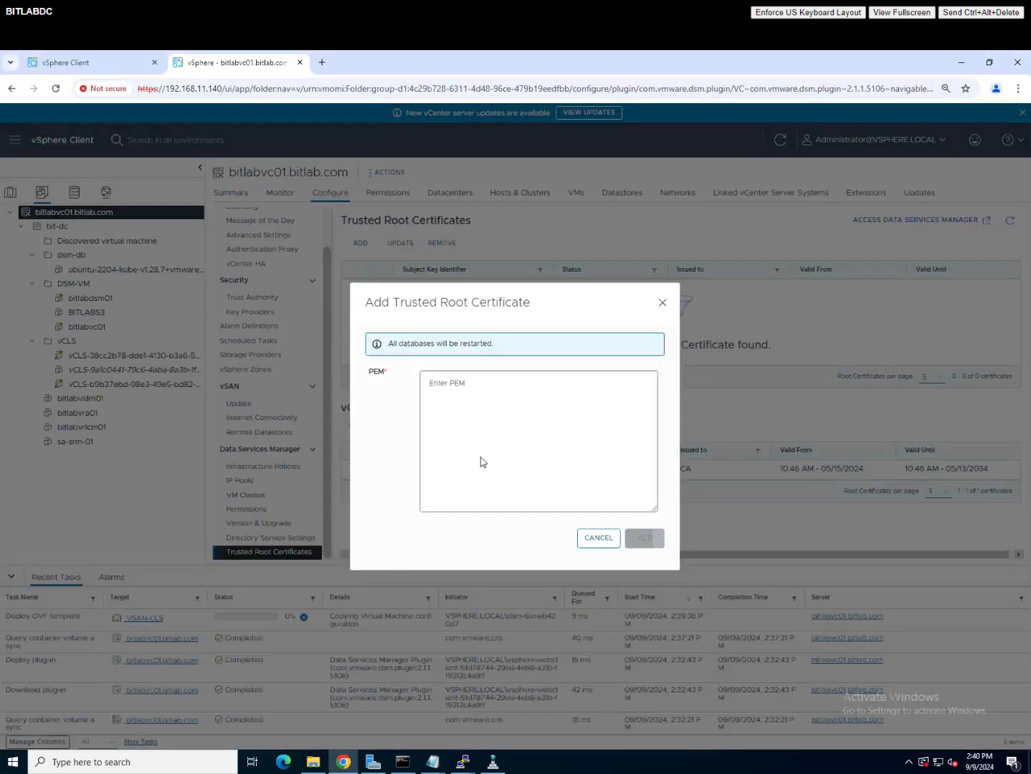
left_click(480, 402)
key("ctrl+v")
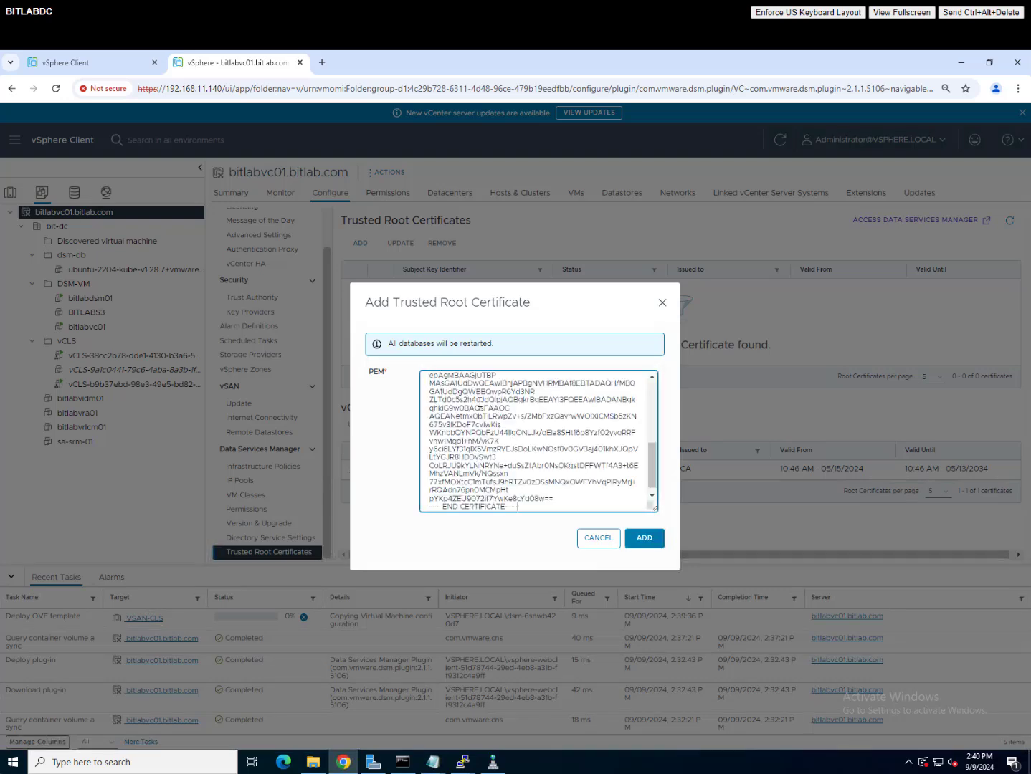
left_click(645, 538)
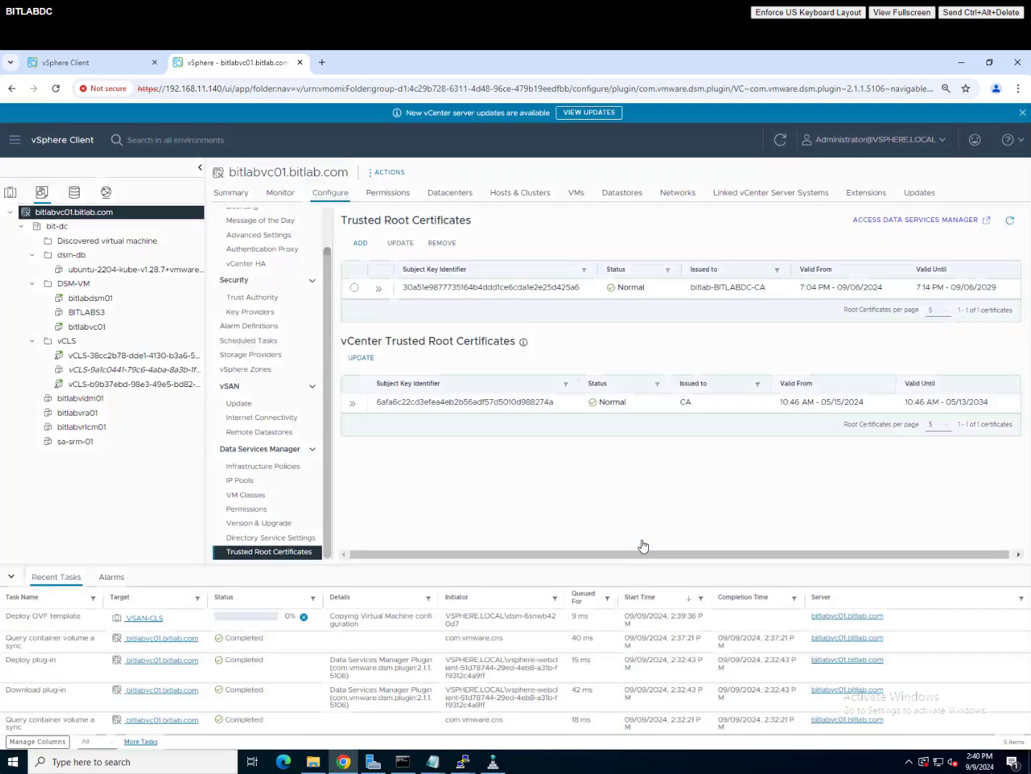
left_click(354, 288)
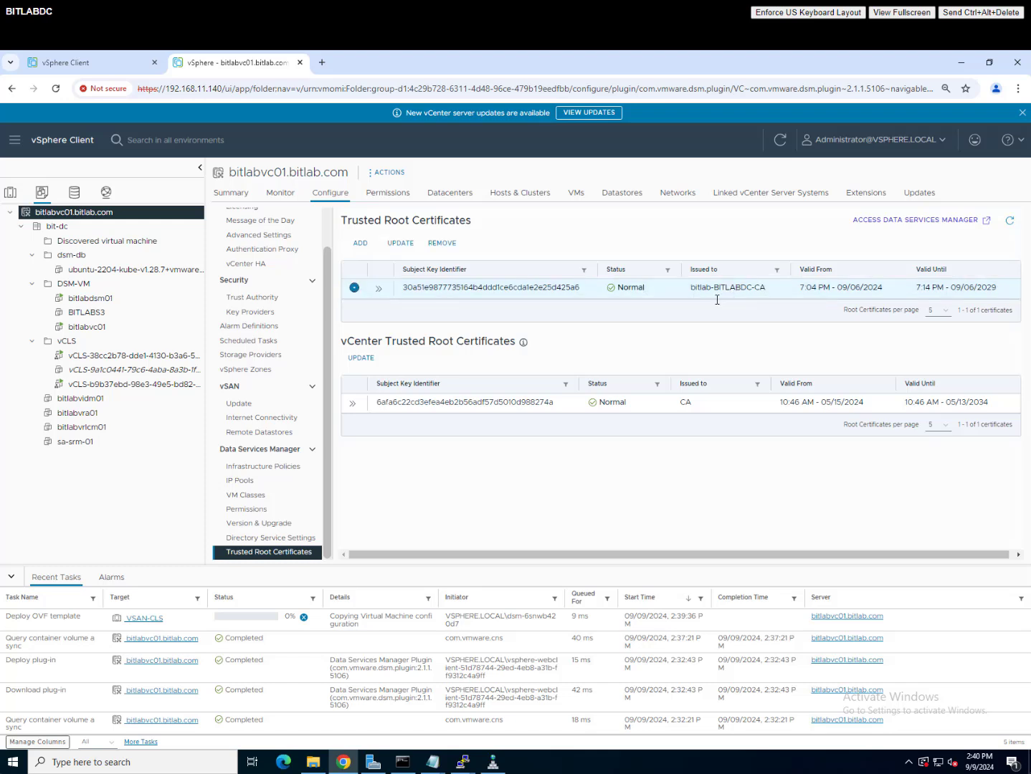
left_click(304, 544)
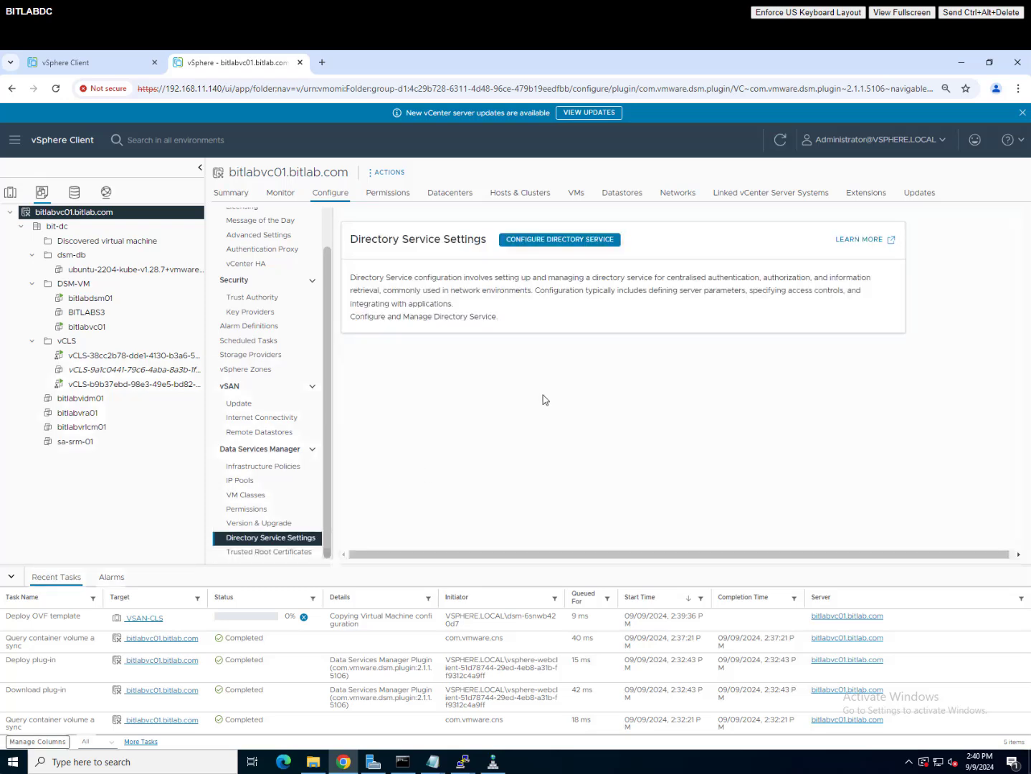
Step: Choose Active Directory with primary server ldaps://bitlabdc.bitlab.com:3269
left_click(590, 241)
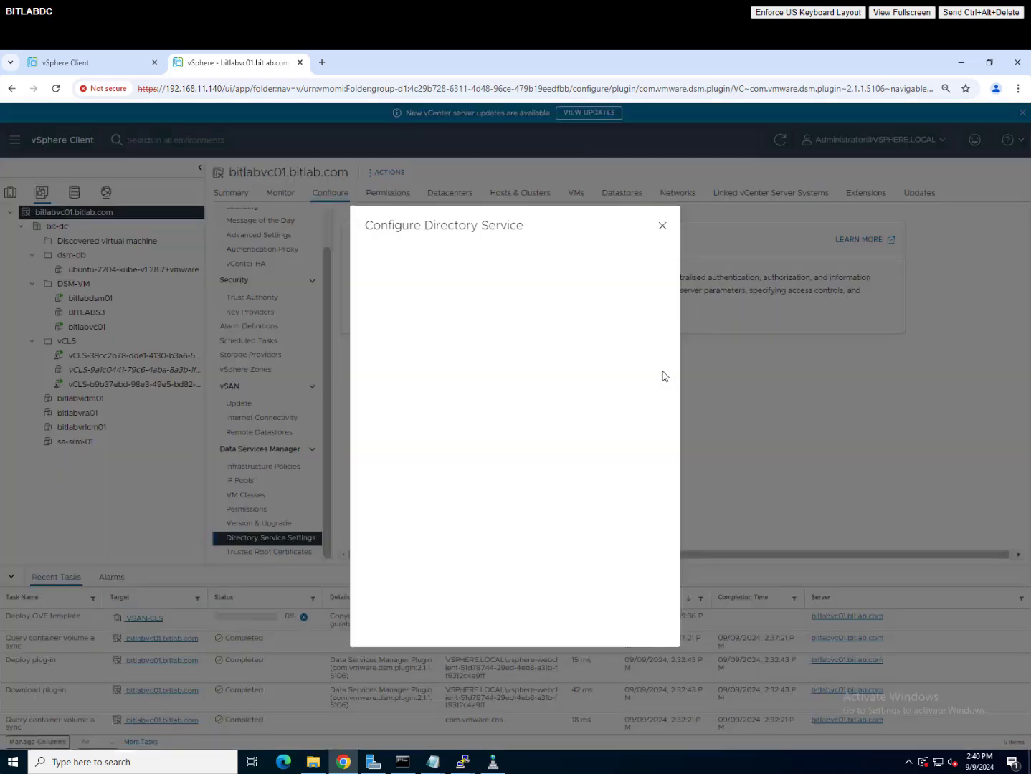
left_click(560, 286)
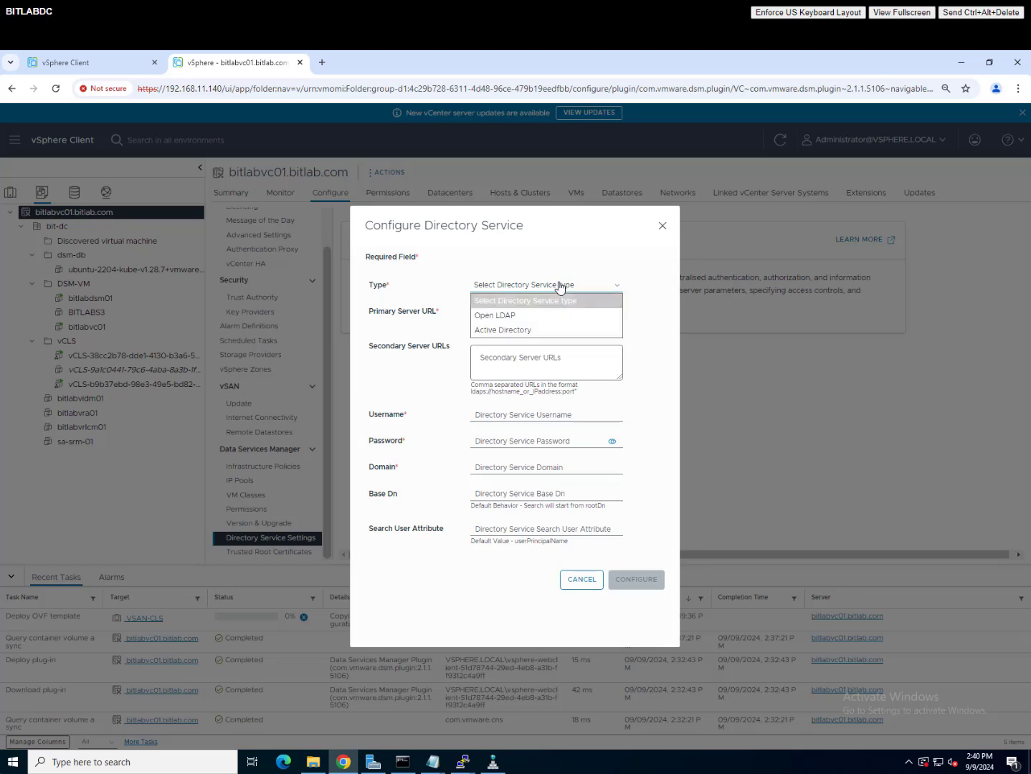
left_click(510, 330)
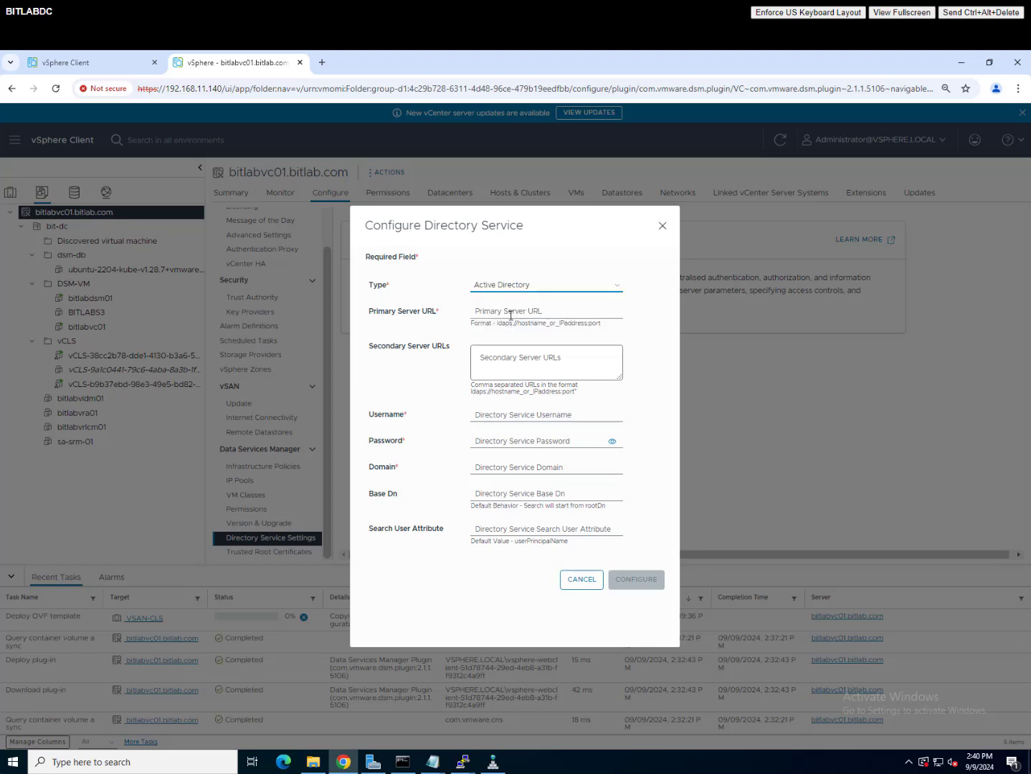
left_click(513, 313)
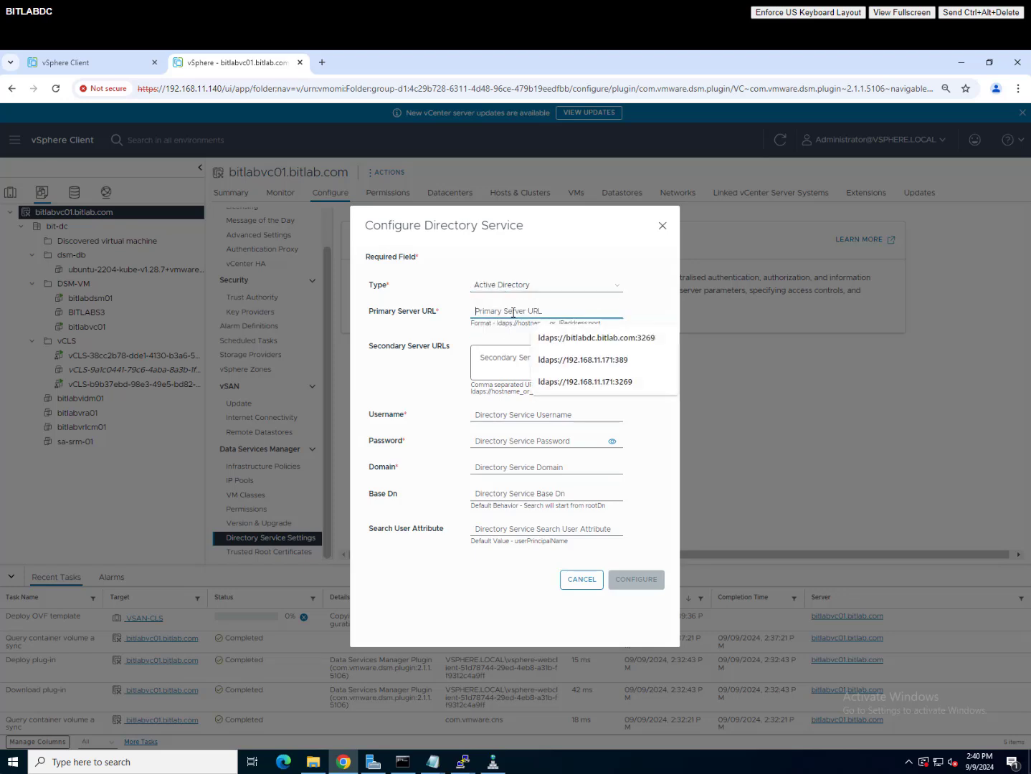
left_click(597, 338)
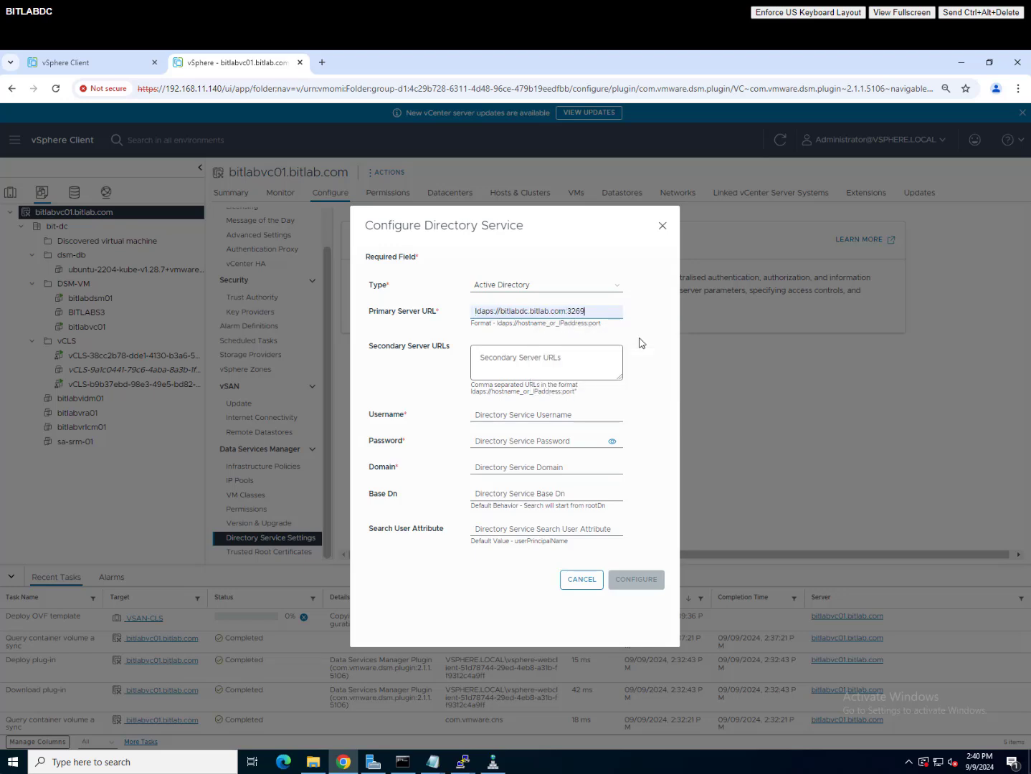
left_click(550, 357)
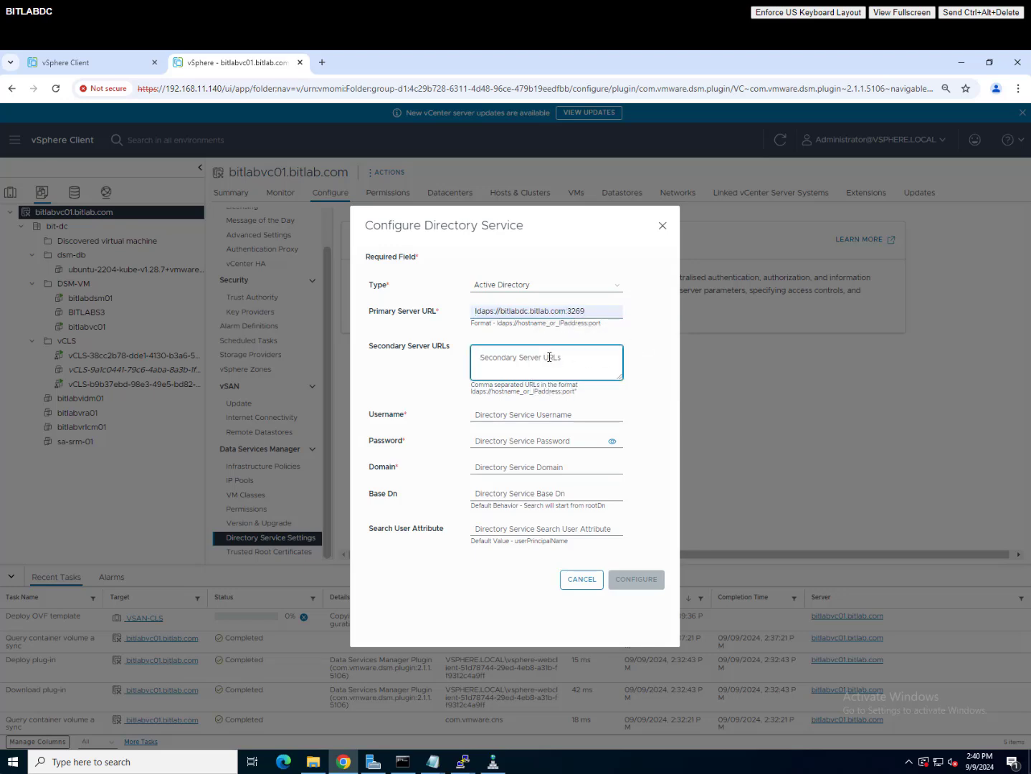
Step: Enter service account credentials, domain bitlab.com, base DN dc=bitlab,dc=com, userPrincipalName attribute, and save
left_click(523, 416)
left_click(555, 442)
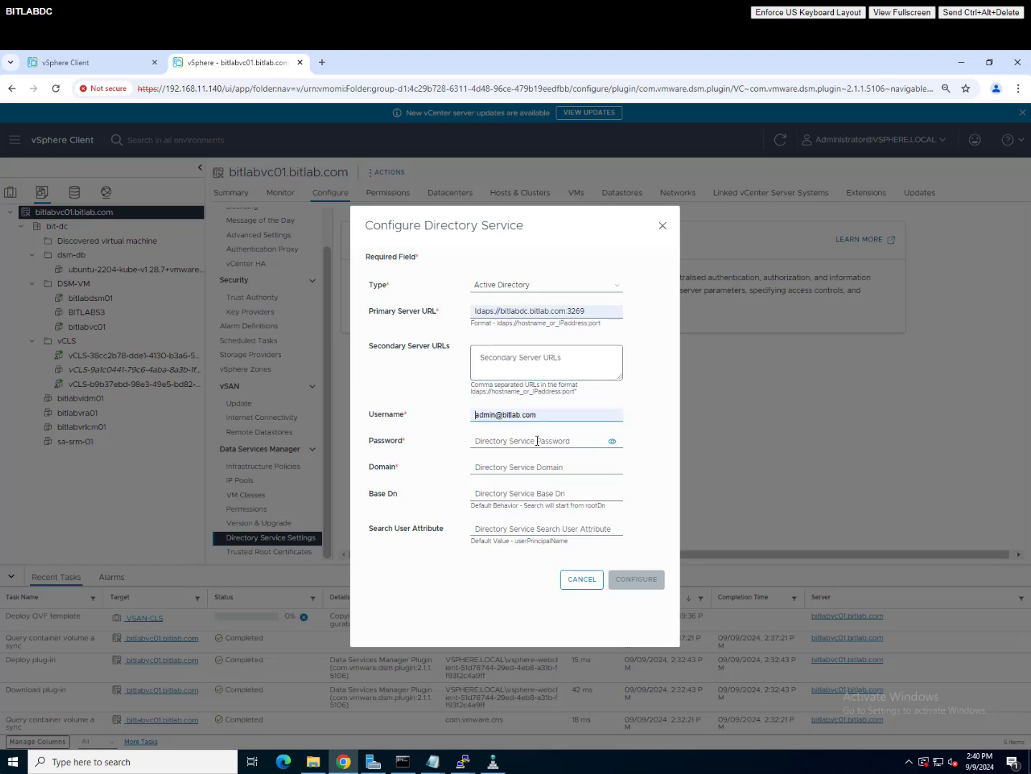
left_click(516, 440)
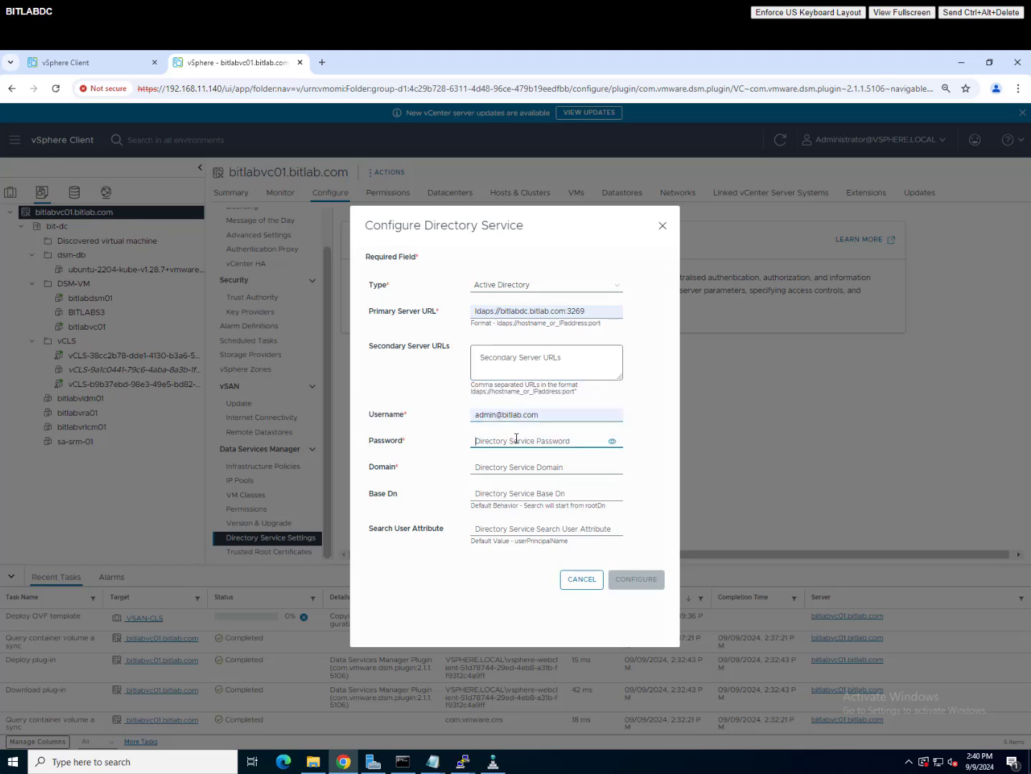
type("••")
left_click(523, 471)
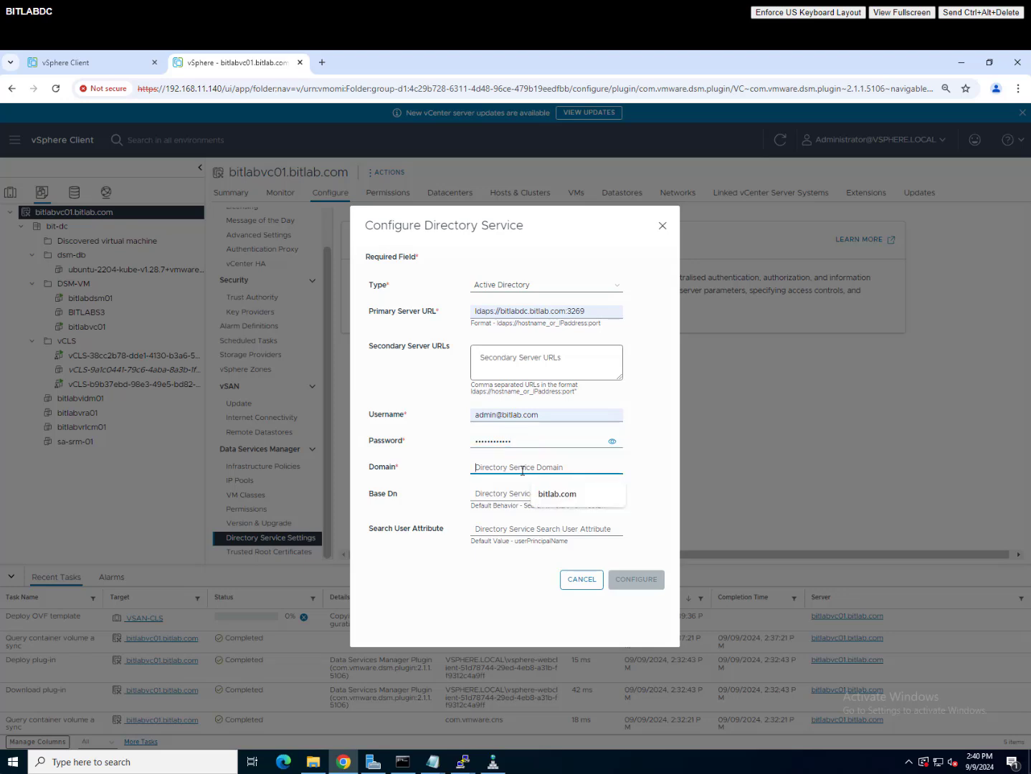
left_click(559, 494)
left_click(539, 497)
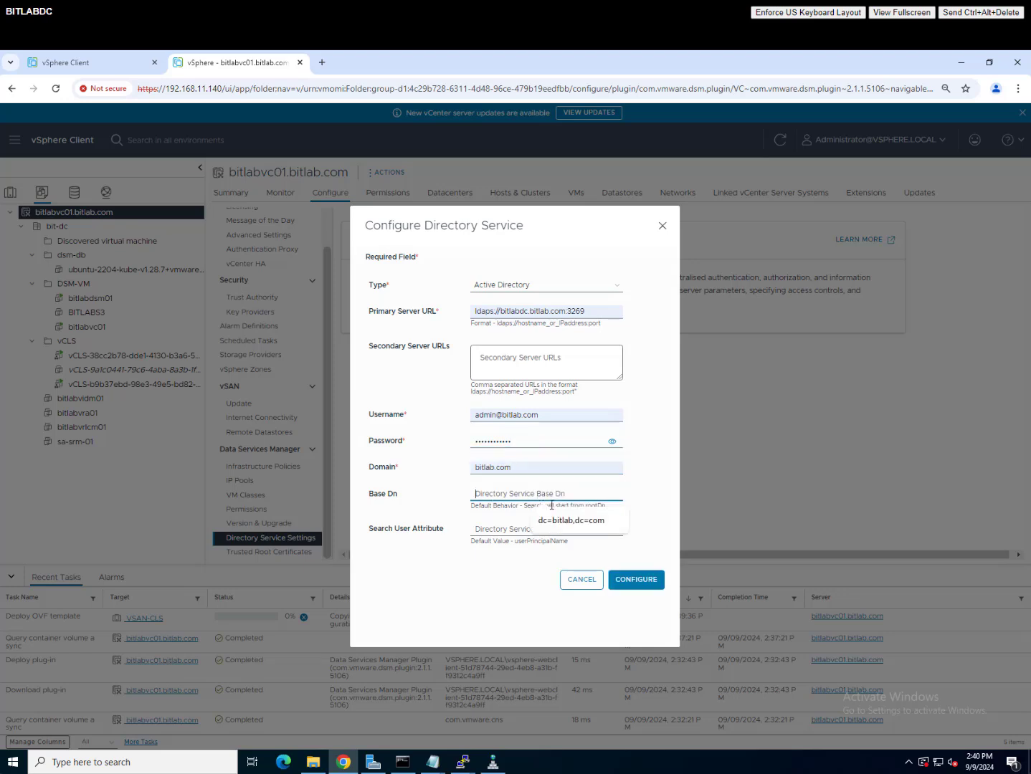
left_click(565, 521)
left_click(567, 529)
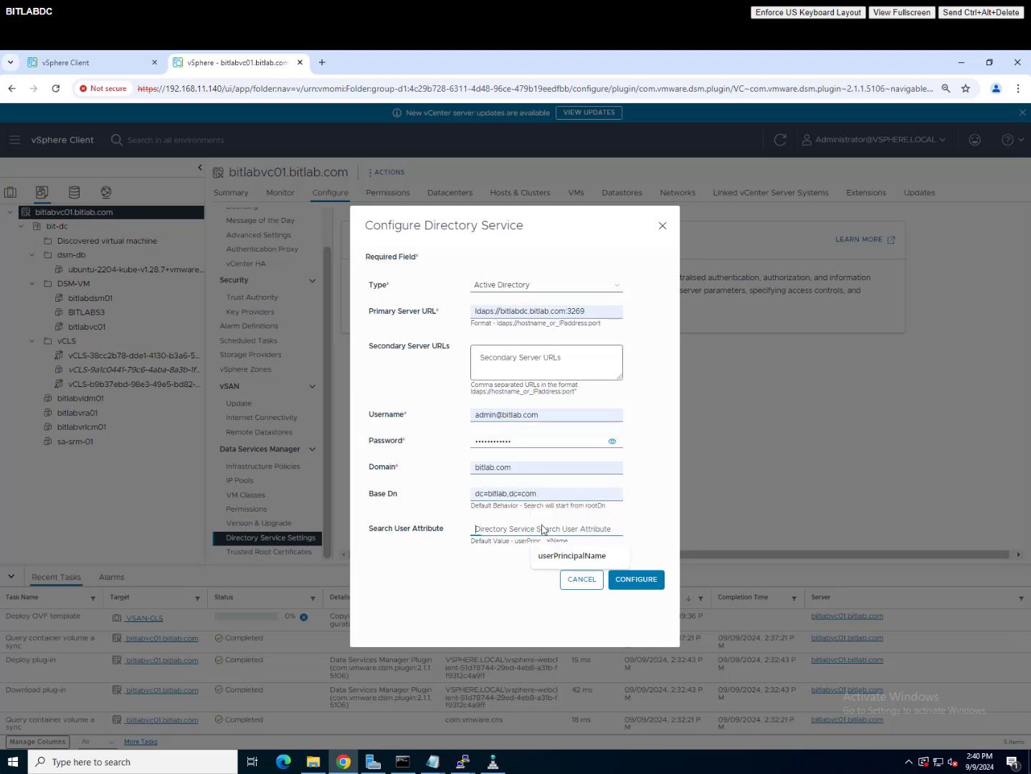
left_click(566, 557)
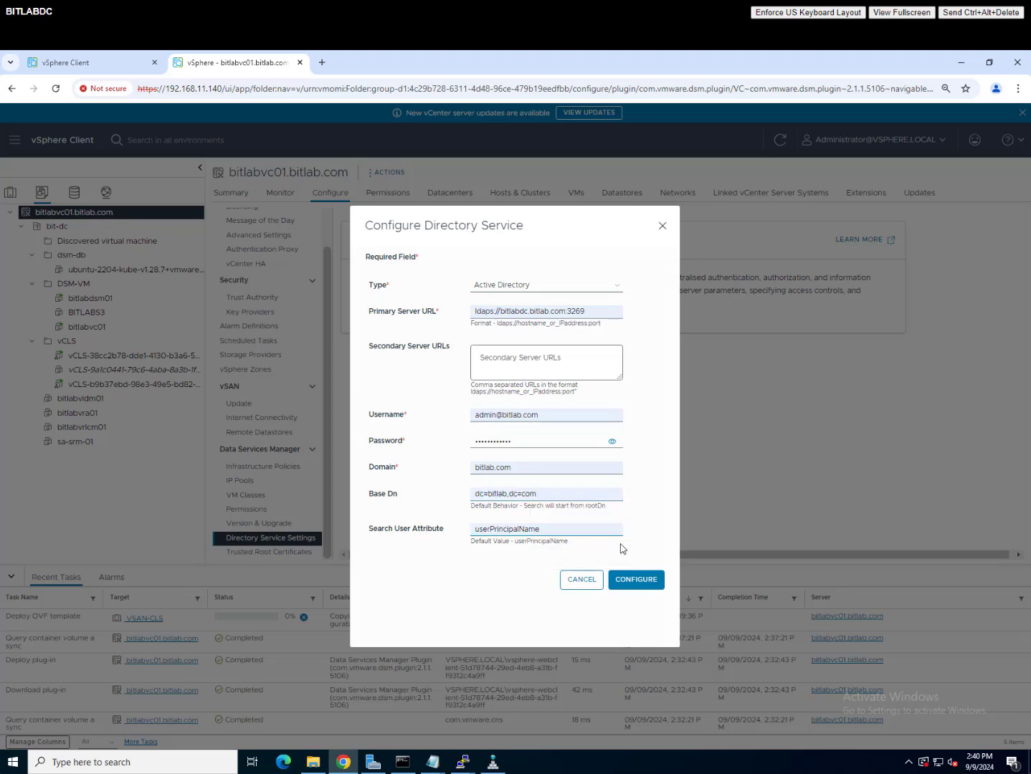
left_click(640, 581)
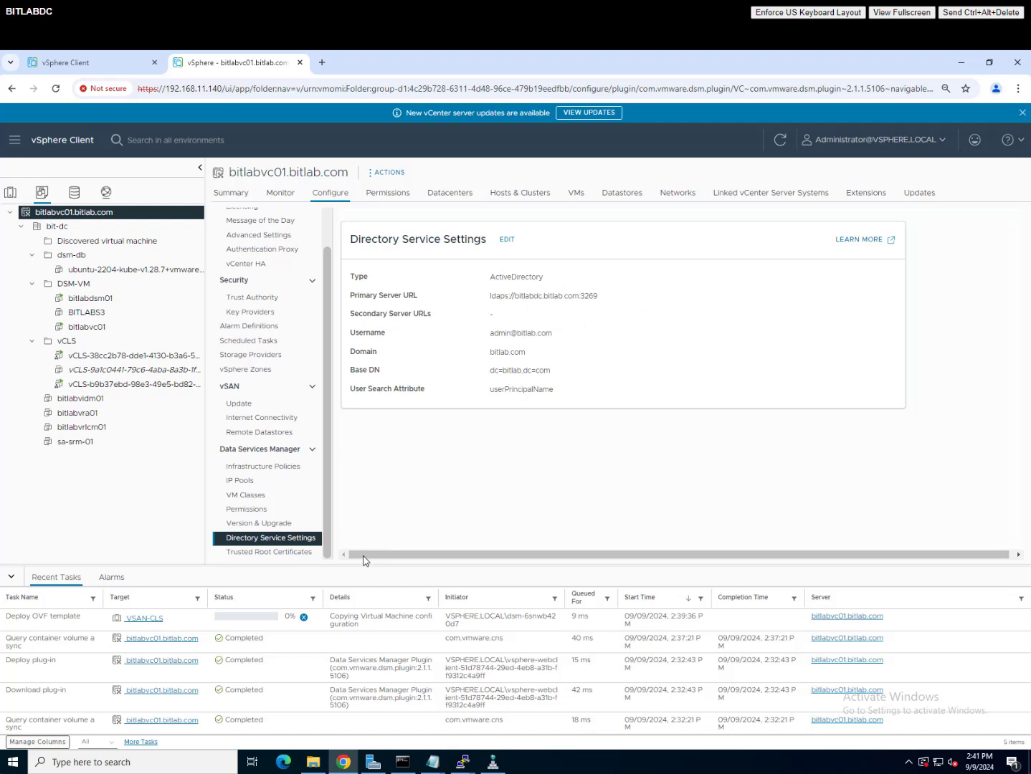
Step: Grant directory group dsmadmingp the DSM Admin role
left_click(261, 510)
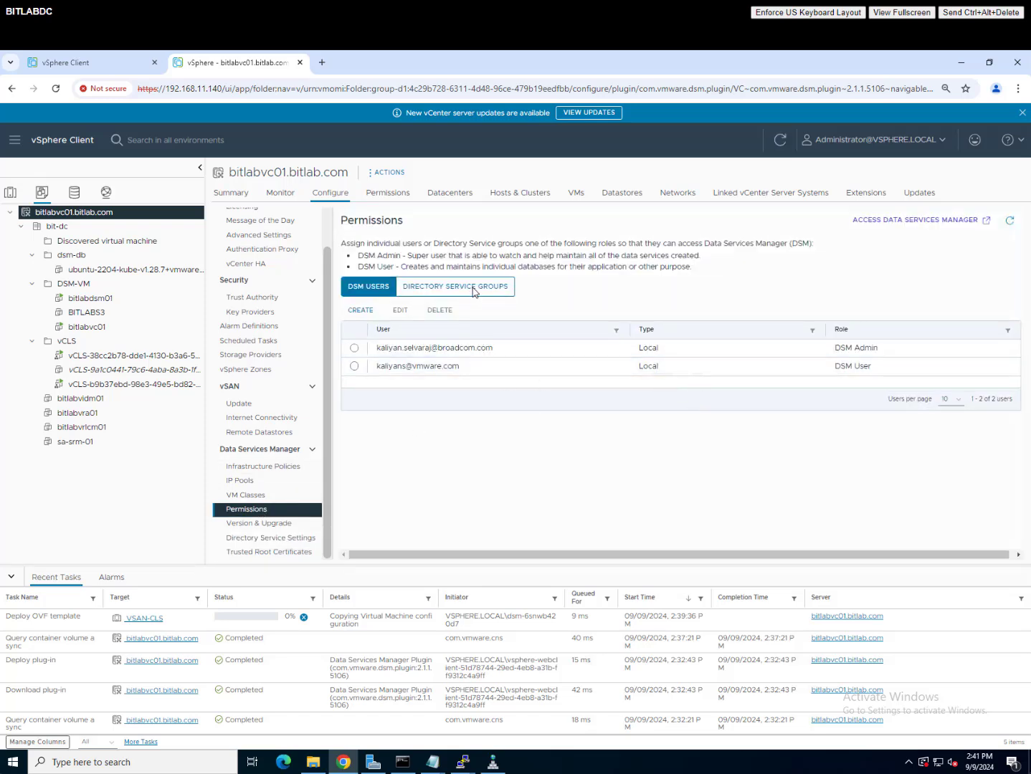
left_click(473, 290)
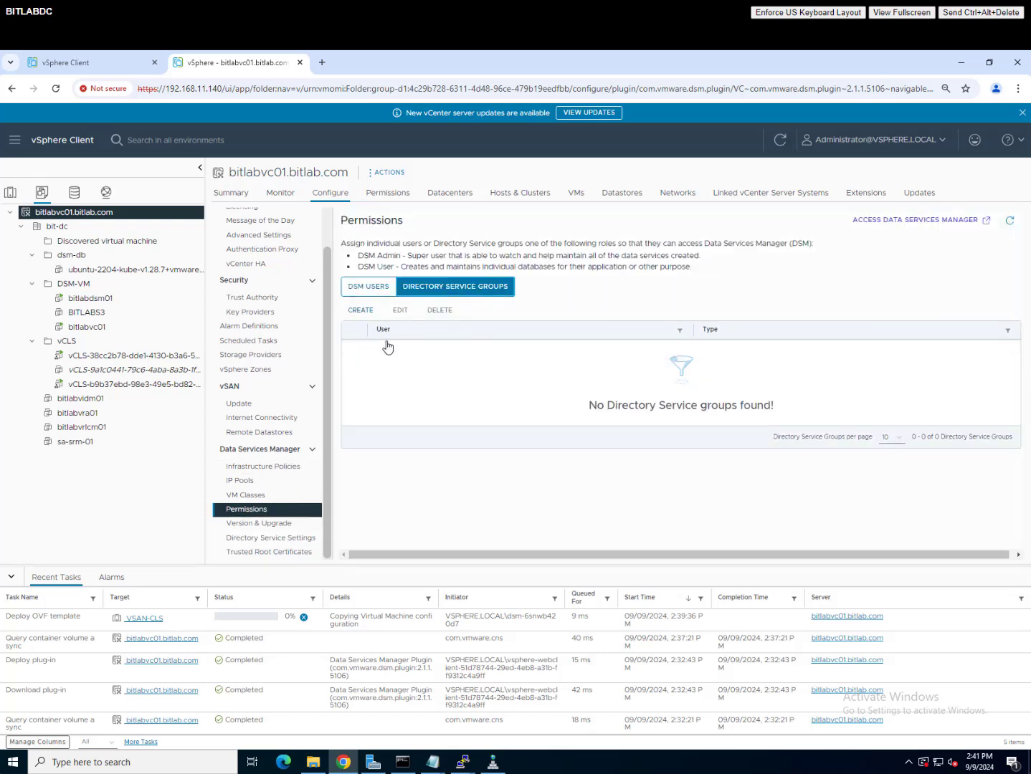
left_click(360, 311)
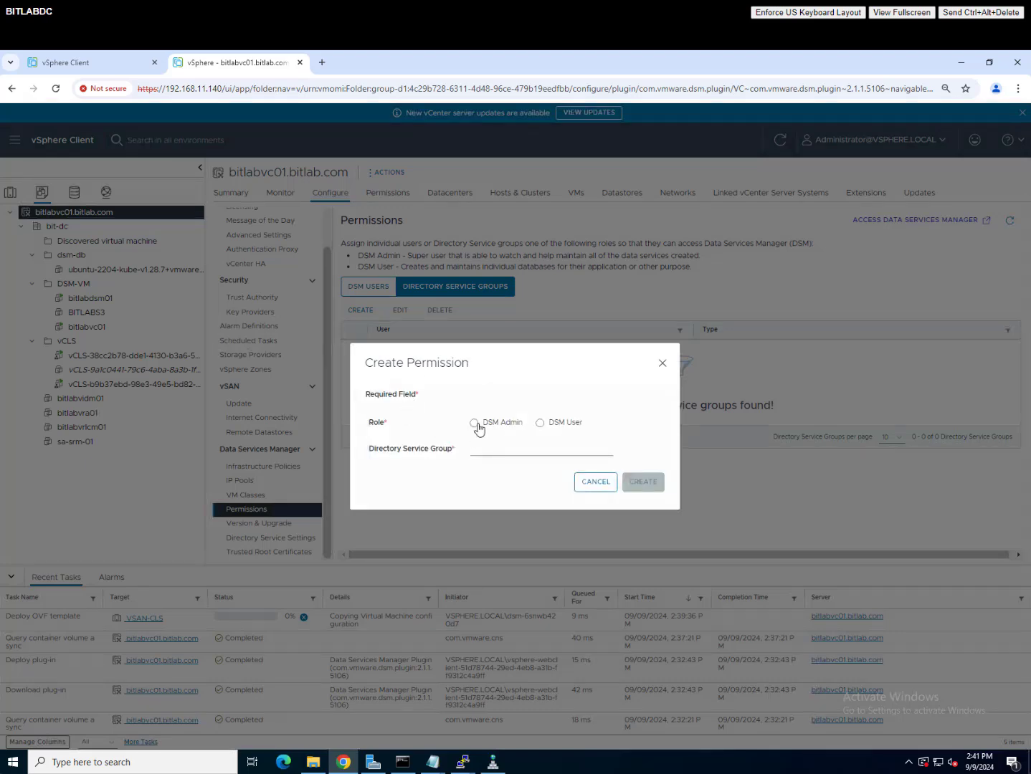
left_click(476, 424)
left_click(504, 452)
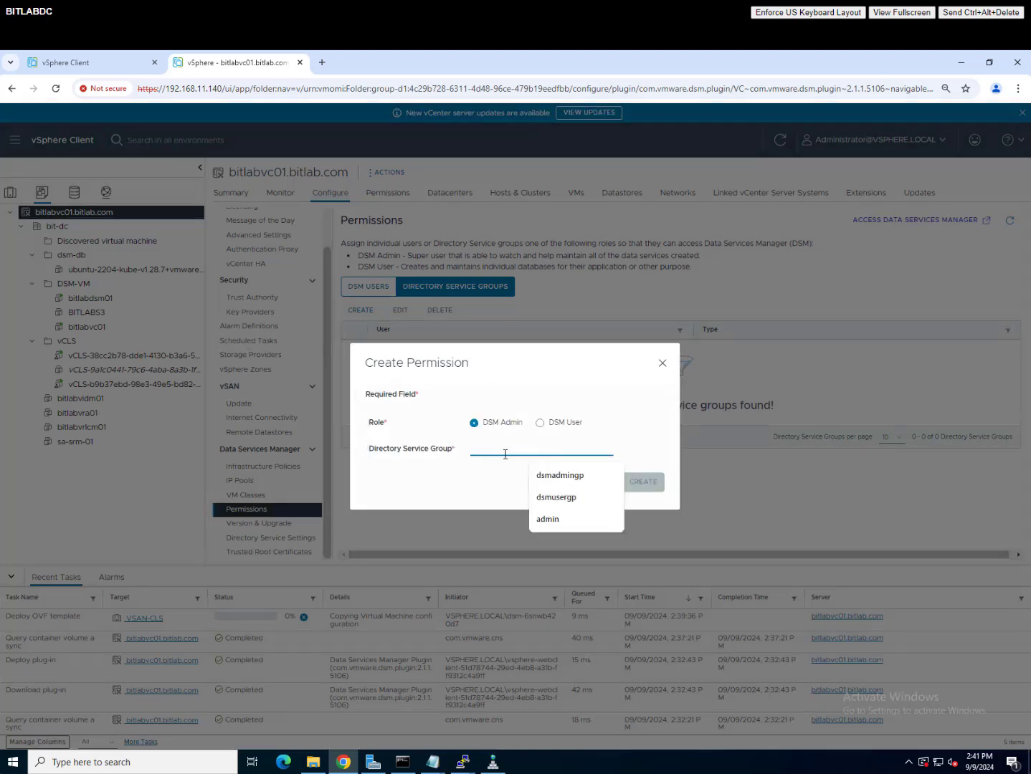
left_click(557, 476)
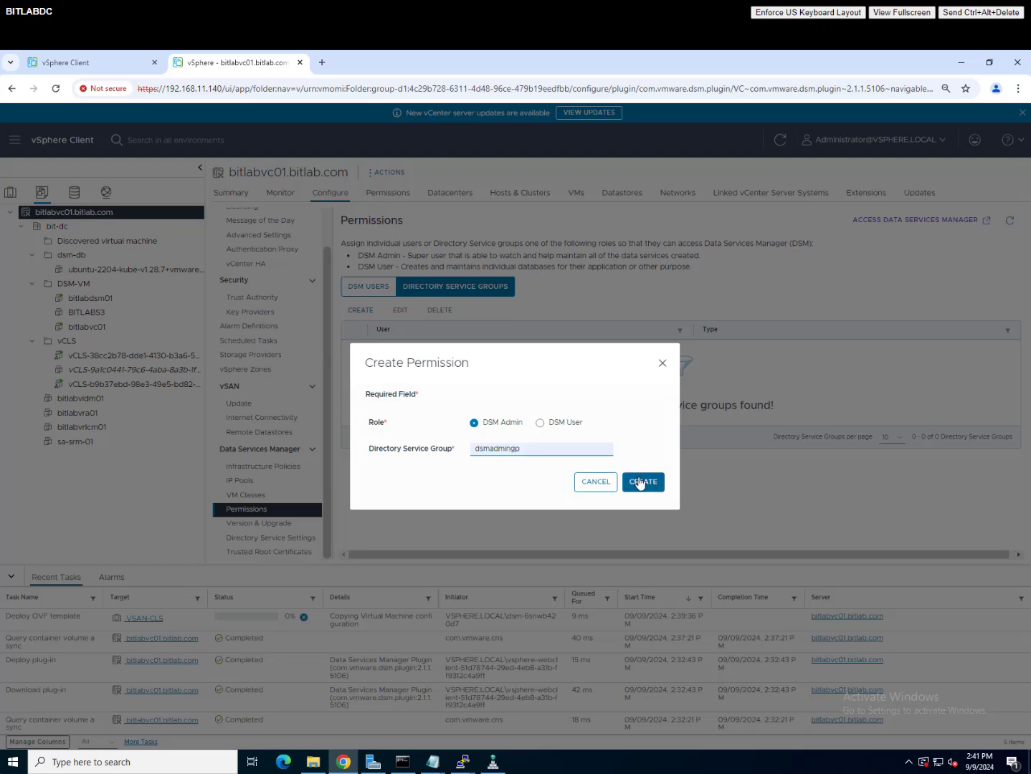
left_click(641, 482)
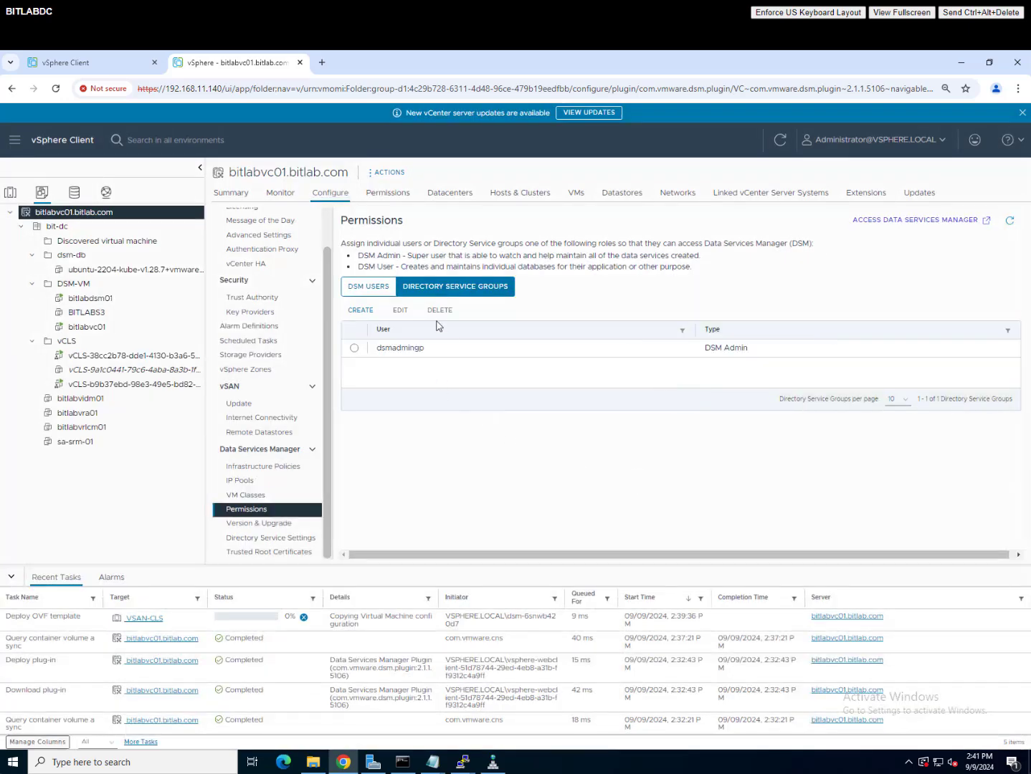
Step: Grant directory group dsmusergp the DSM User role
left_click(360, 312)
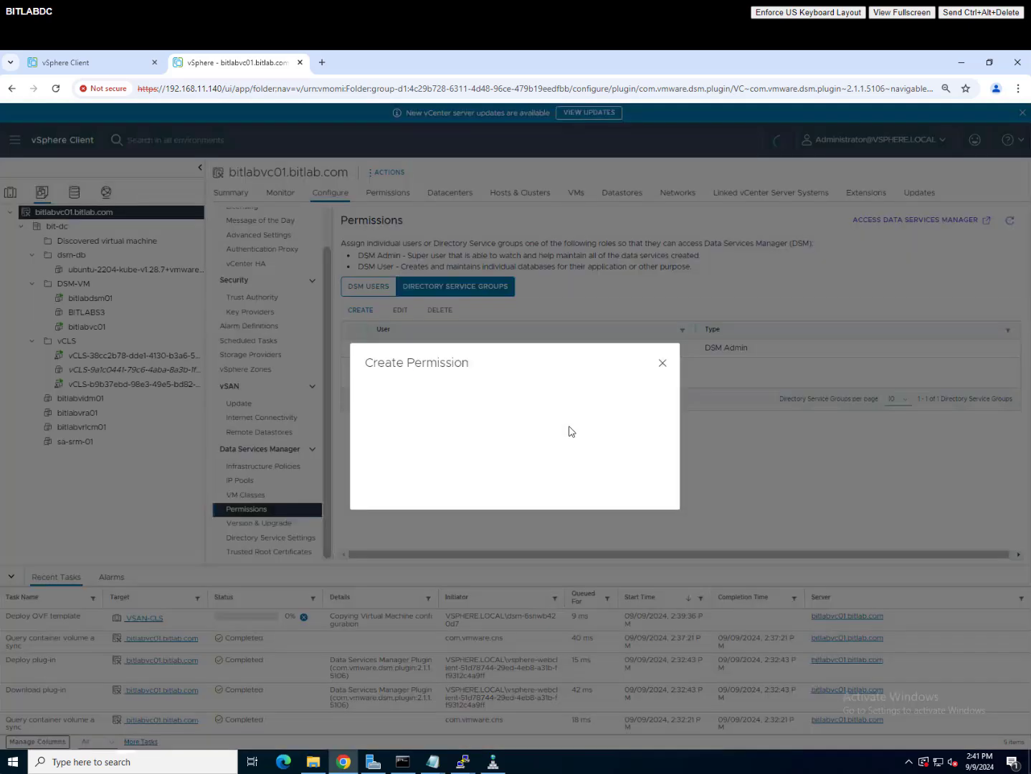
left_click(550, 425)
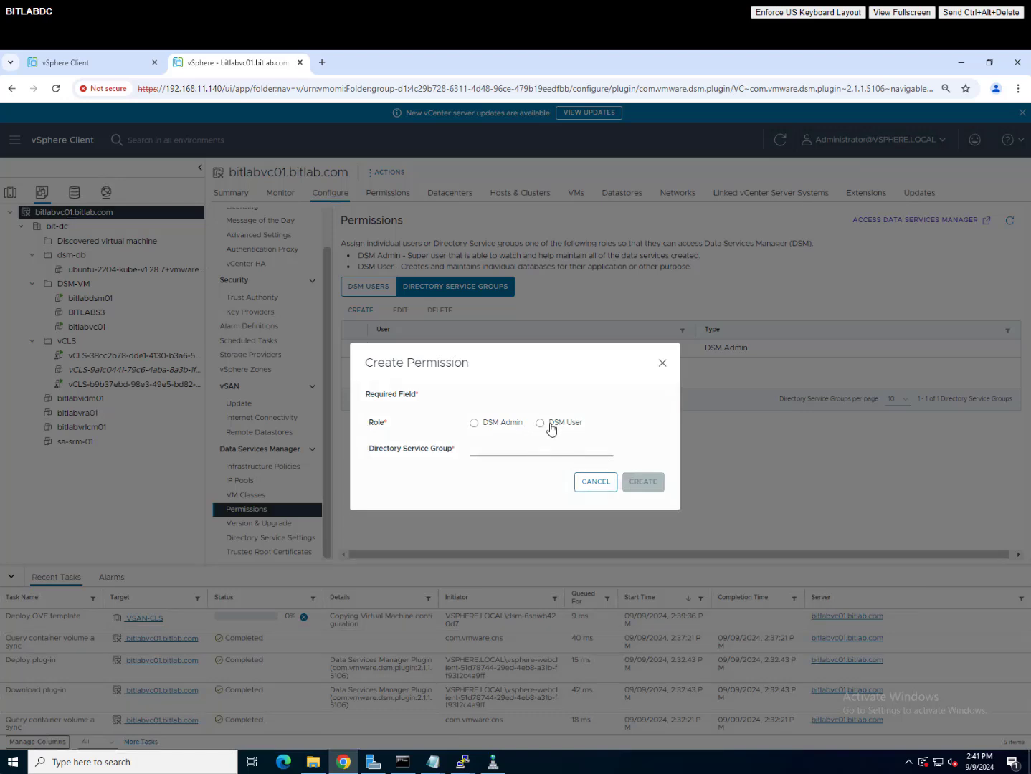
left_click(520, 452)
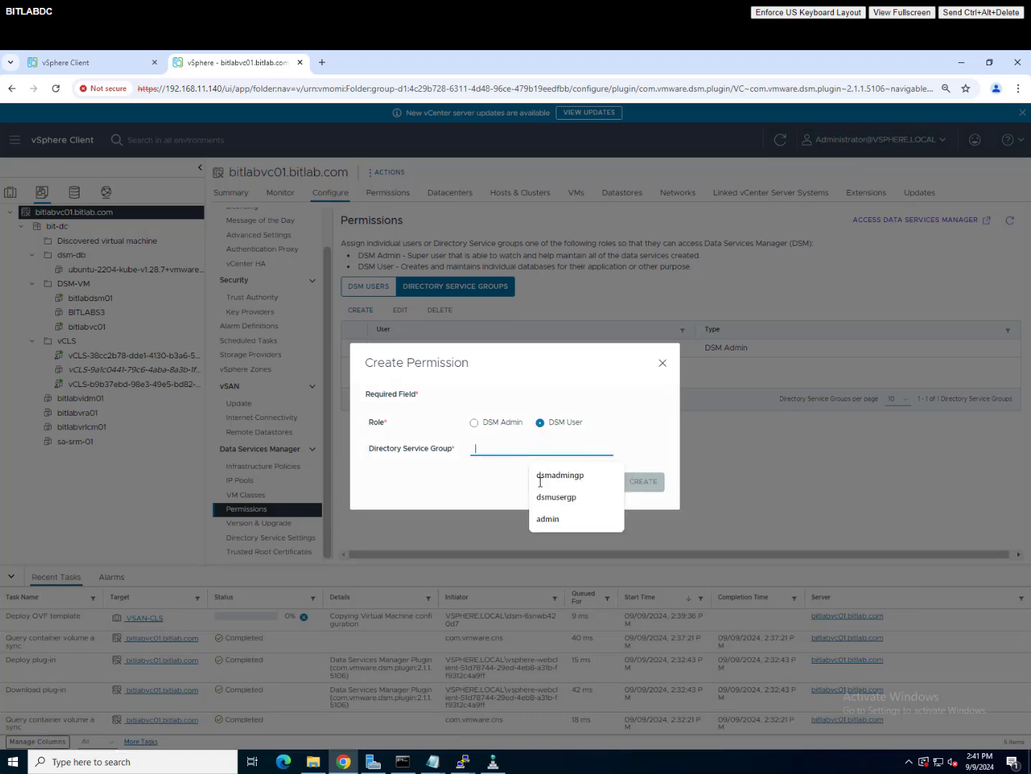
left_click(557, 498)
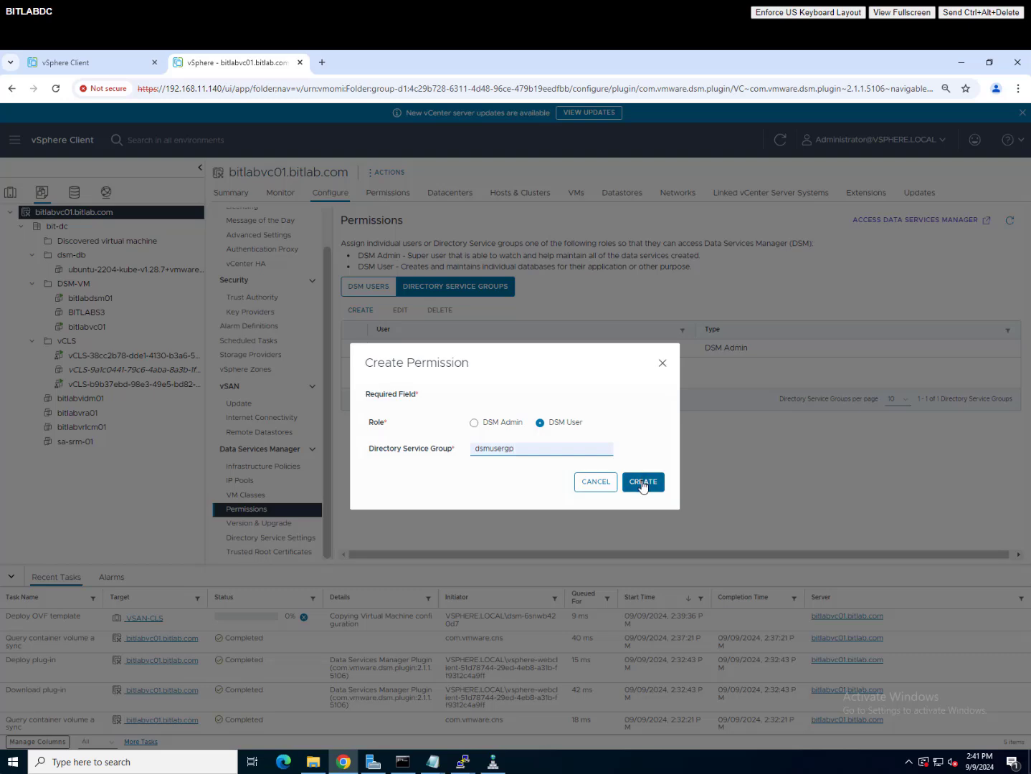
left_click(644, 483)
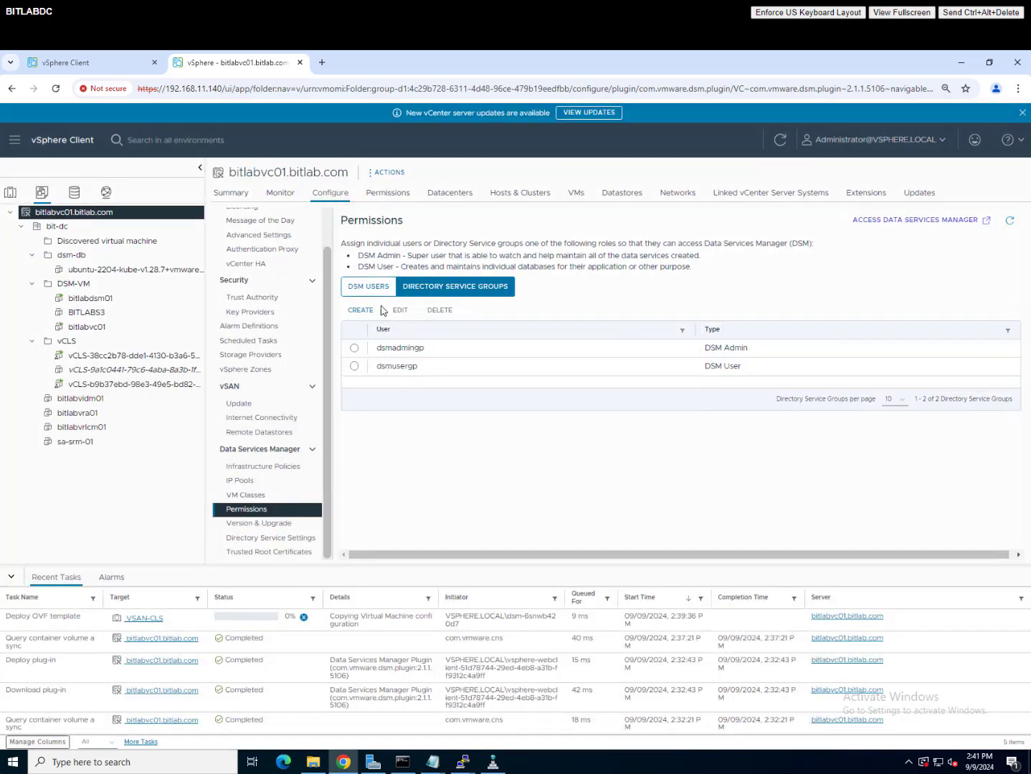
left_click(368, 286)
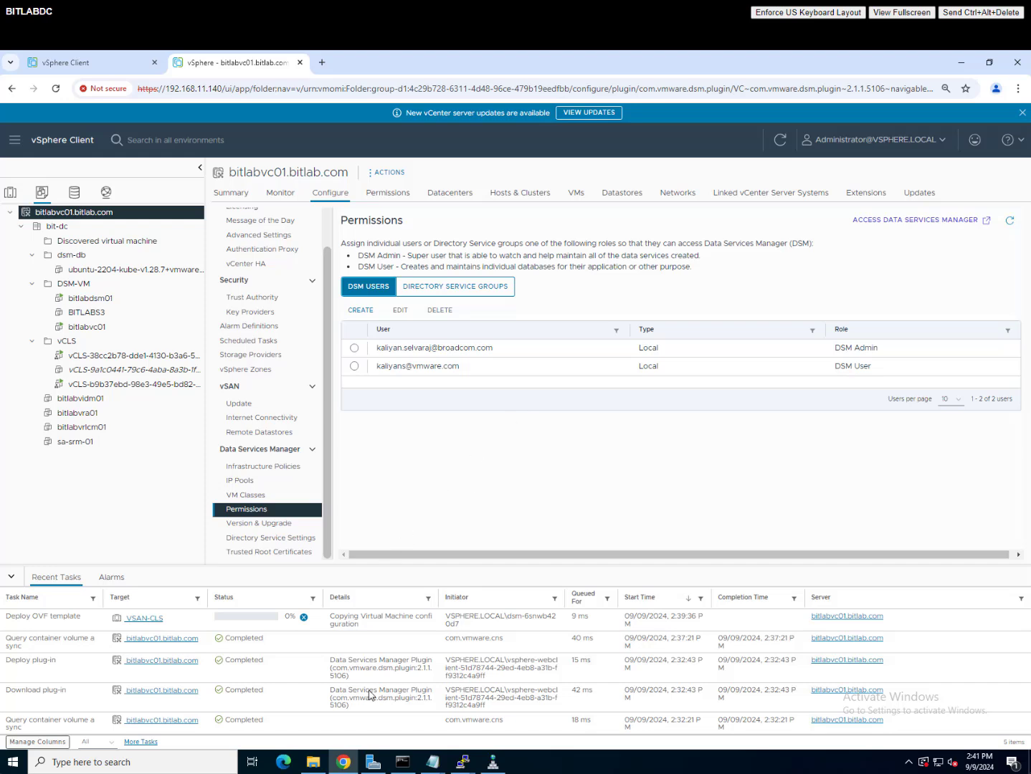
right_click(343, 764)
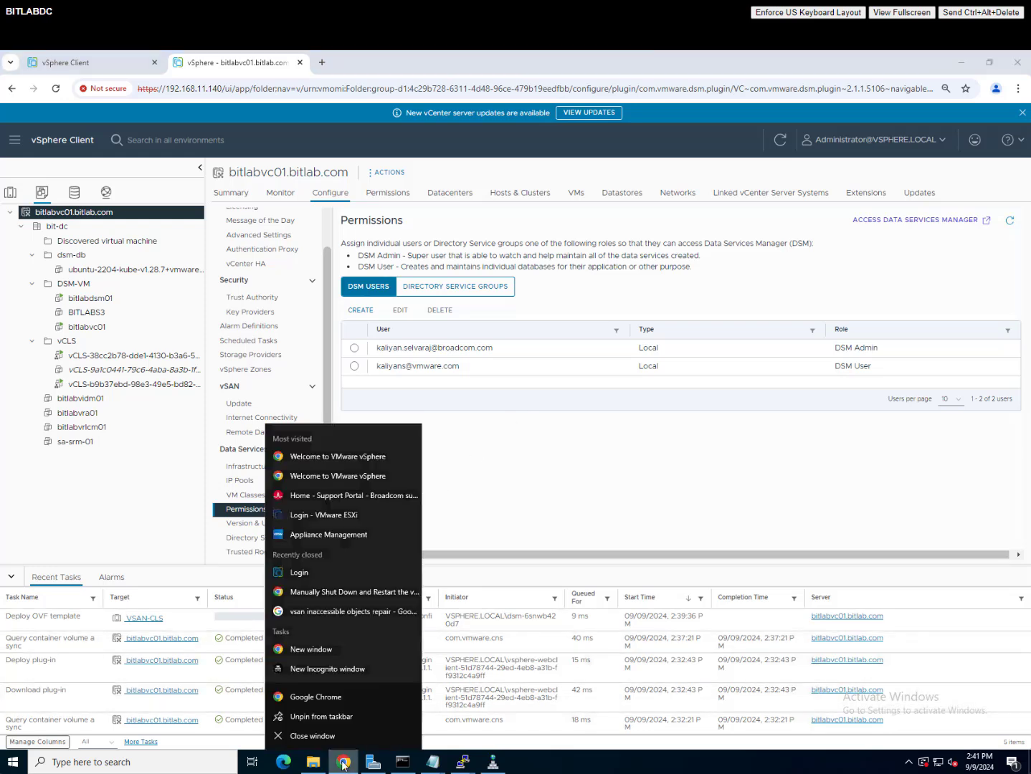
Step: Open the Data Services Manager console (192.168.11.144) in a private window, past the certificate warning
left_click(320, 669)
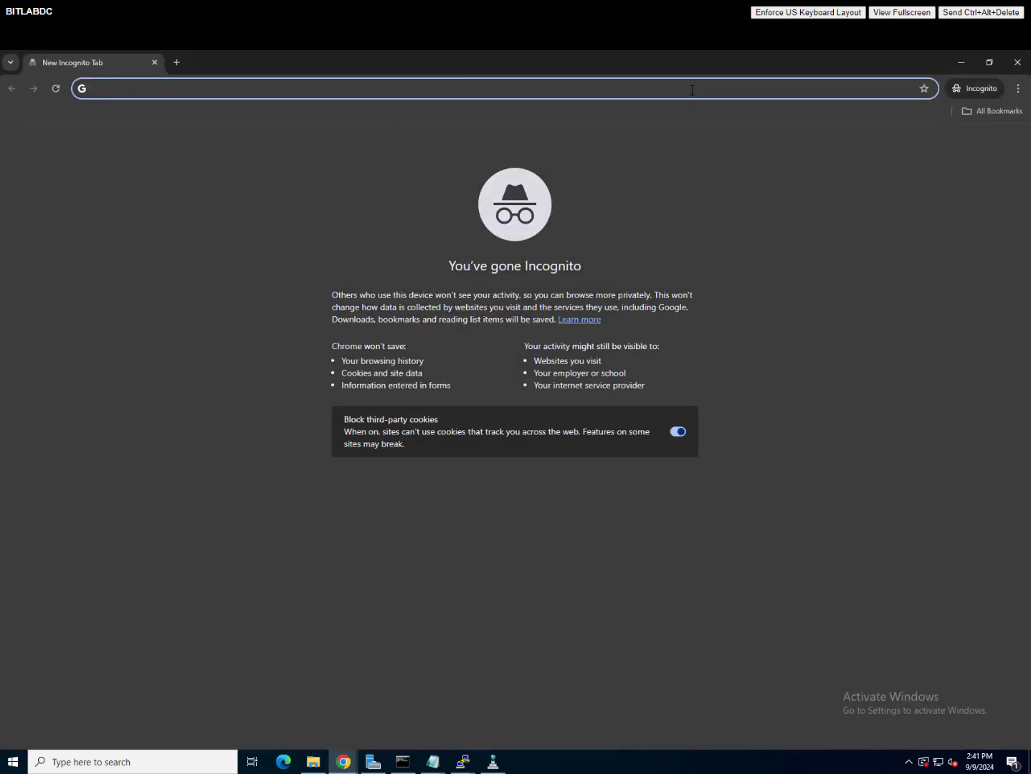
type("192.168.11.154:5480")
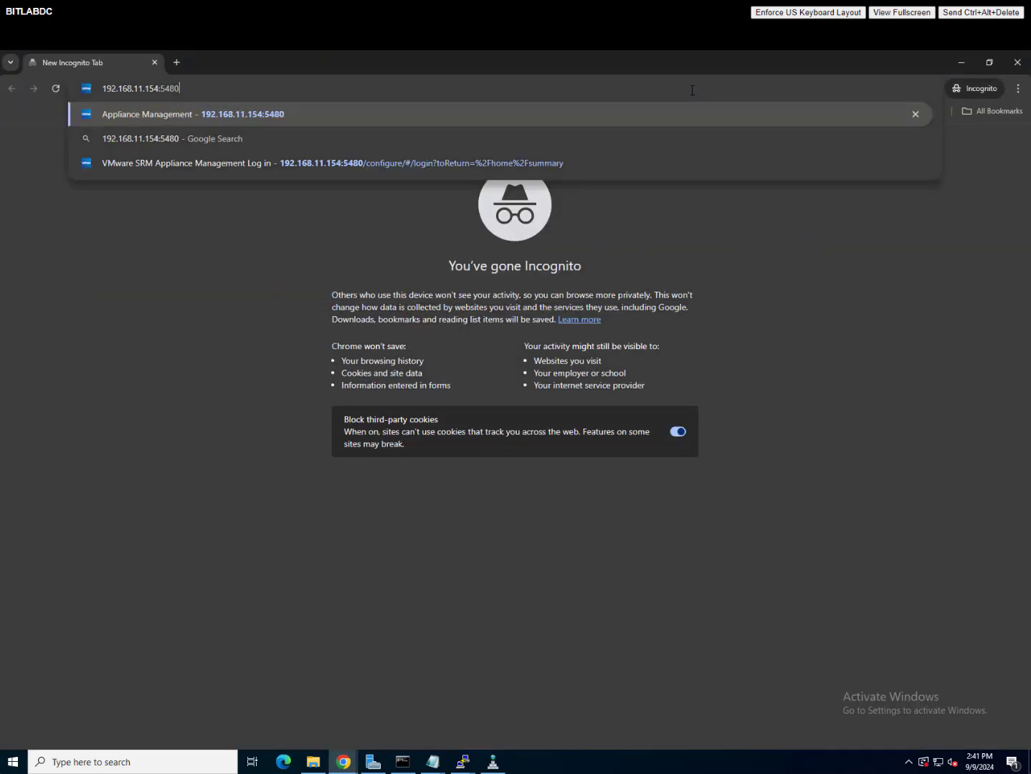
key("BackSpace")
key("BackSpace")
key("BackSpace")
key("BackSpace")
key("BackSpace")
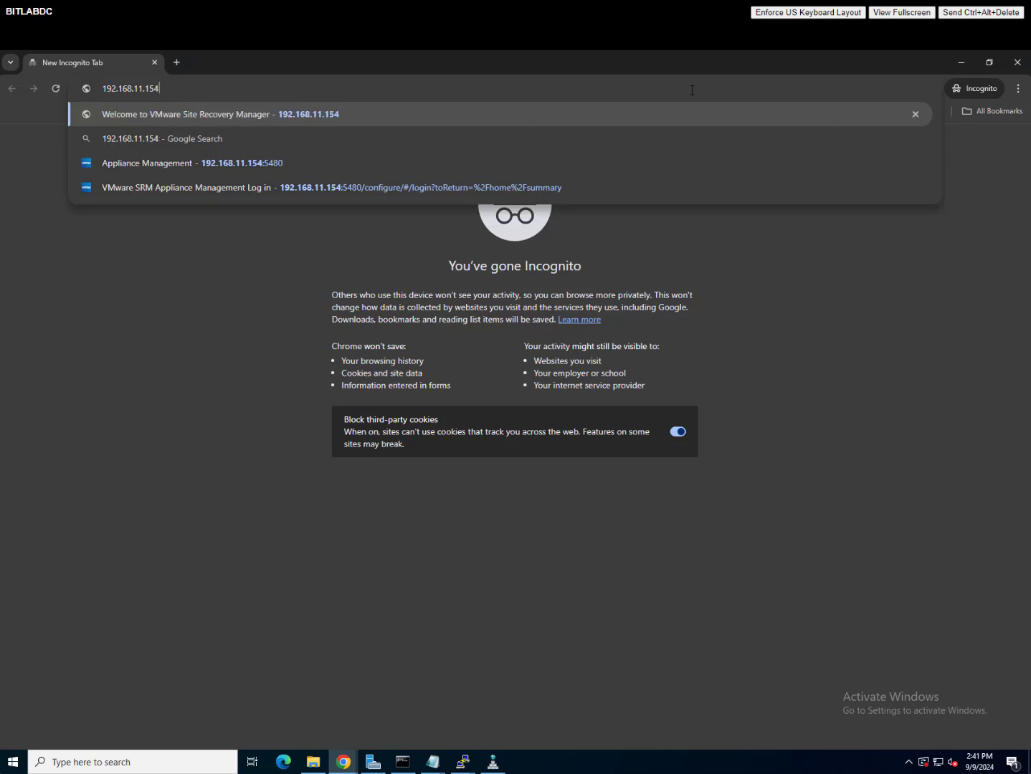
key("BackSpace")
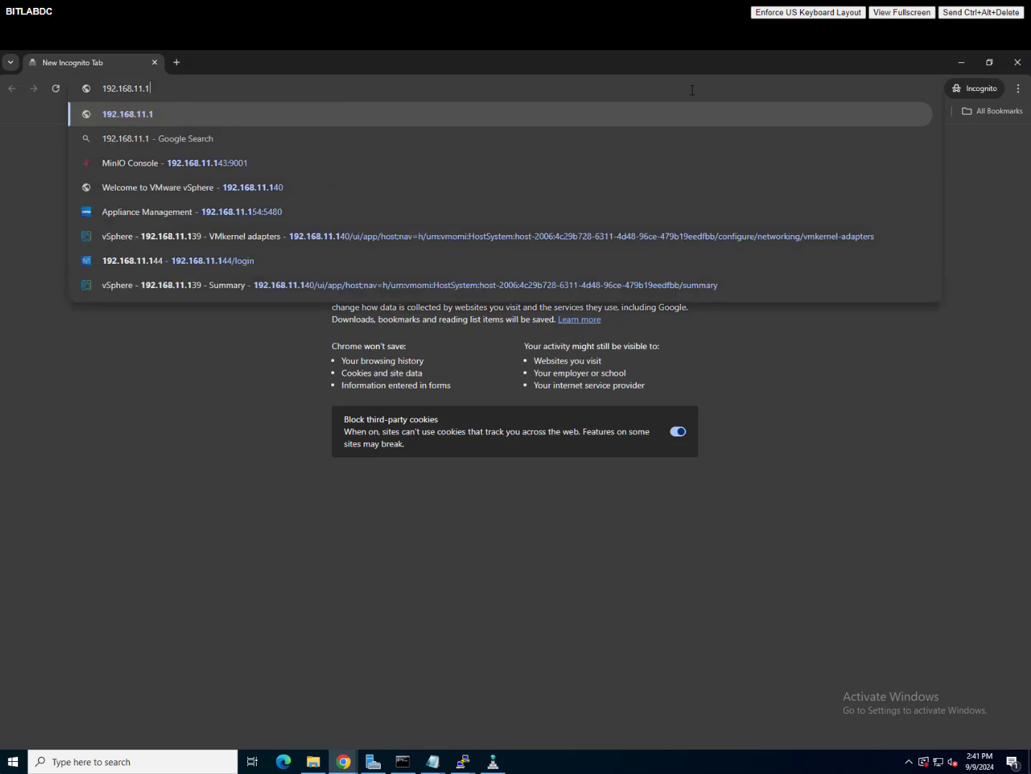
type("44")
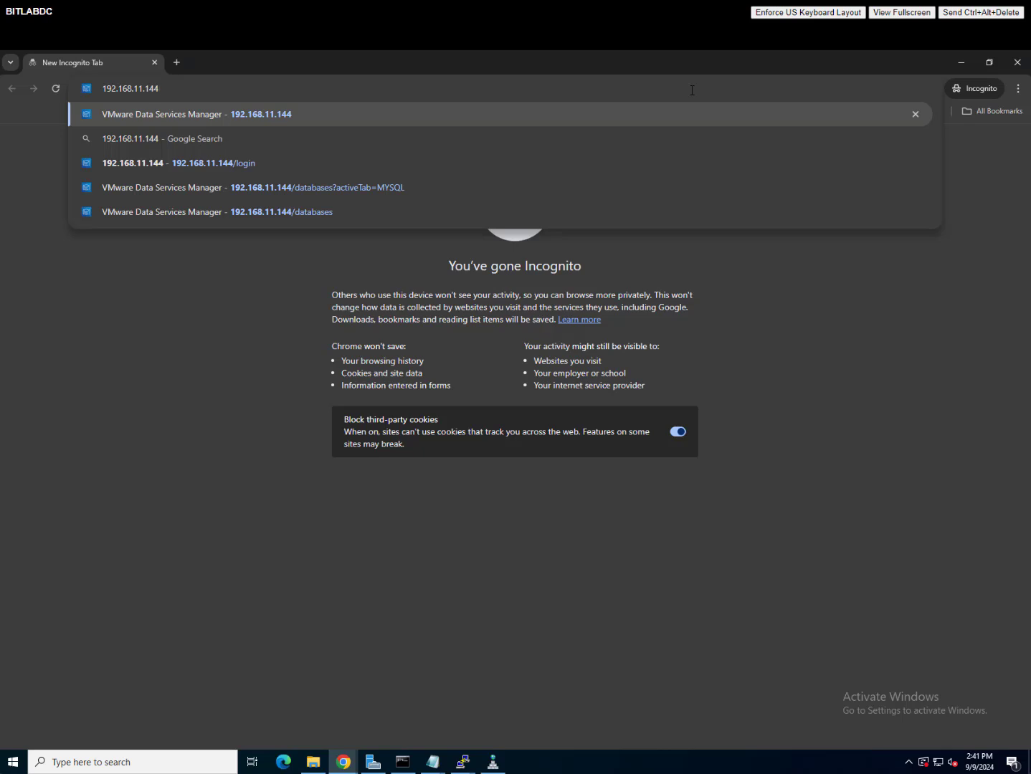
key("Return")
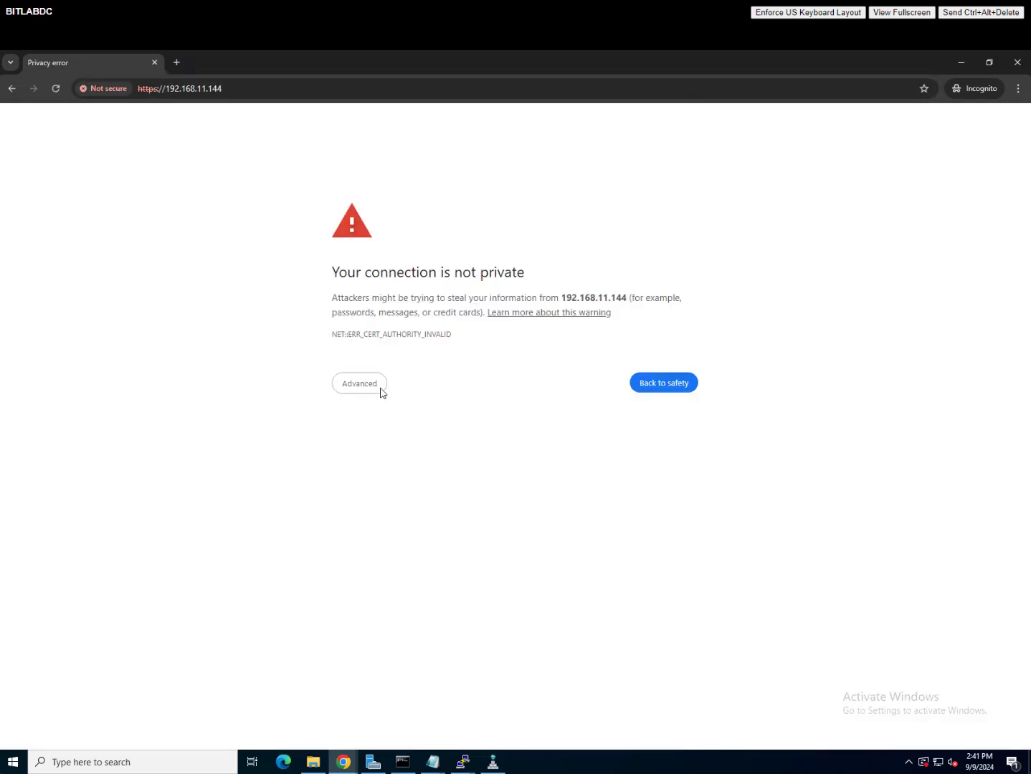
left_click(373, 391)
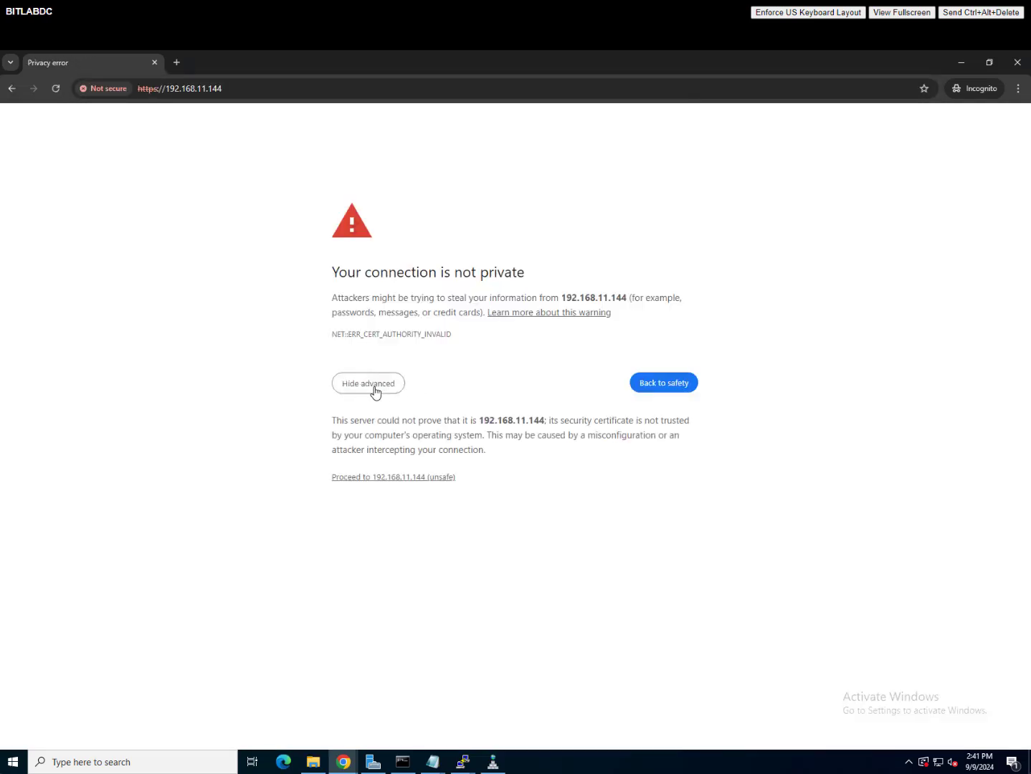
left_click(427, 485)
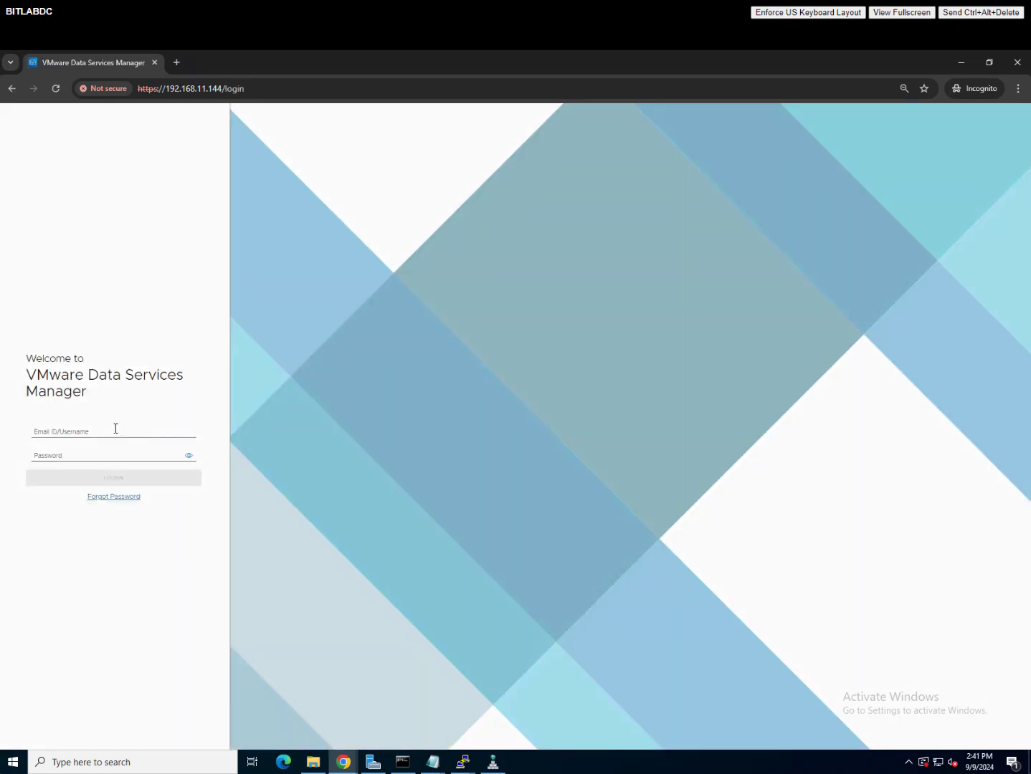
Step: Log in with the saved directory admin e-mail and its password
left_click(116, 429)
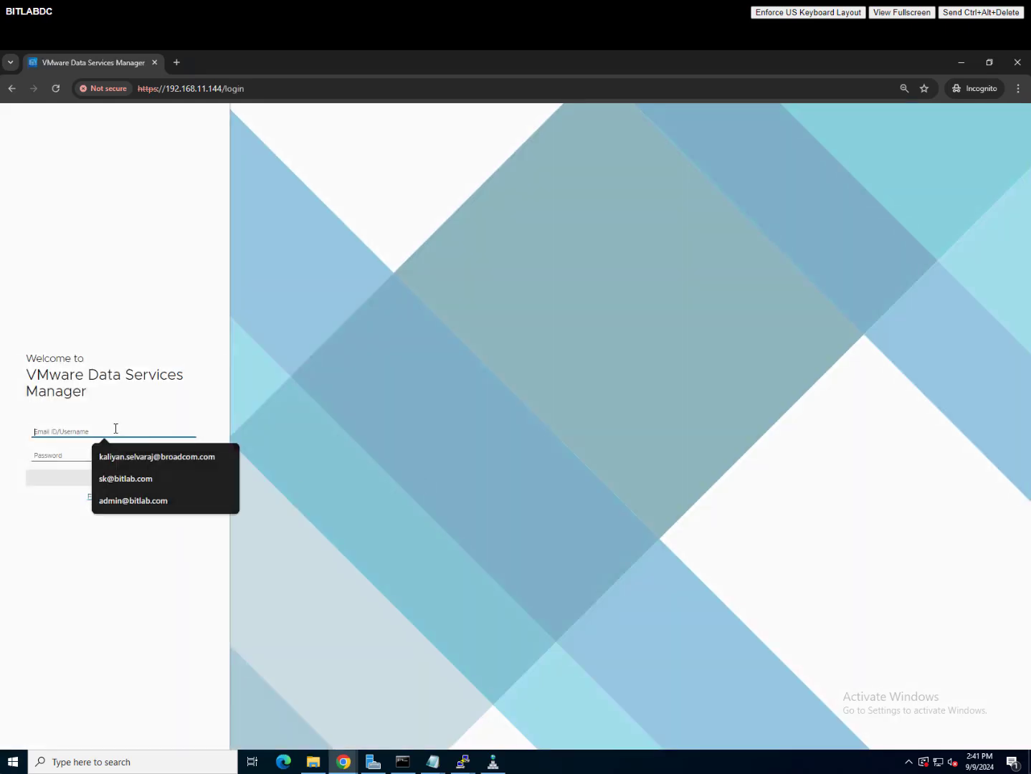
left_click(133, 501)
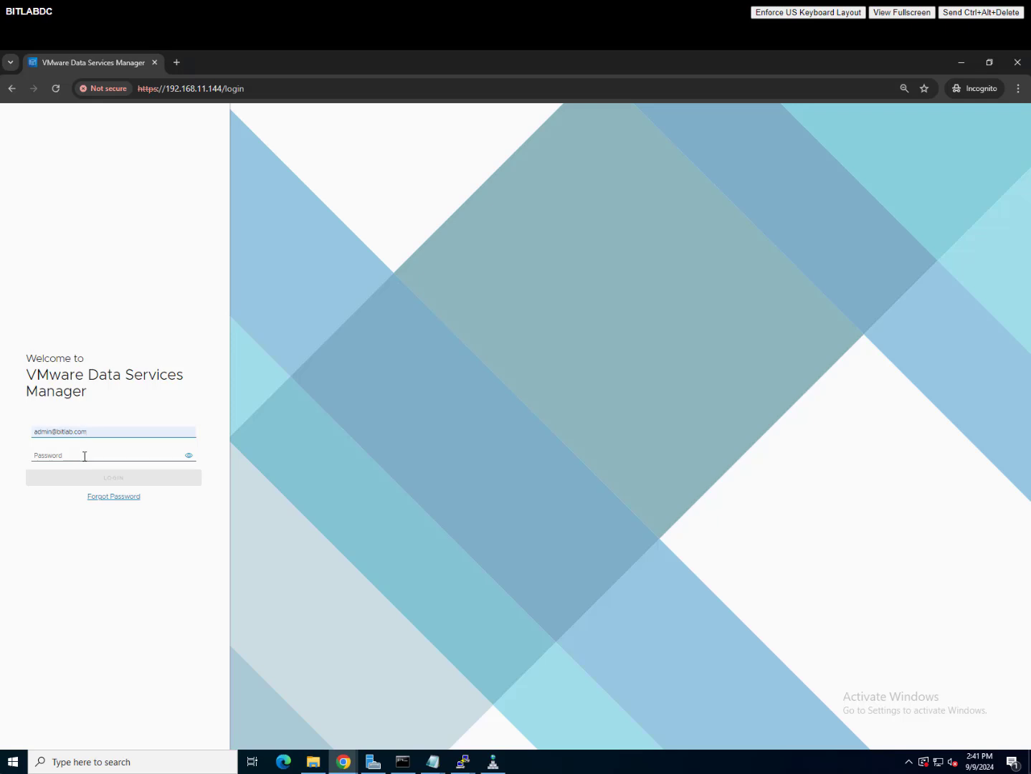
left_click(85, 456)
type("•")
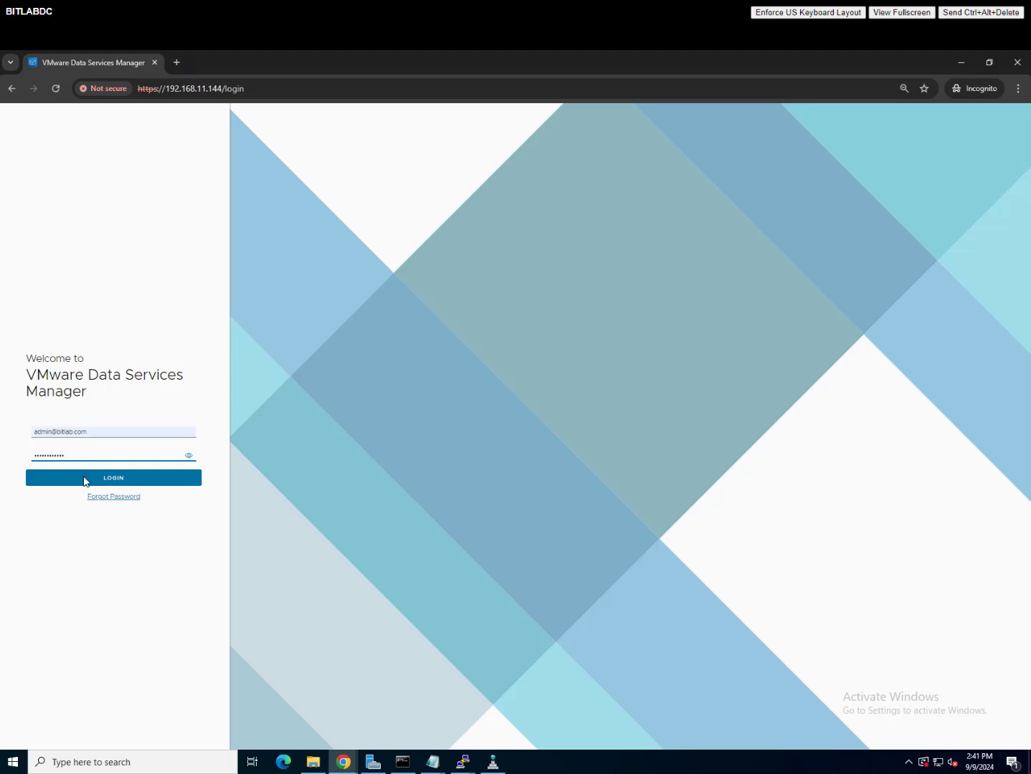
left_click(84, 482)
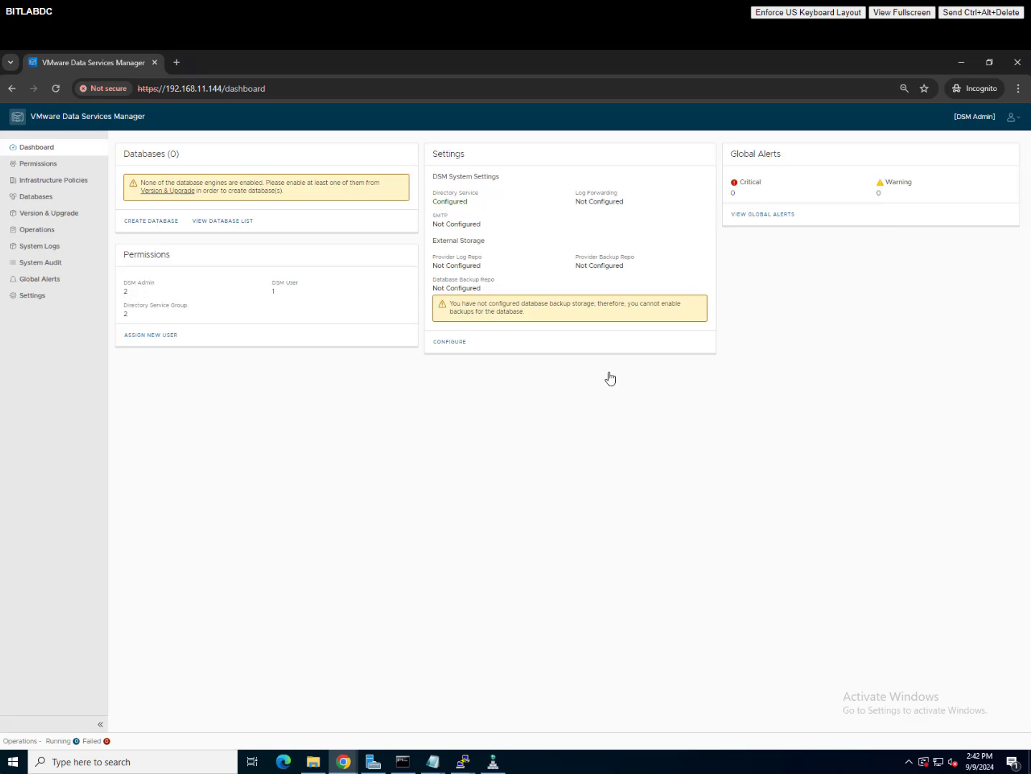
Step: Refresh the DSM permissions and inspect the directory admin's new LDAP DSM Admin entry
left_click(961, 63)
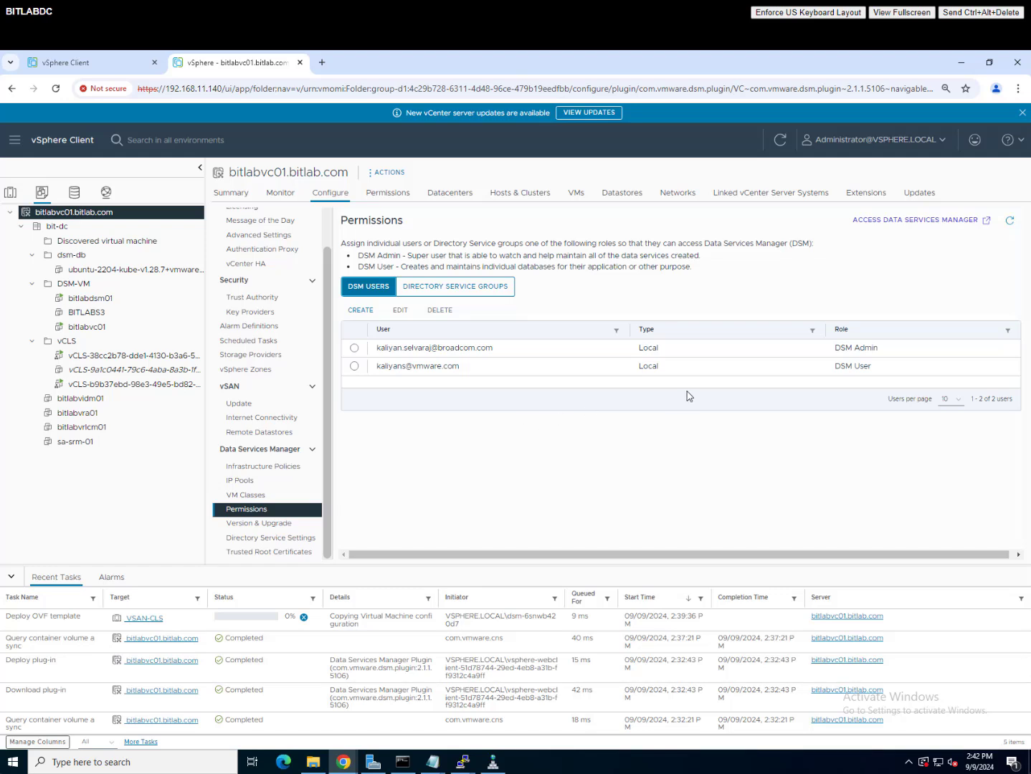
left_click(1012, 221)
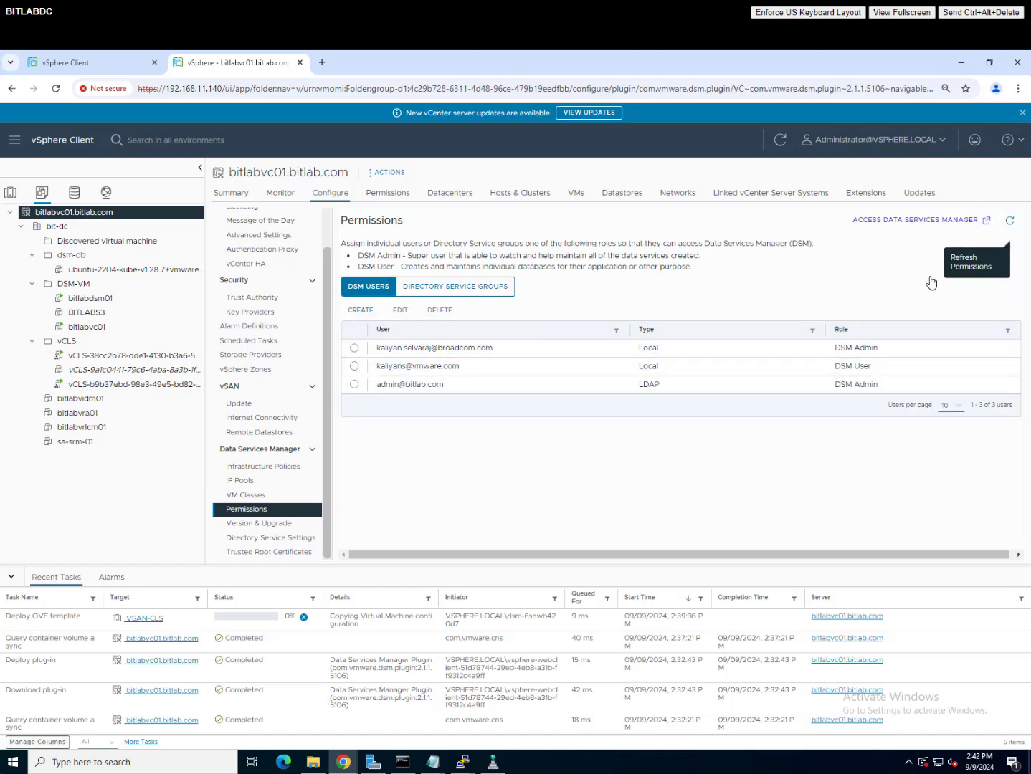
left_click(355, 385)
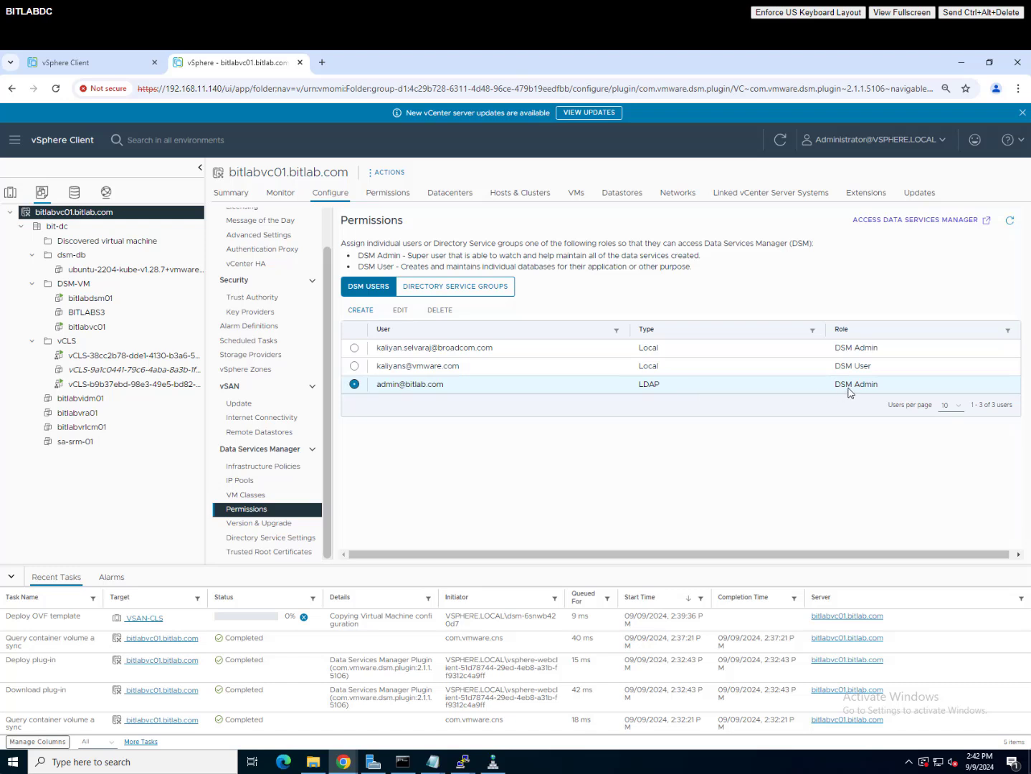
double_click(687, 385)
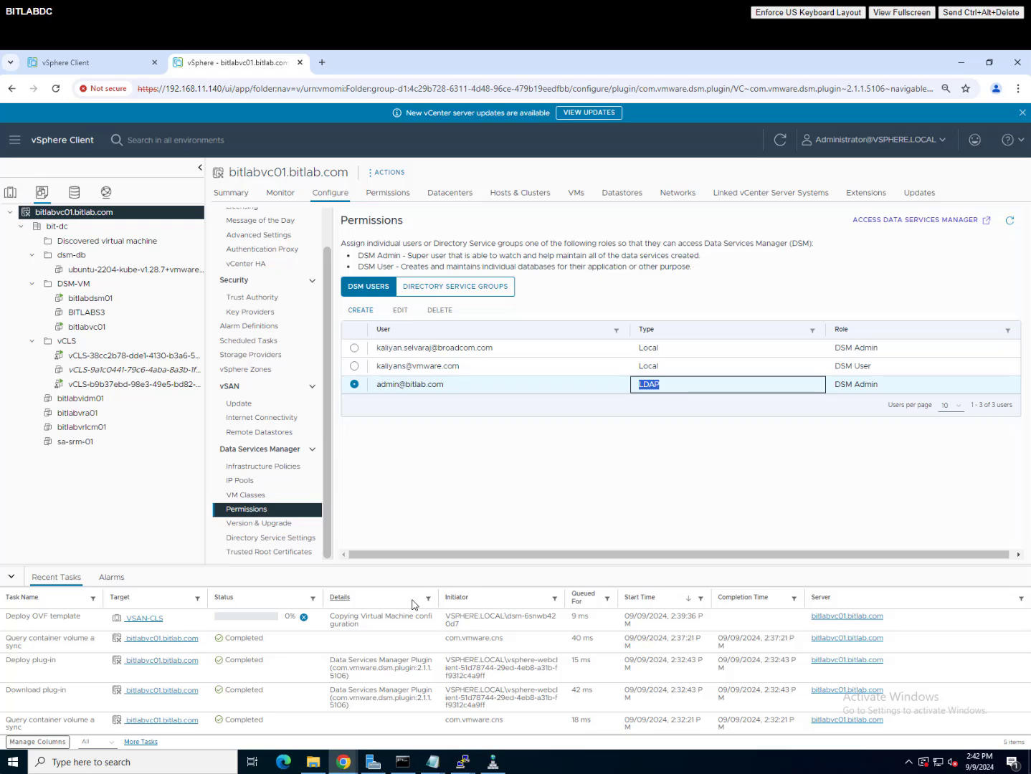
Step: Launch Active Directory Users and Computers and open the dsmusergp group's properties
left_click(373, 762)
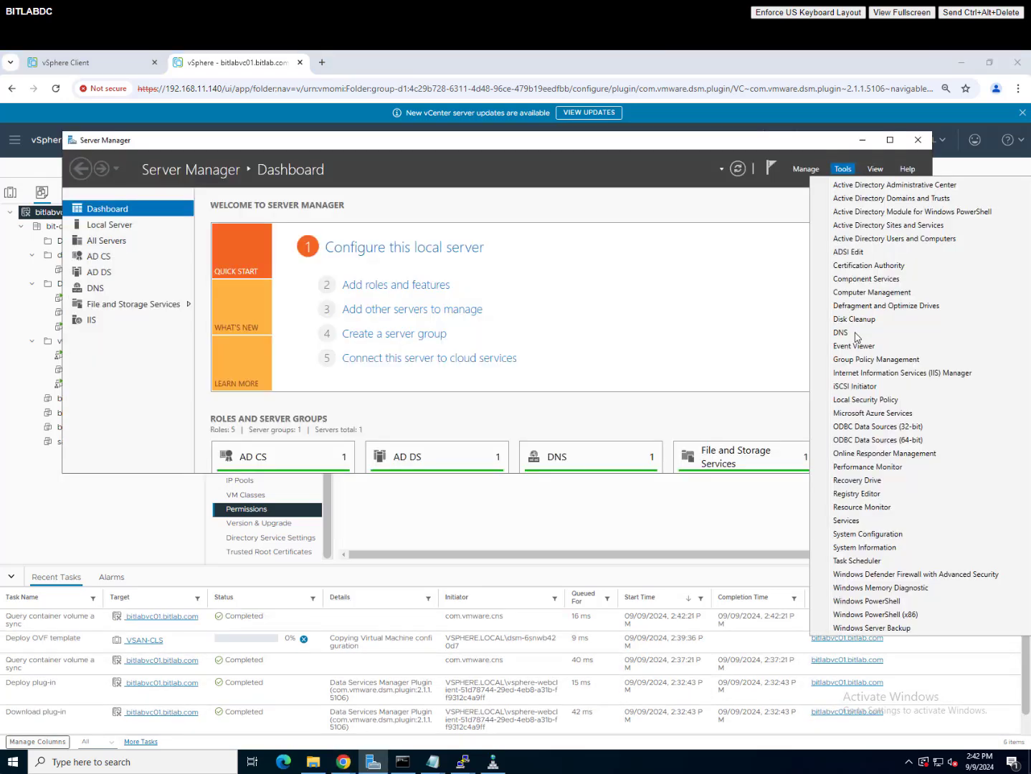
left_click(75, 403)
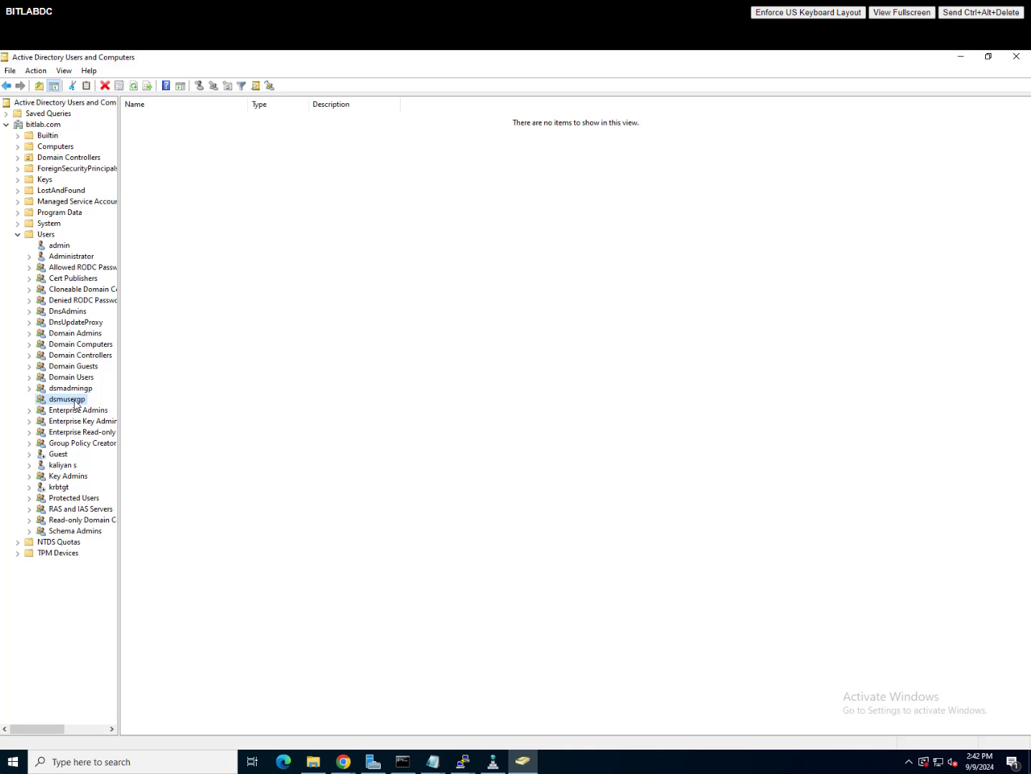
right_click(75, 403)
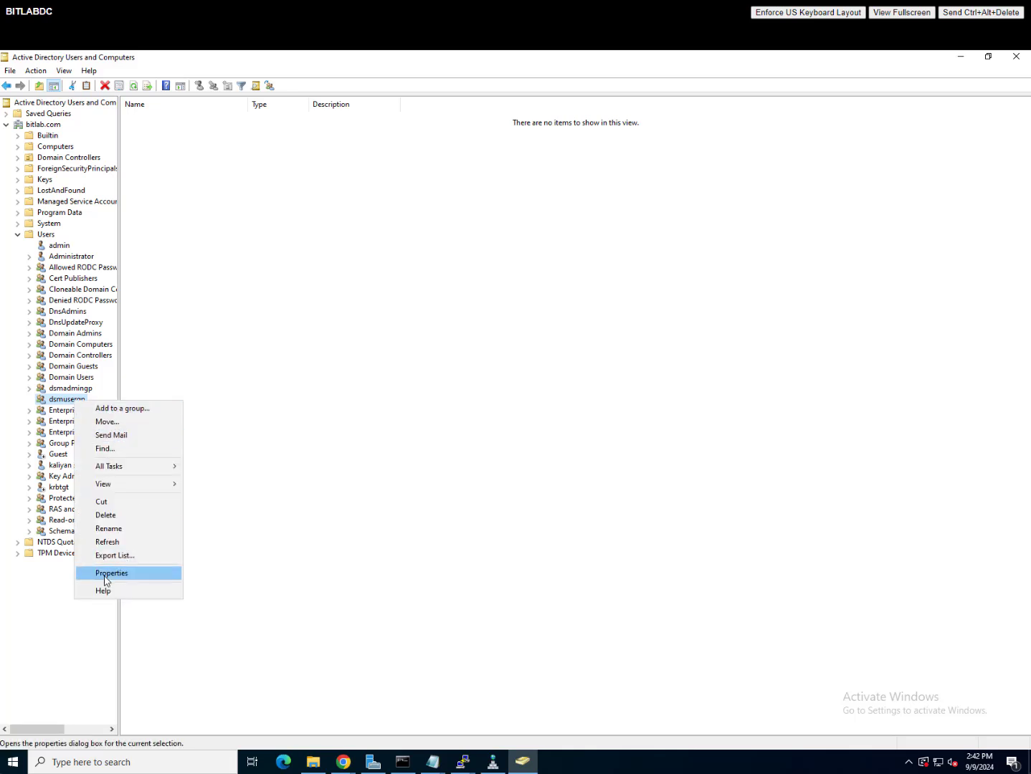
left_click(108, 573)
Step: Check dsmusergp's members, select its single domain user, and minimize the console
left_click(474, 294)
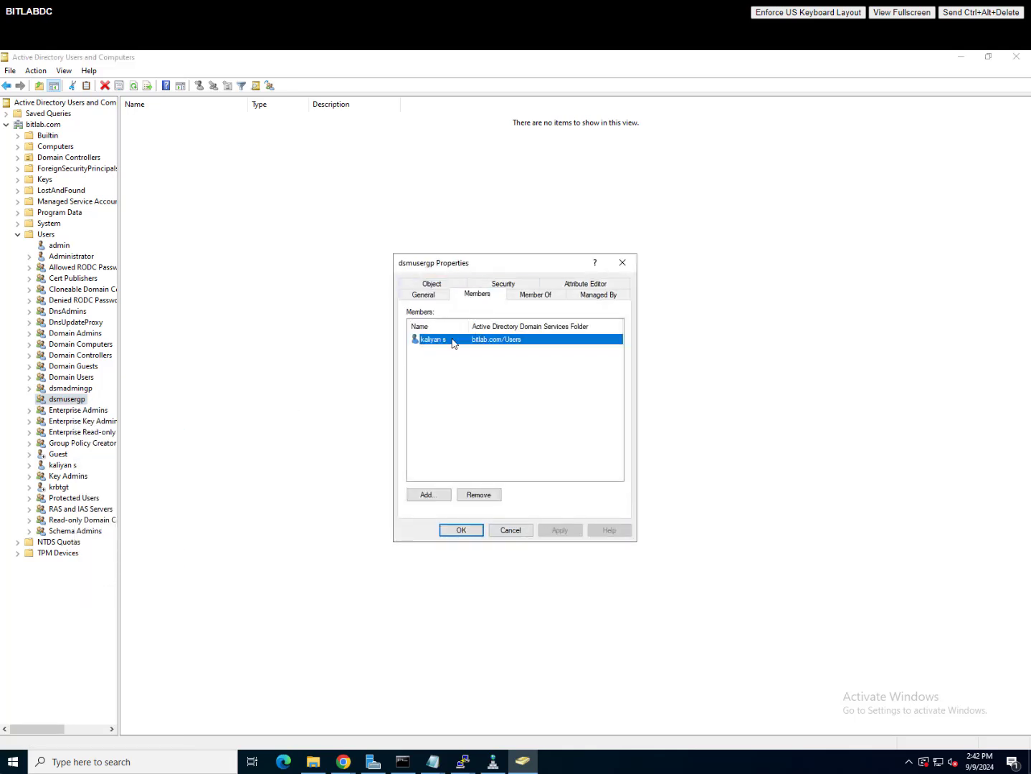
left_click(517, 534)
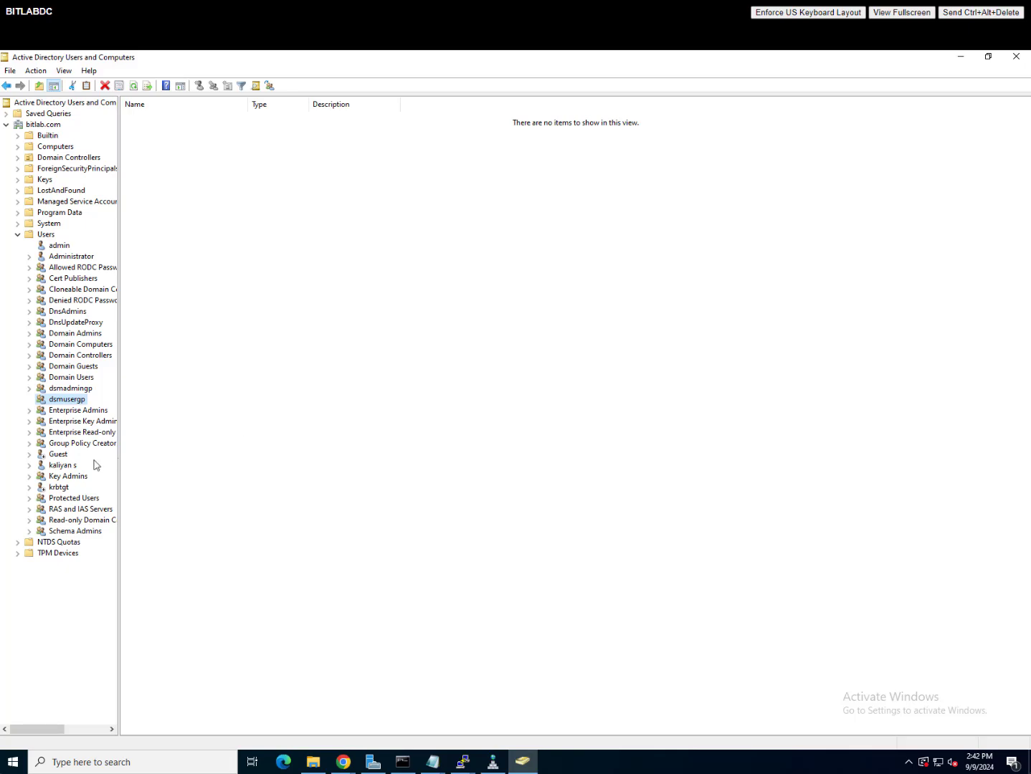
left_click(71, 467)
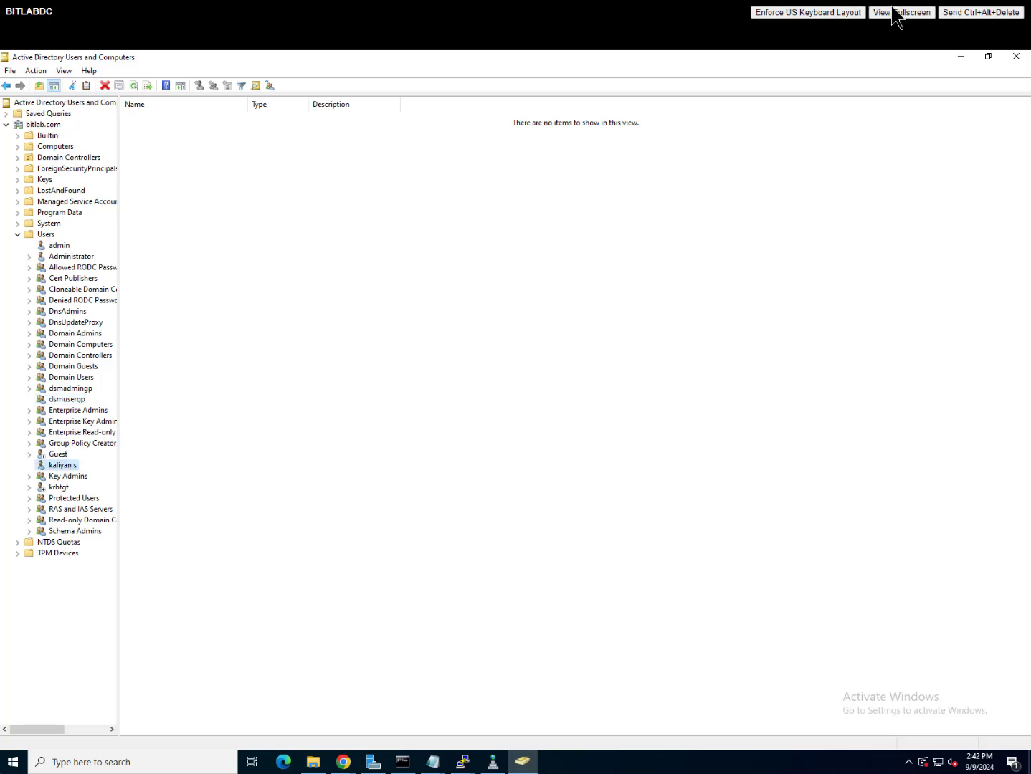
left_click(961, 58)
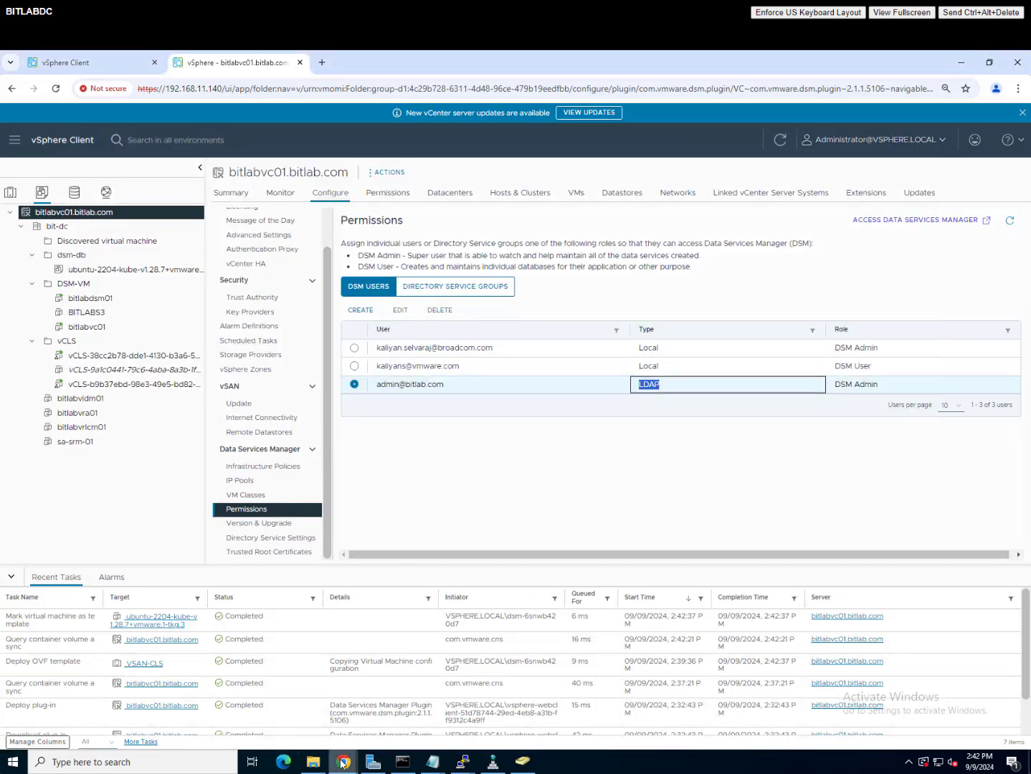
Step: Bring Data Services Manager forward and log out of the admin account
mouse_move(343, 763)
left_click(380, 725)
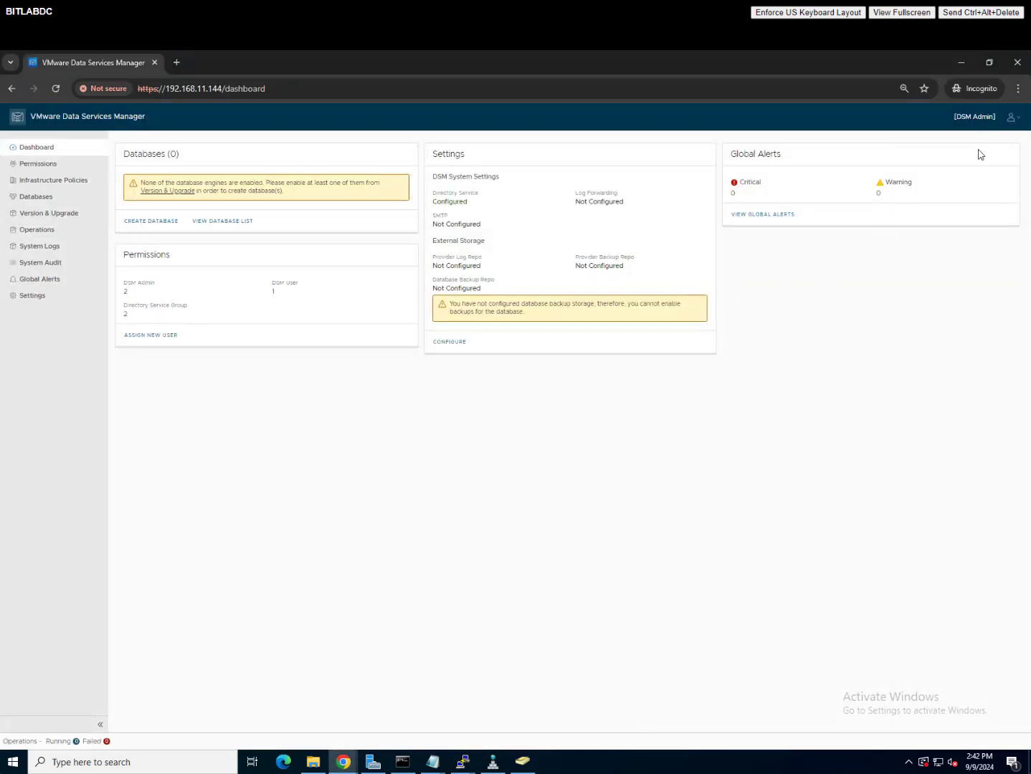
left_click(1011, 116)
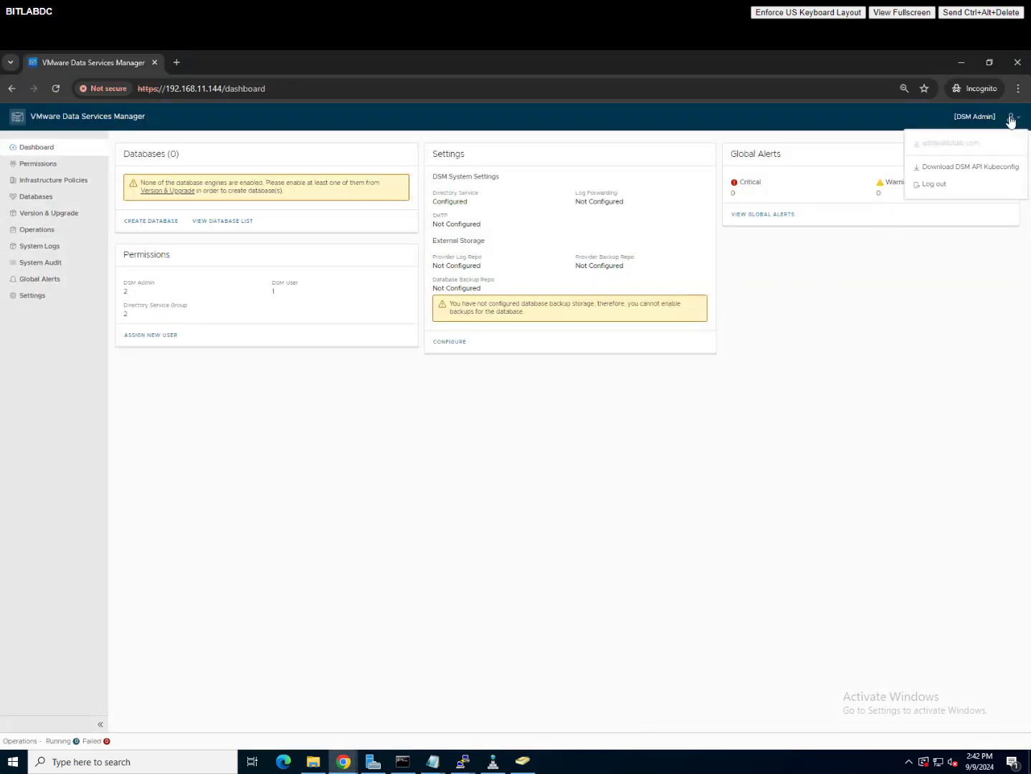
left_click(935, 186)
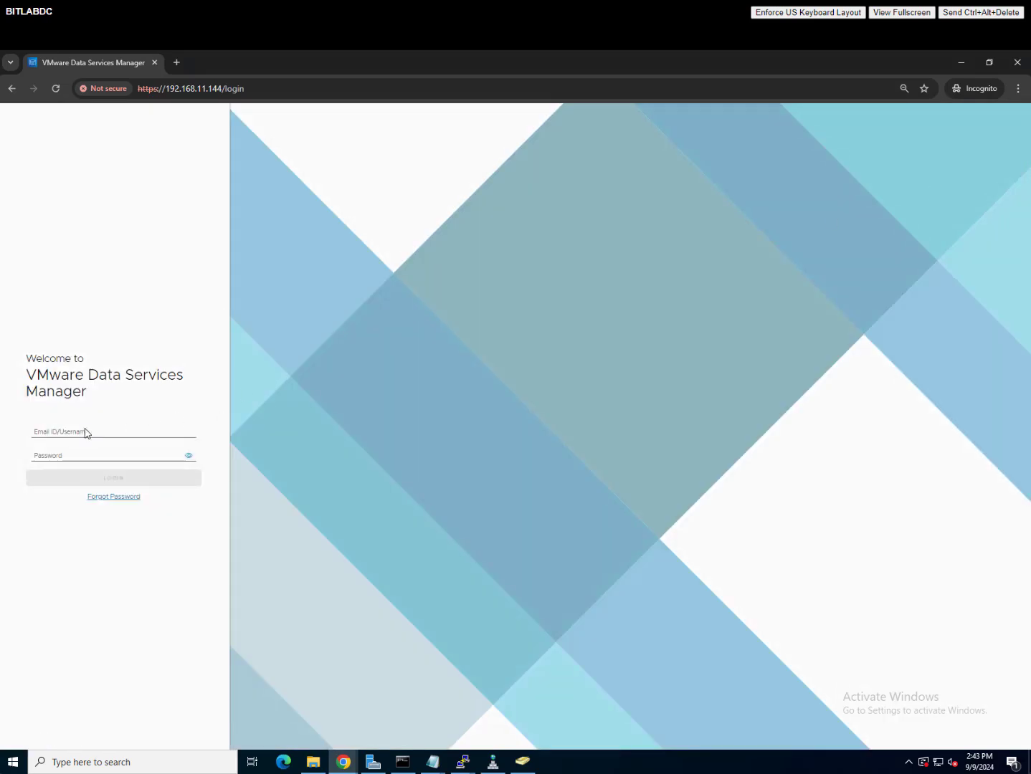
Step: Sign in to DSM with the domain user's e-mail and password
left_click(84, 430)
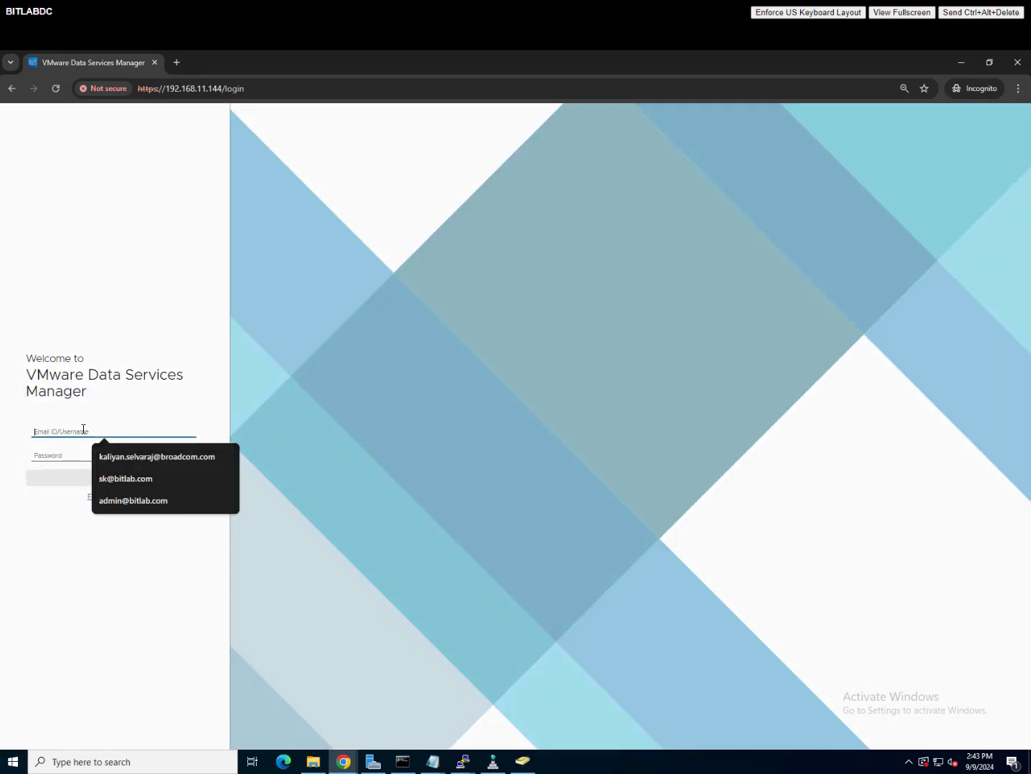
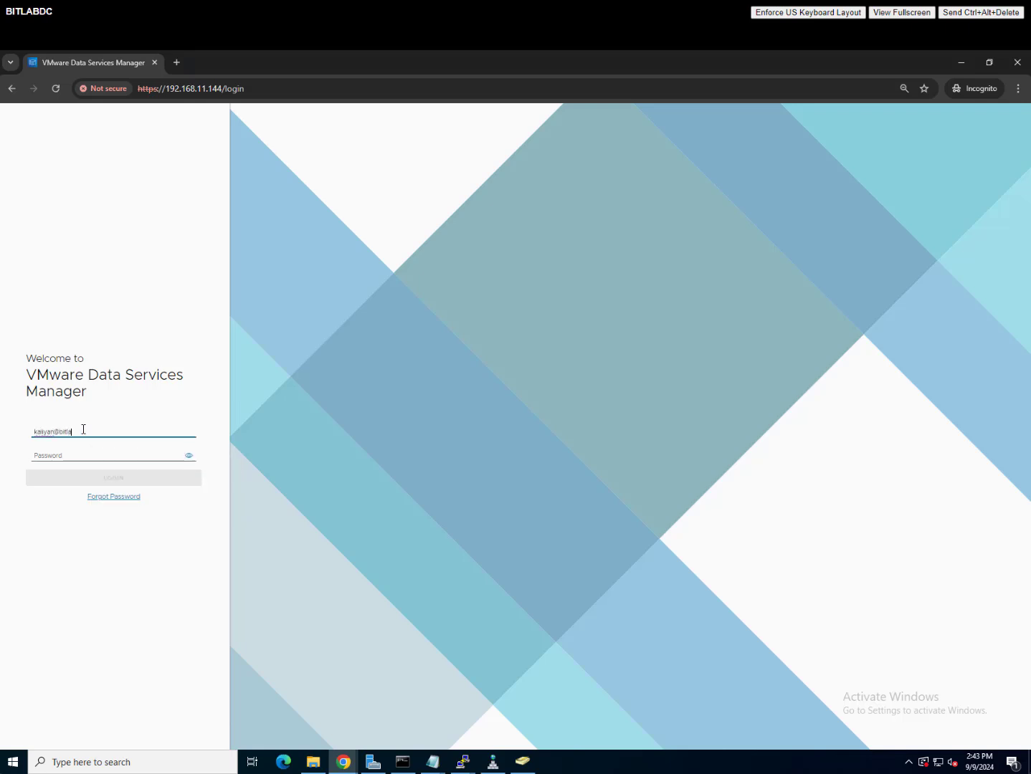
key("Tab")
type("••")
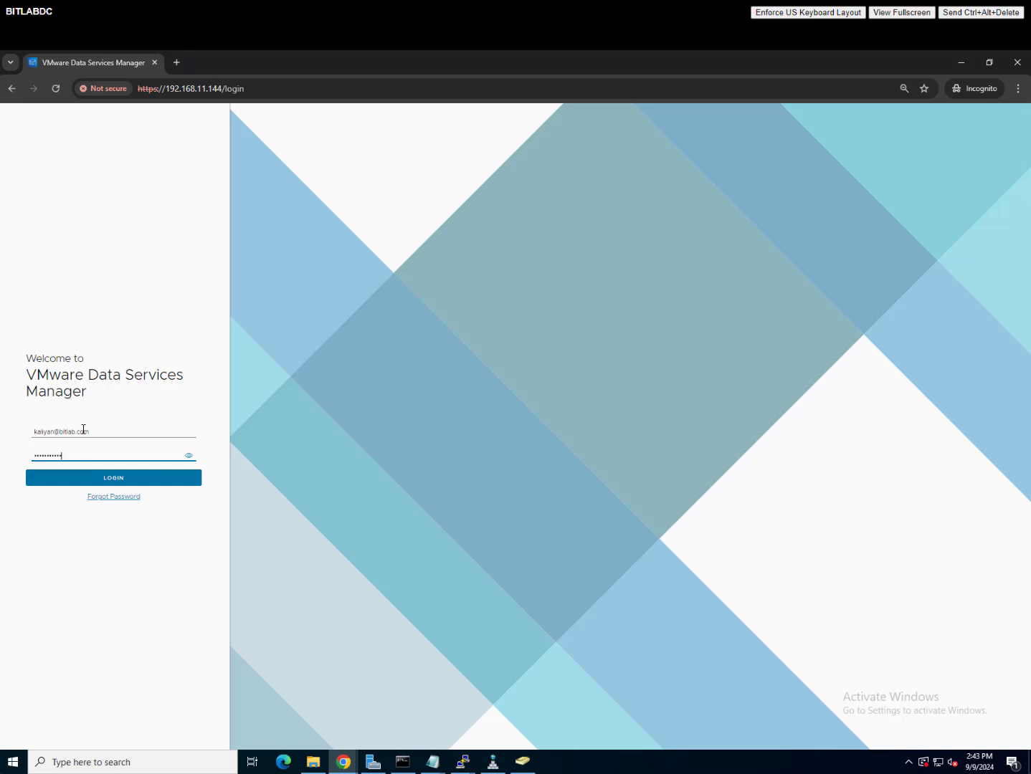
left_click(95, 478)
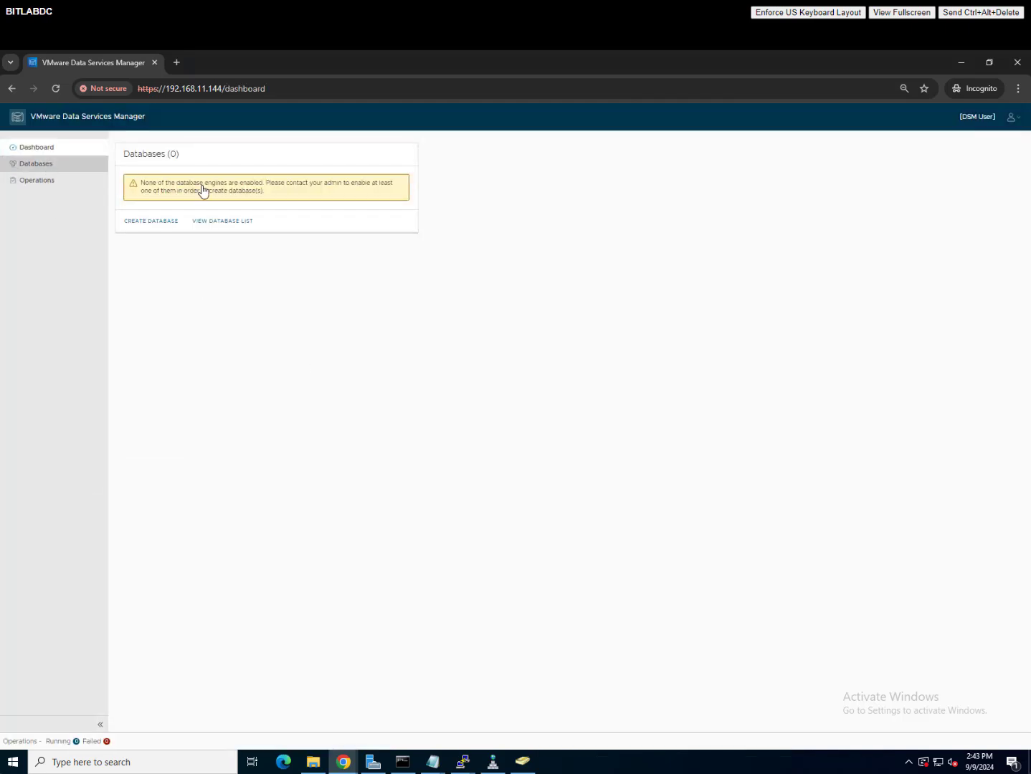
Step: Confirm the signed-in DSM User account, then minimize the DSM window
left_click(1021, 123)
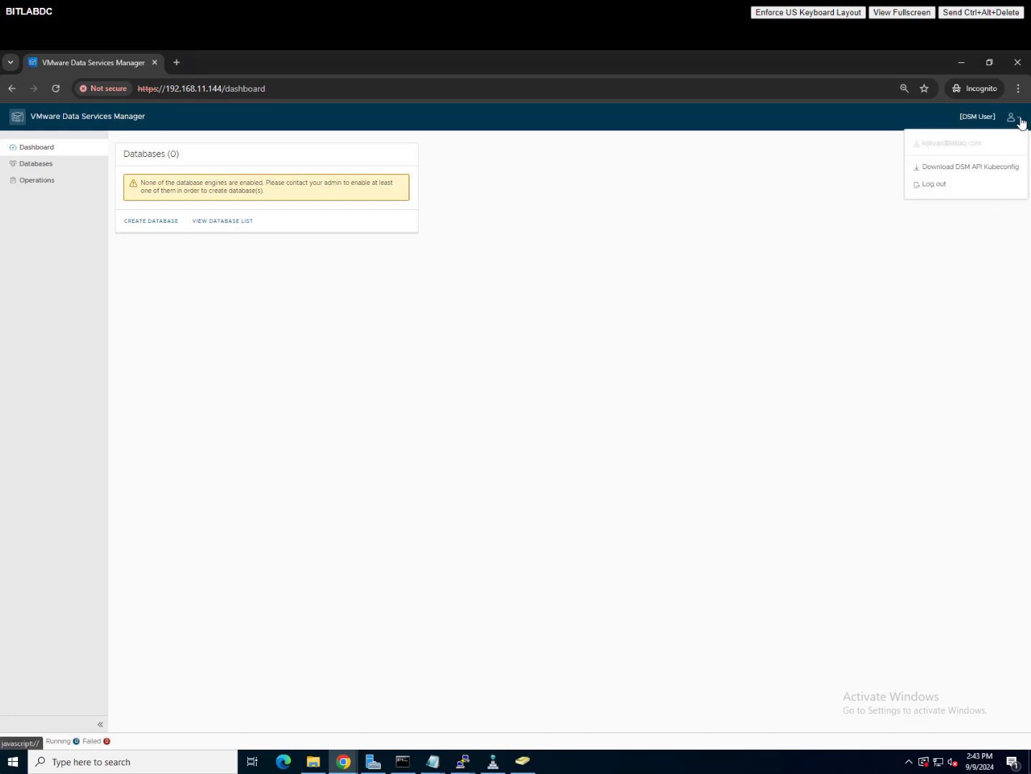
left_click(367, 186)
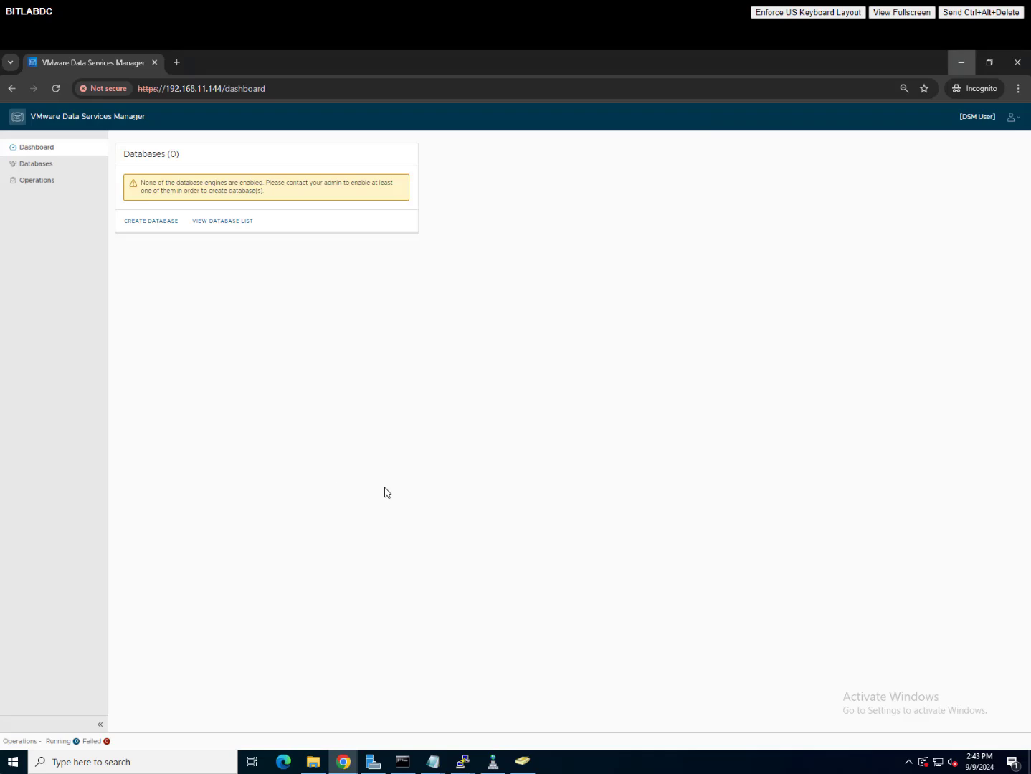
left_click(961, 63)
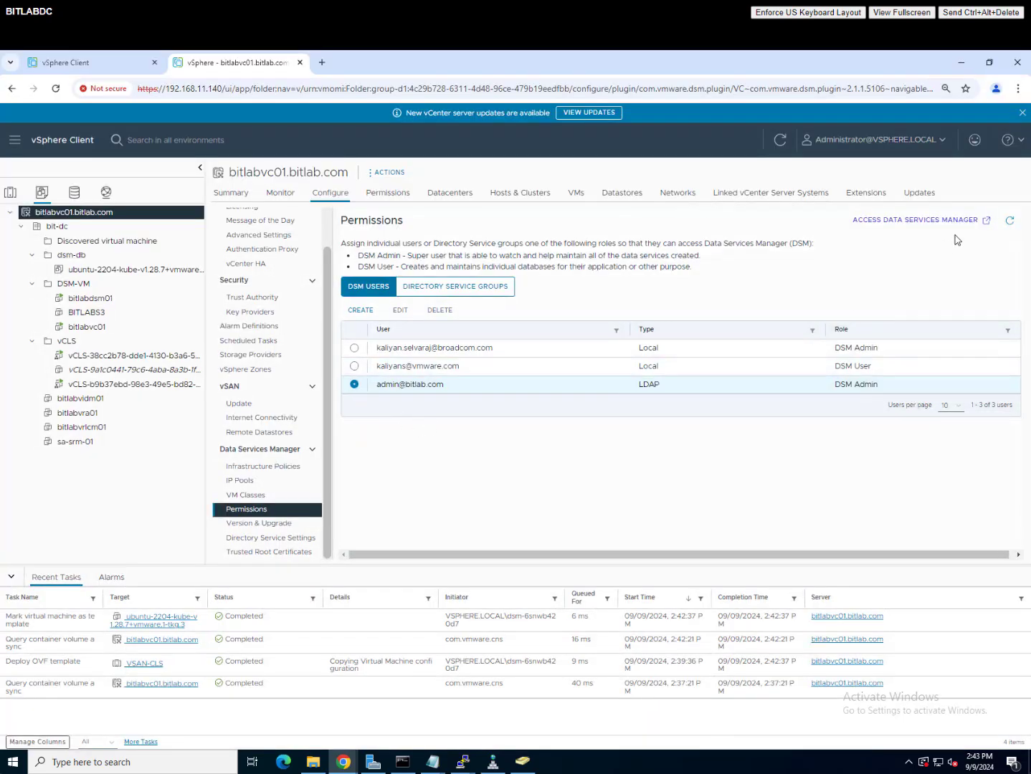
Step: Refresh permissions, confirm the domain user's LDAP DSM User role, and launch Data Services Manager
left_click(1010, 220)
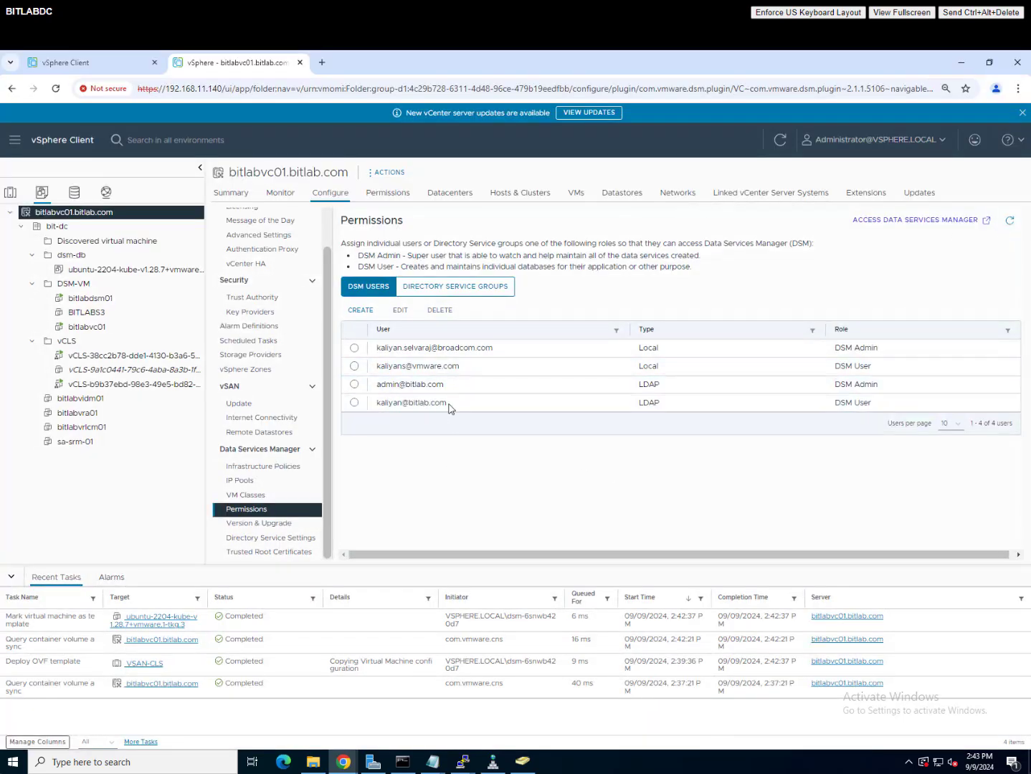
left_click(844, 403)
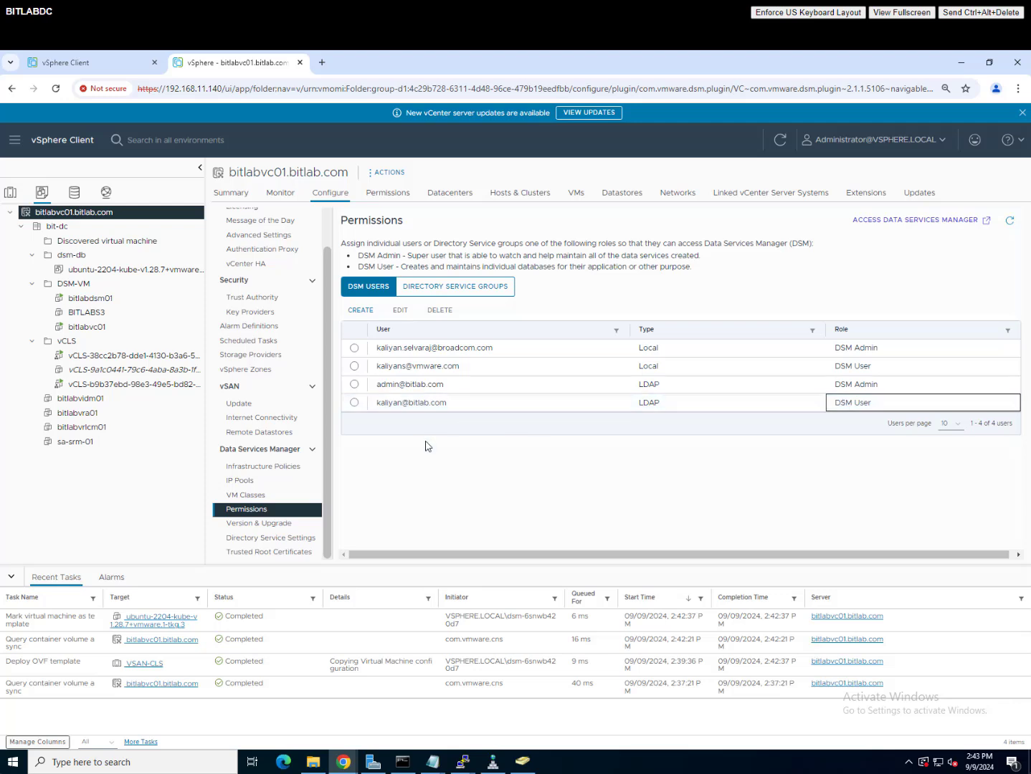
left_click(929, 221)
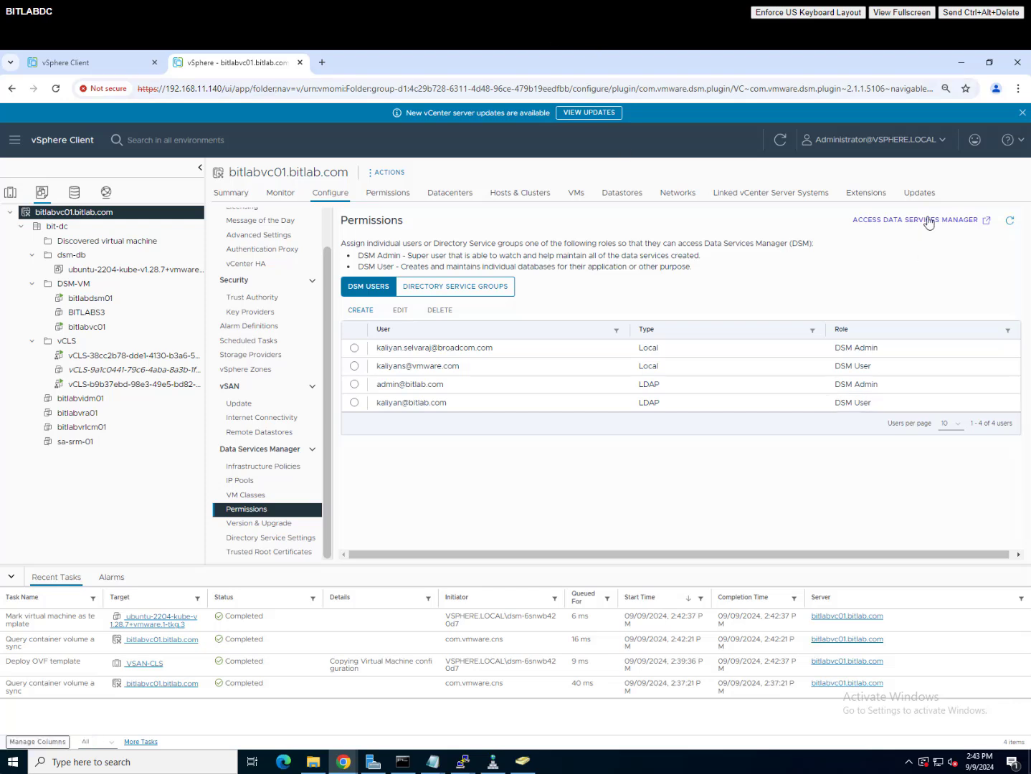
Step: Get past the certificate warning and log in with the saved admin e-mail and password
left_click(361, 442)
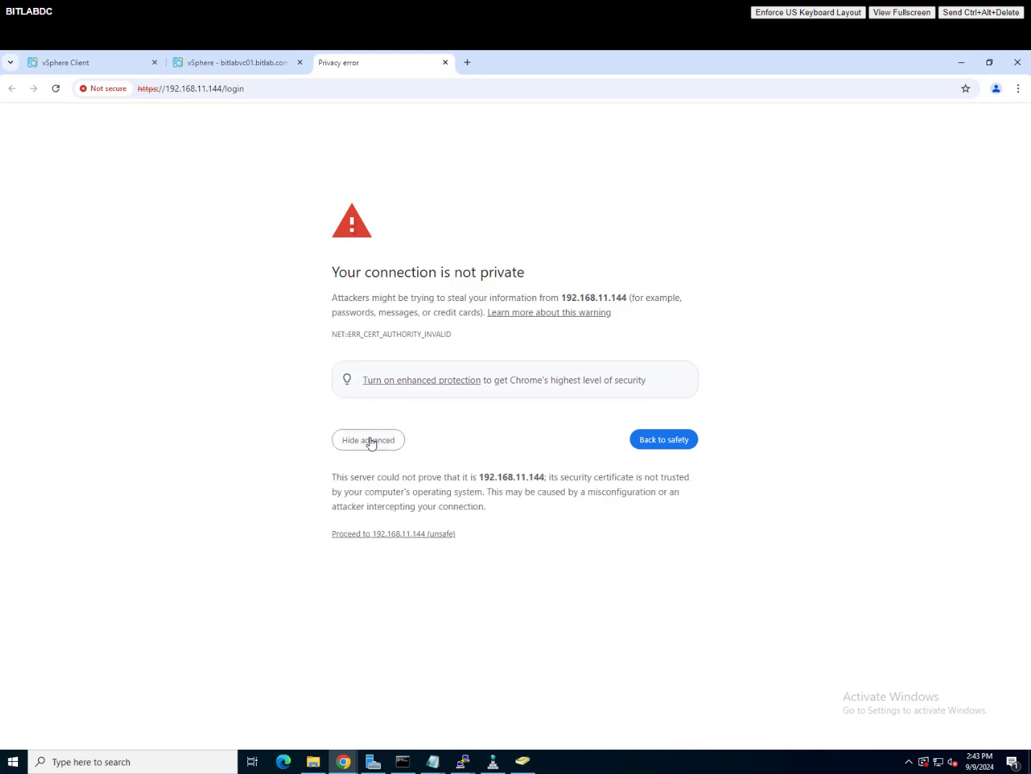
left_click(420, 535)
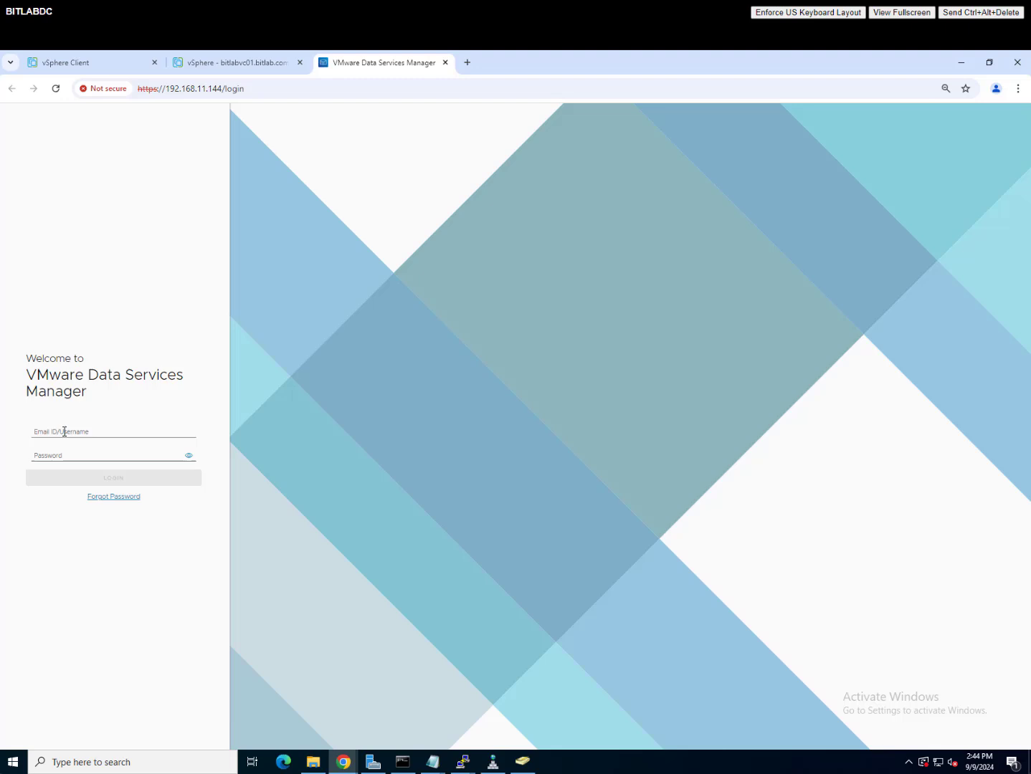
left_click(64, 432)
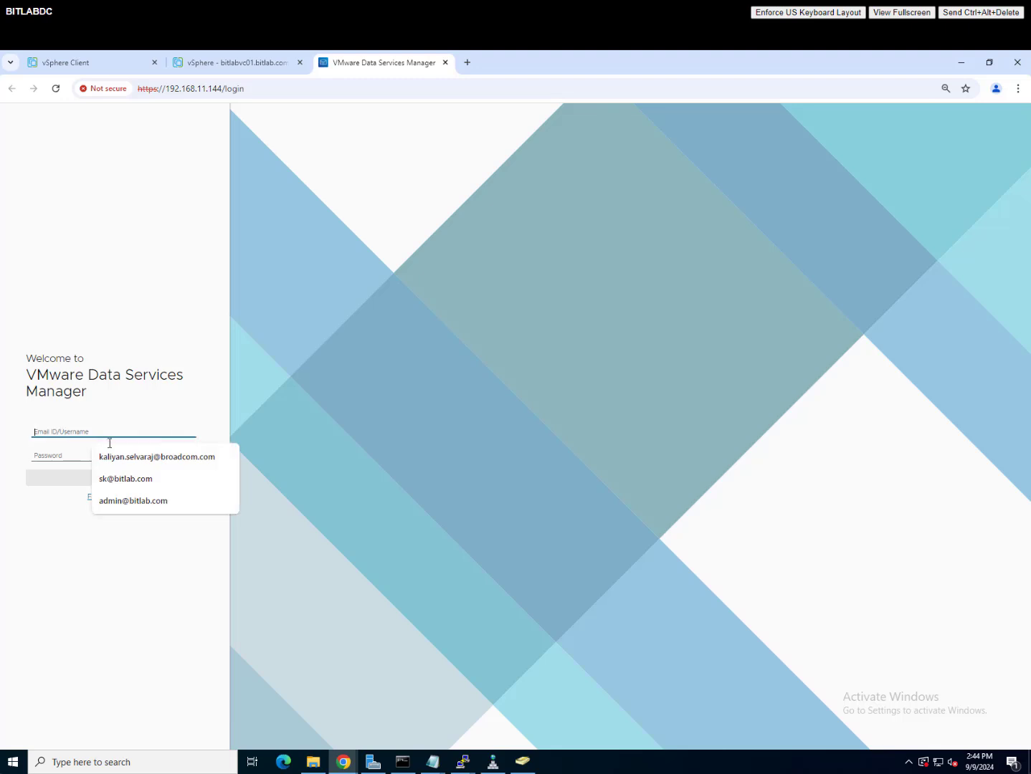
left_click(130, 457)
left_click(65, 459)
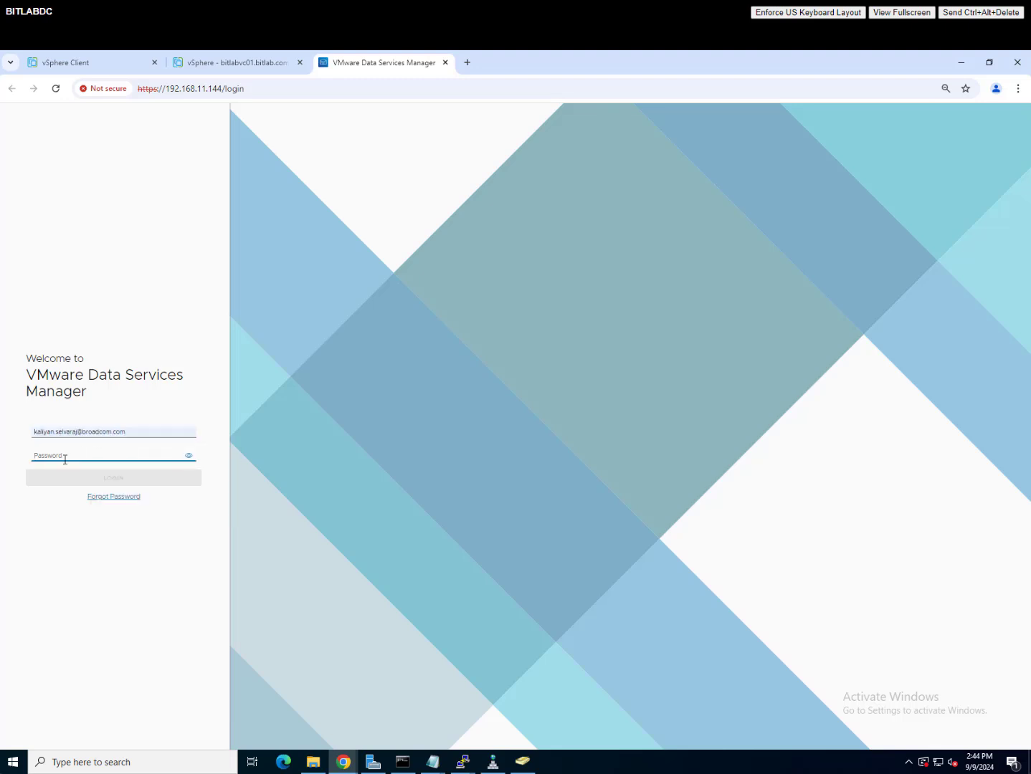
type("•")
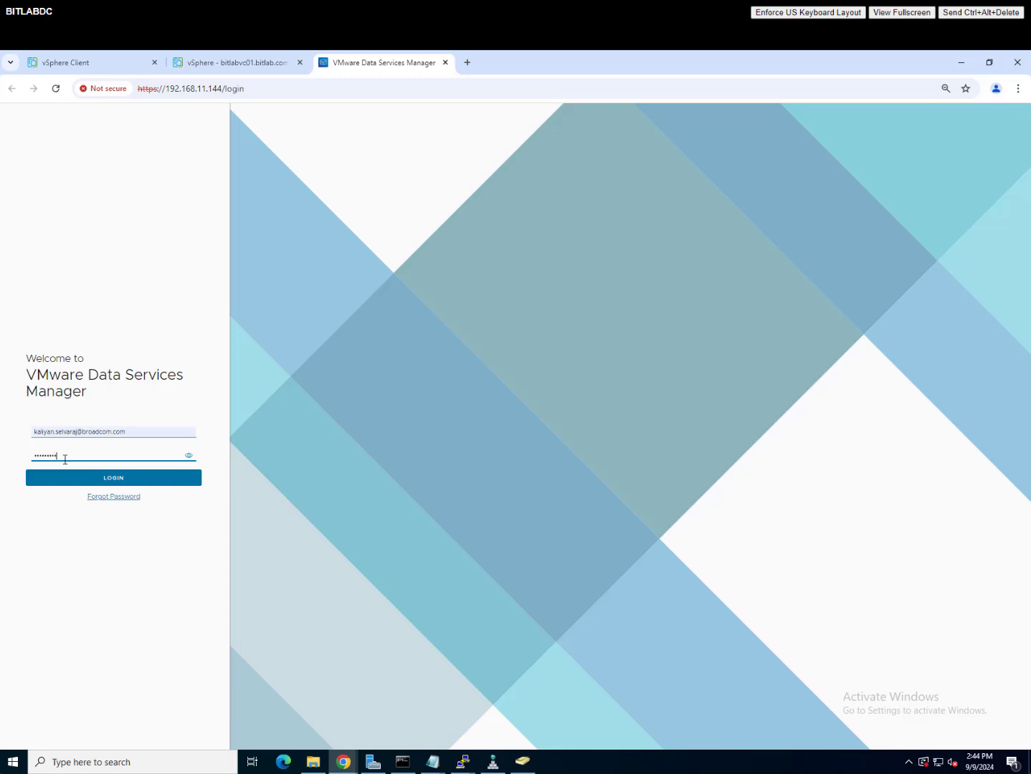
key("Return")
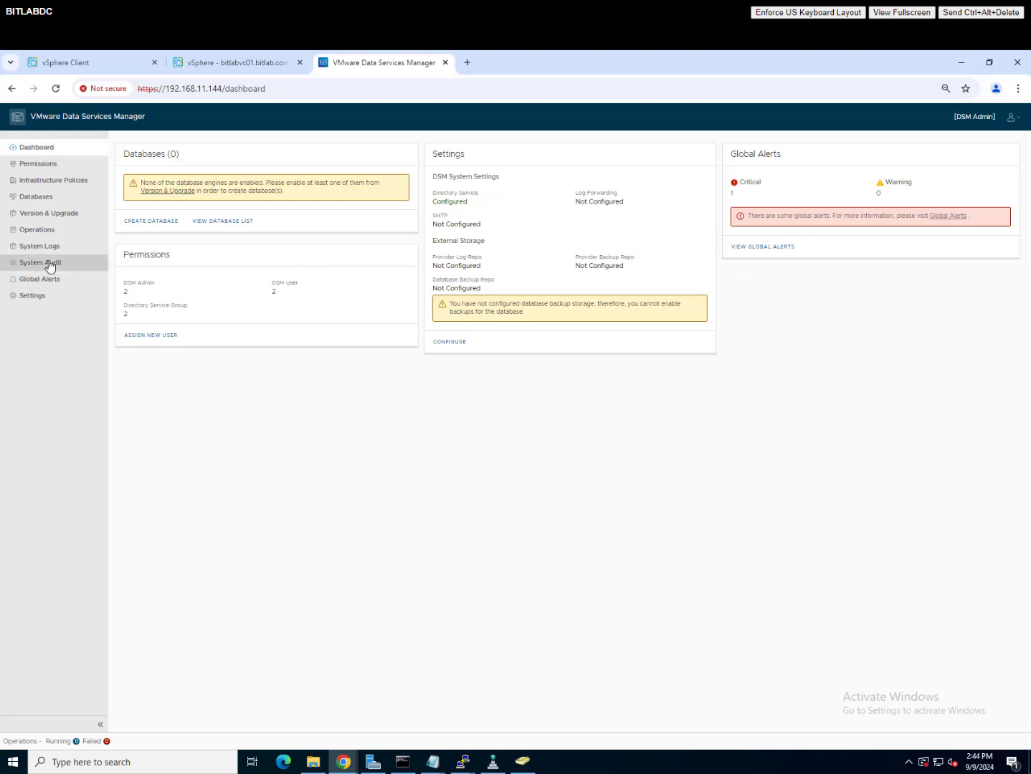
Step: Review the Storage, SMTP, Directory Service and Trusted Root Certificates settings
left_click(33, 296)
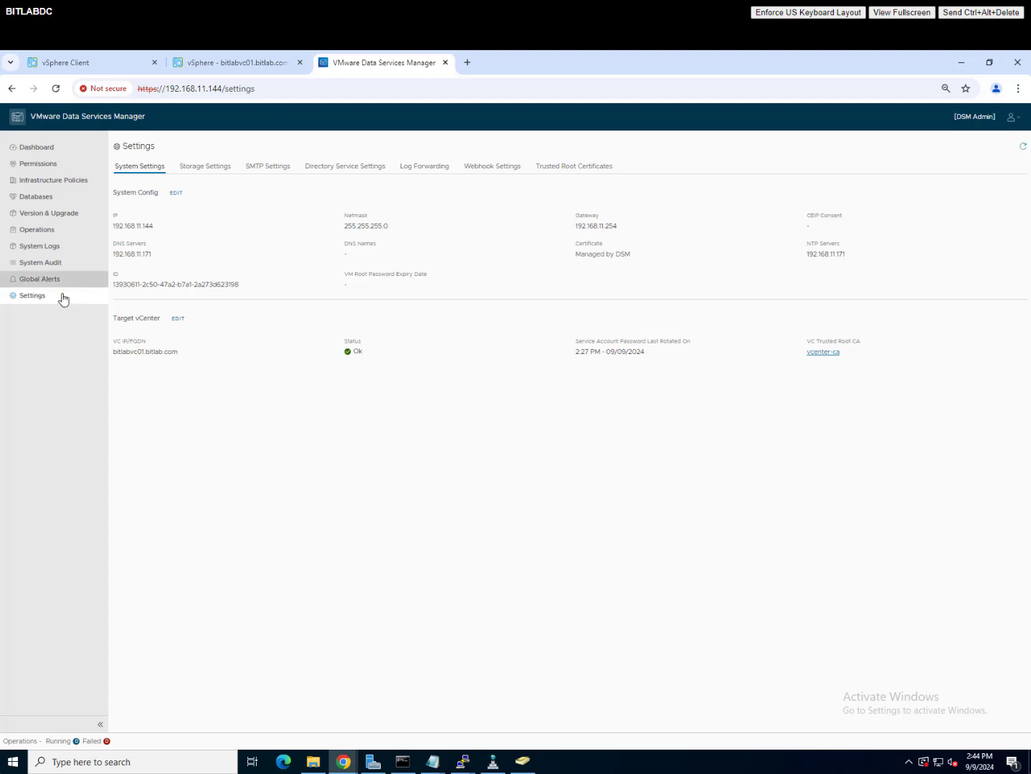
left_click(216, 169)
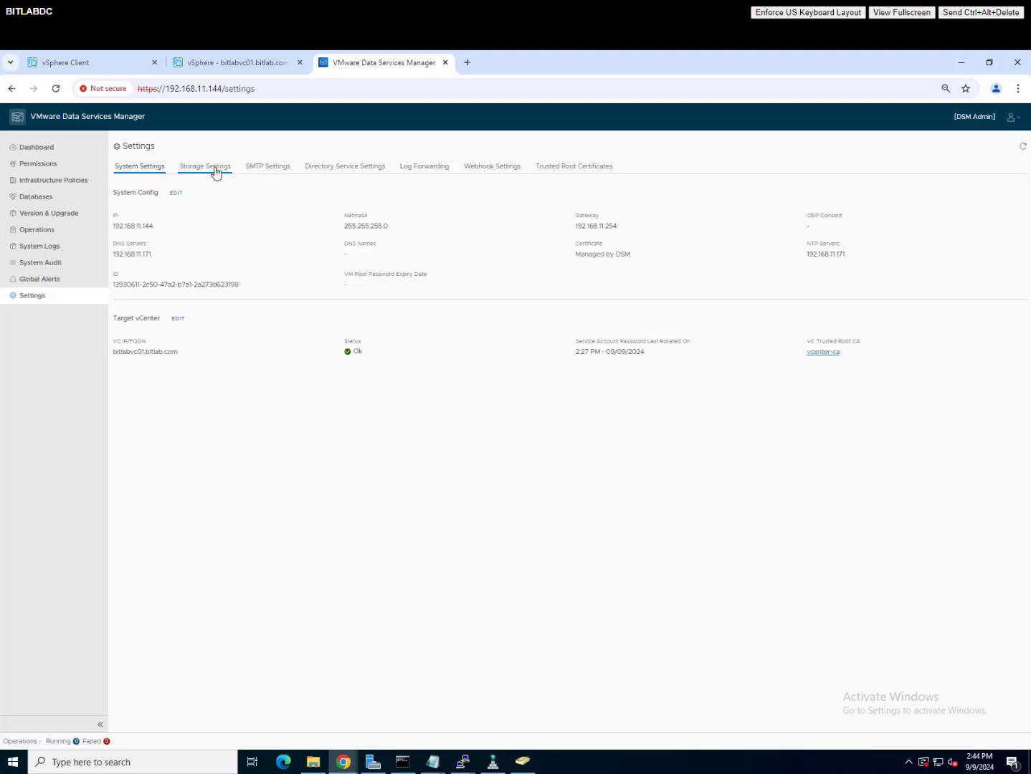
left_click(279, 169)
left_click(336, 170)
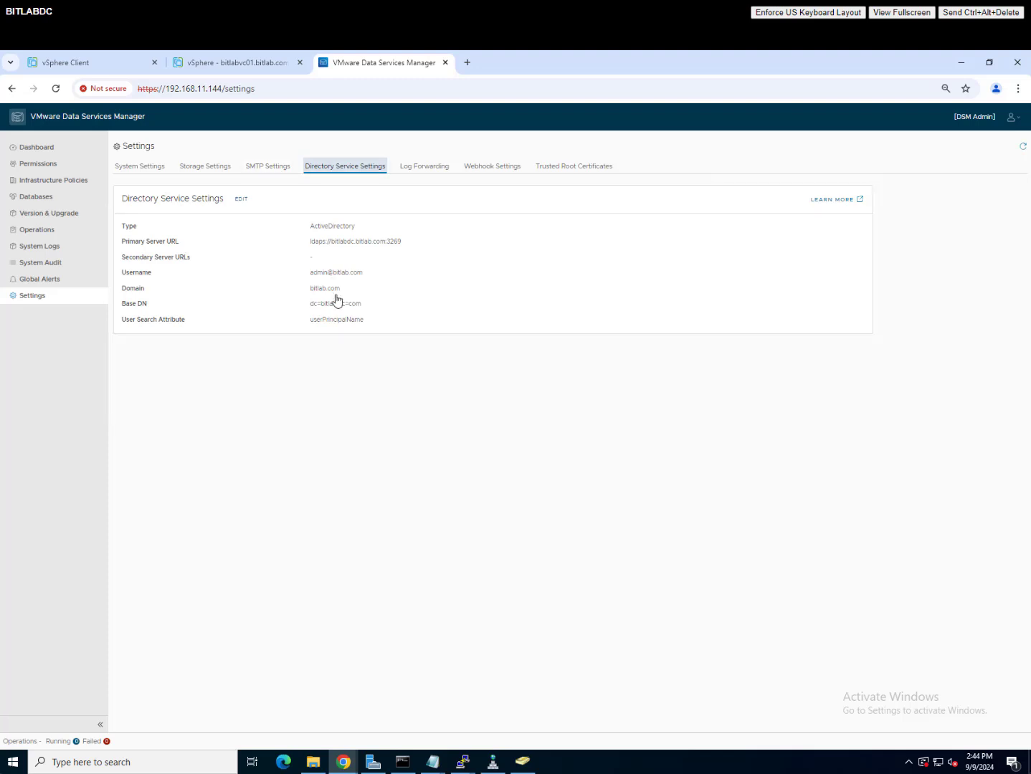
left_click(557, 169)
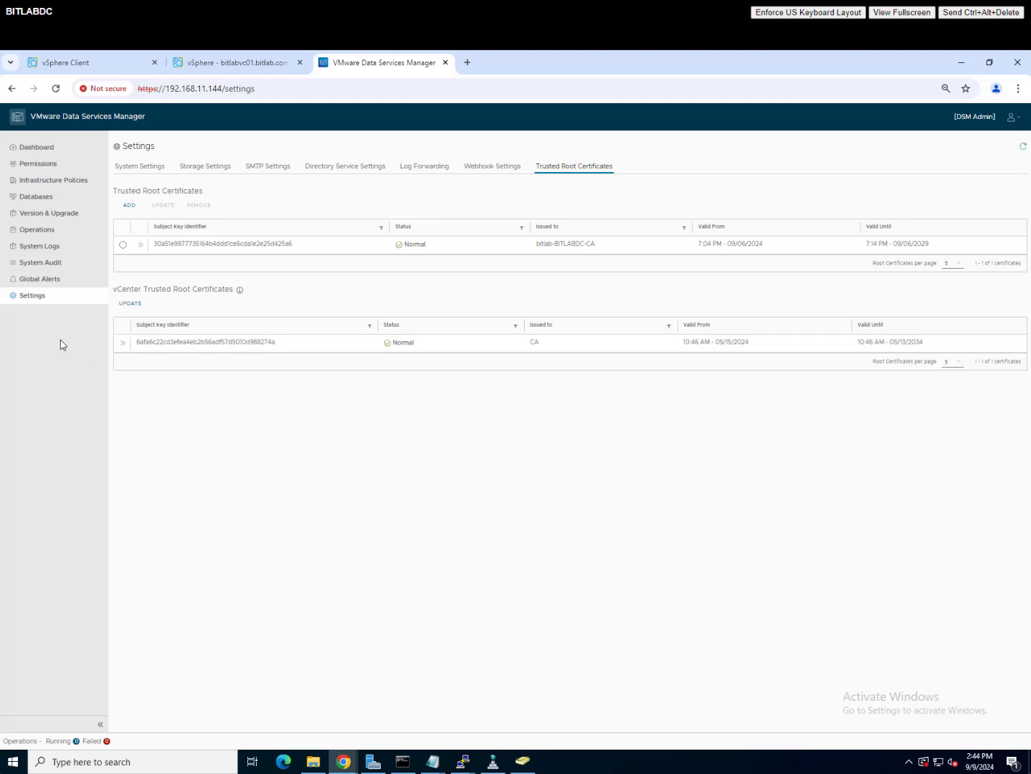
Step: Open Version & Upgrade and show the Data Services list
left_click(46, 200)
left_click(59, 214)
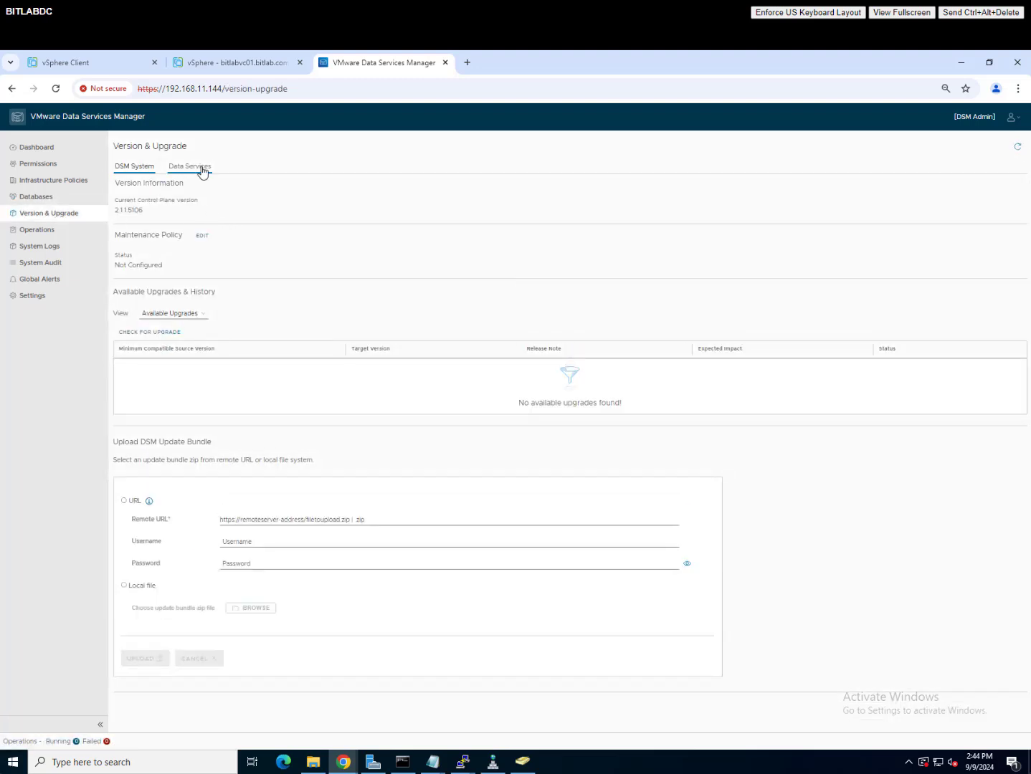
left_click(203, 169)
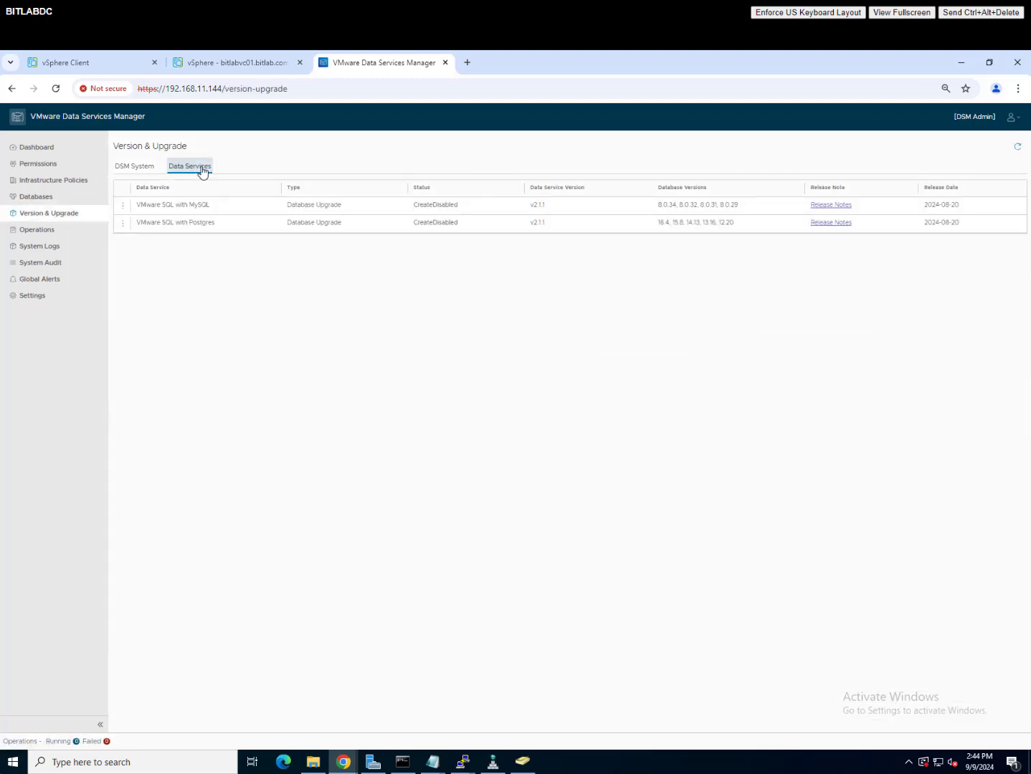
Step: Enable the MySQL and Postgres v2.1.1 data services, saving each in the Enable dialog
left_click(125, 206)
left_click(153, 204)
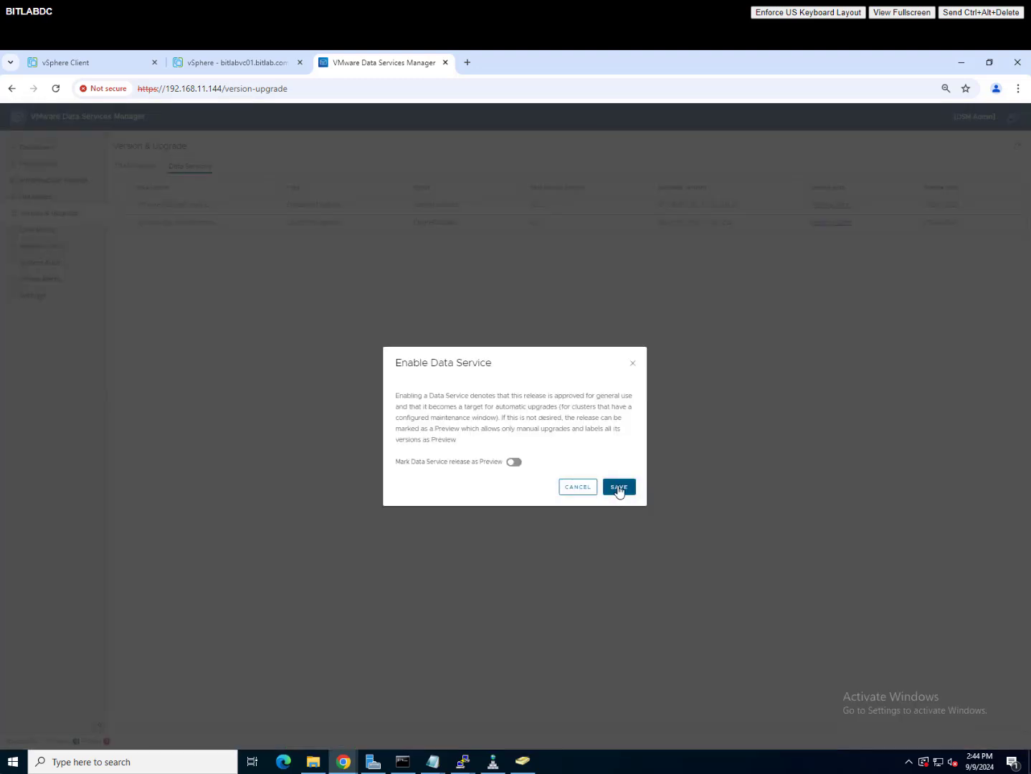
left_click(619, 487)
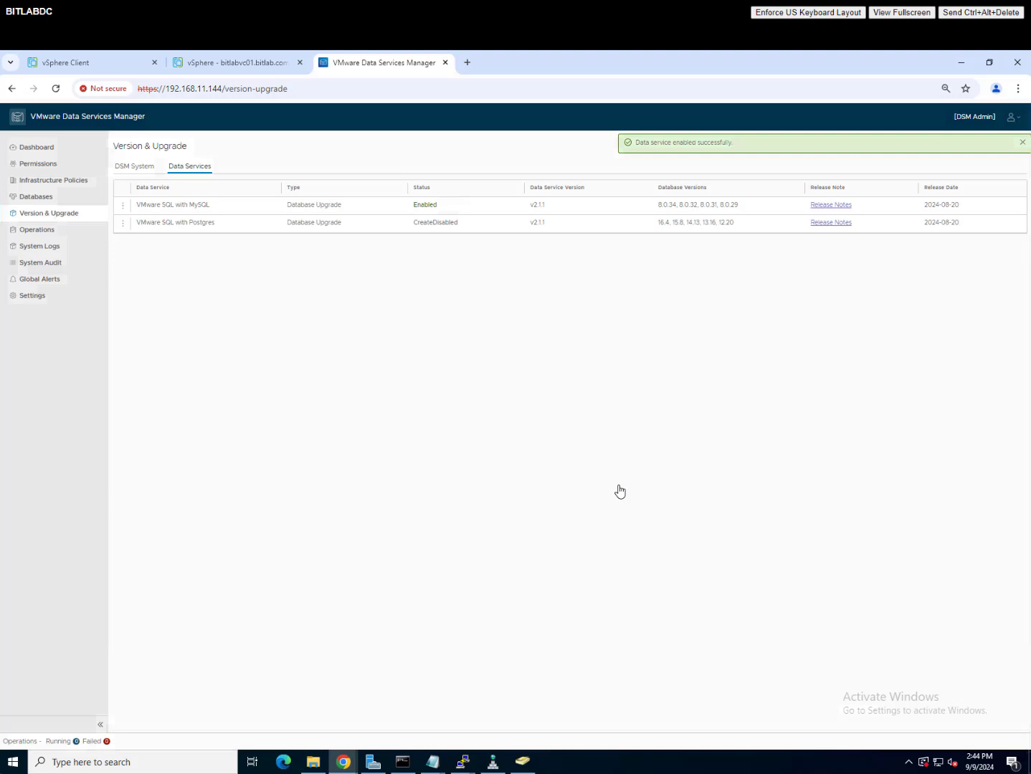
left_click(123, 224)
left_click(150, 219)
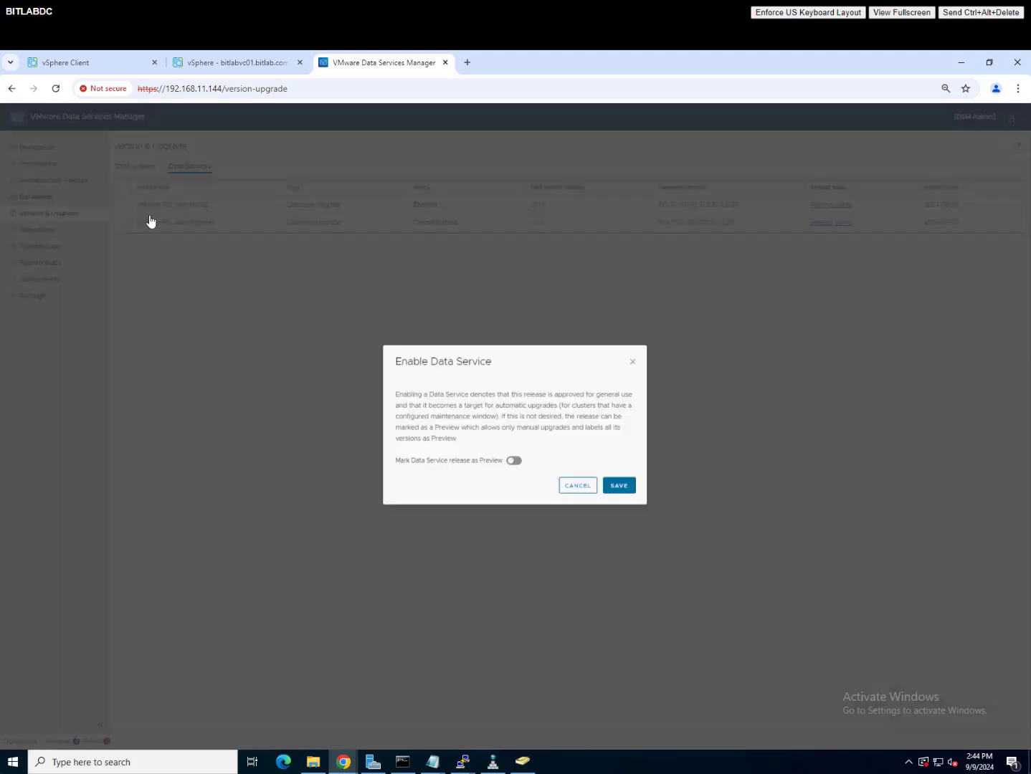
left_click(622, 490)
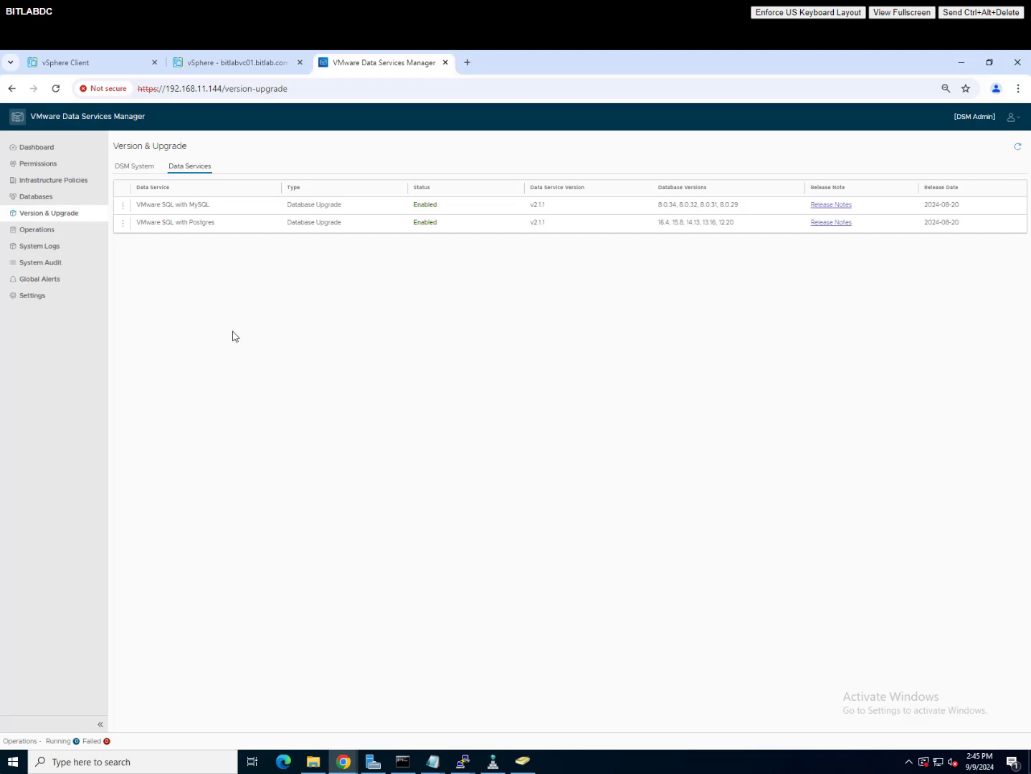
Step: Browse the system version, infrastructure policies and permissions, then go to Databases
left_click(132, 166)
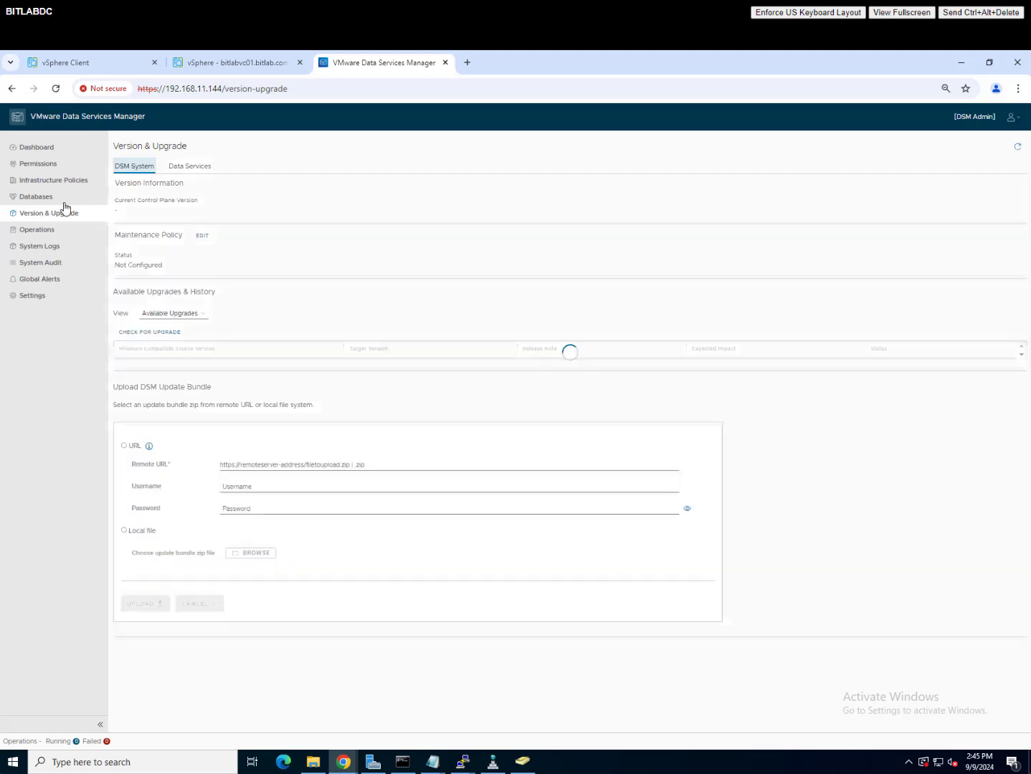
left_click(63, 180)
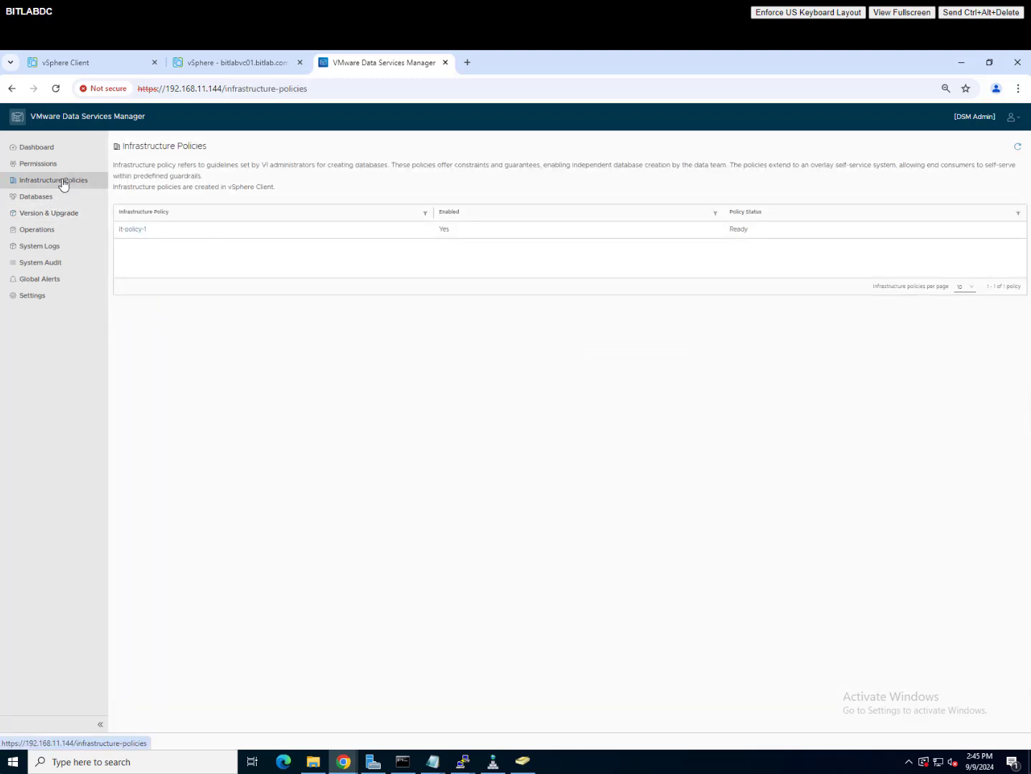
left_click(50, 164)
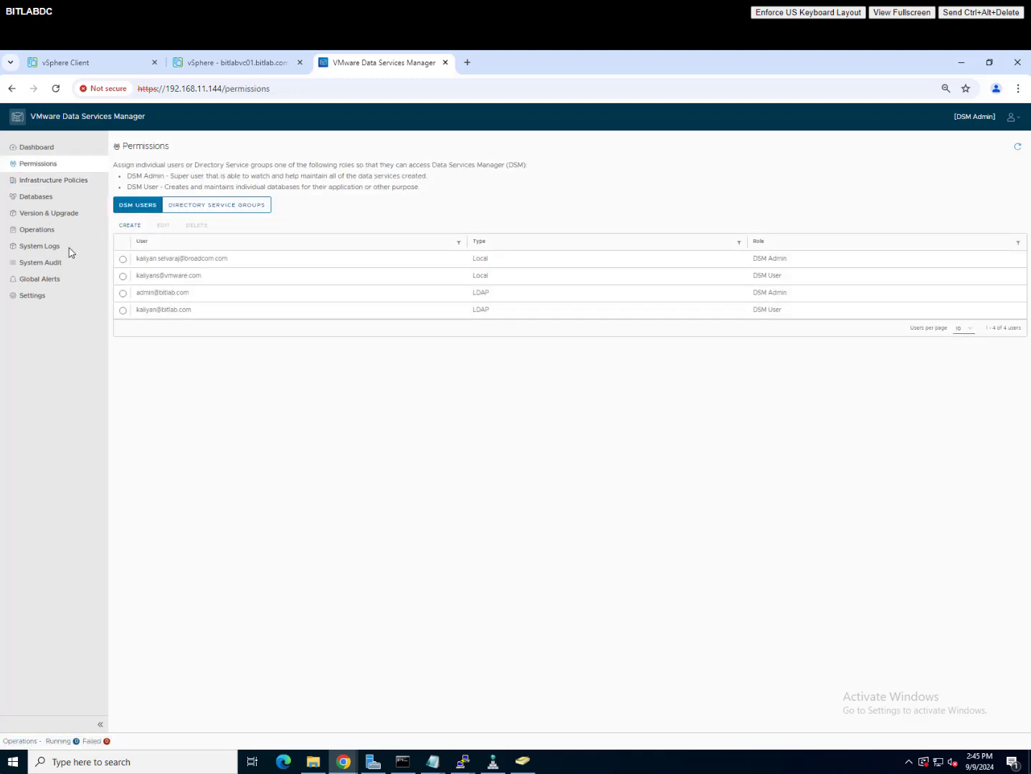
left_click(42, 196)
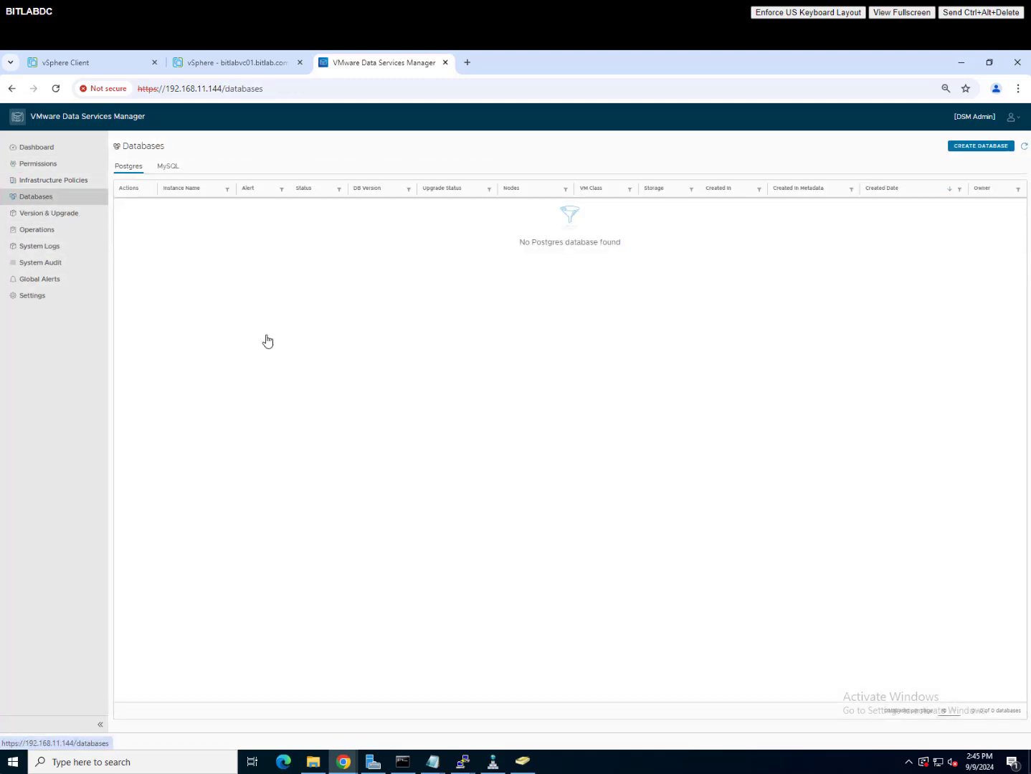
Step: Start a new Postgres 15.8+vmware.v2.1.1 database named pscluster with single-node topology
left_click(982, 146)
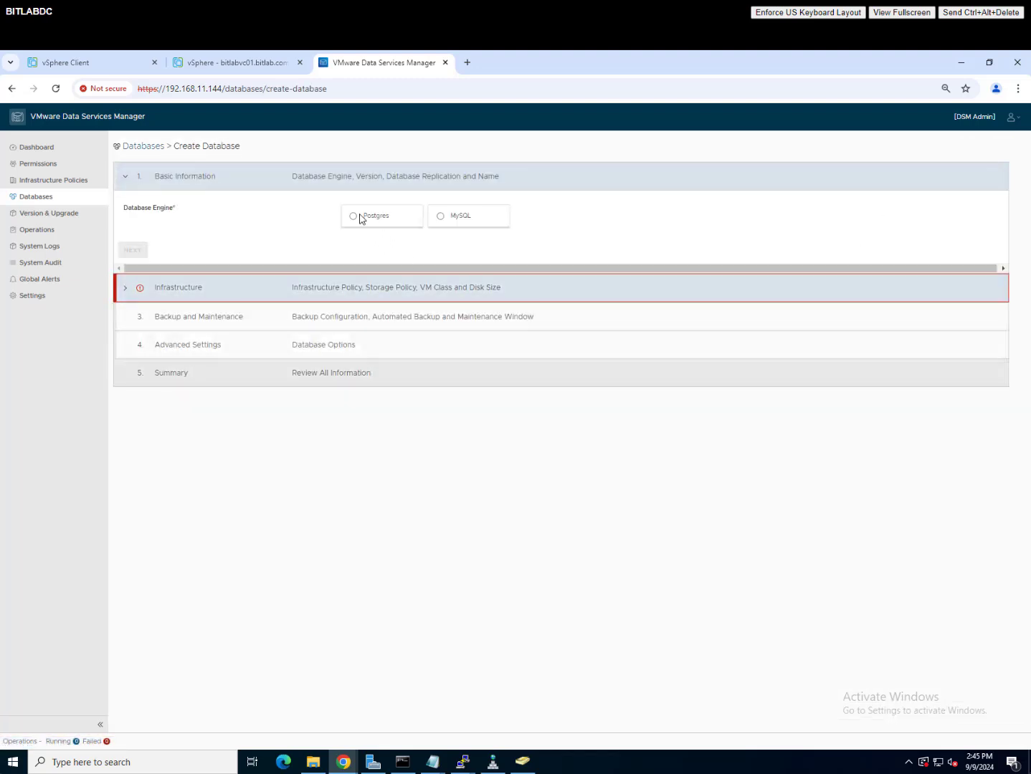
left_click(355, 215)
left_click(403, 251)
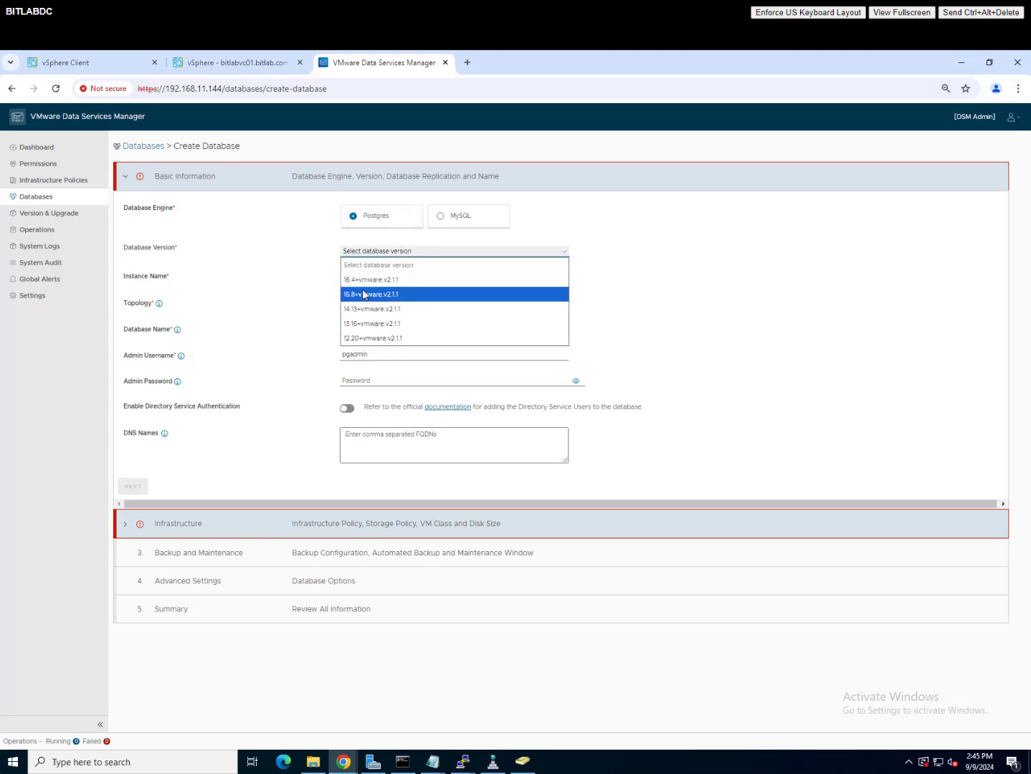
left_click(365, 295)
left_click(383, 275)
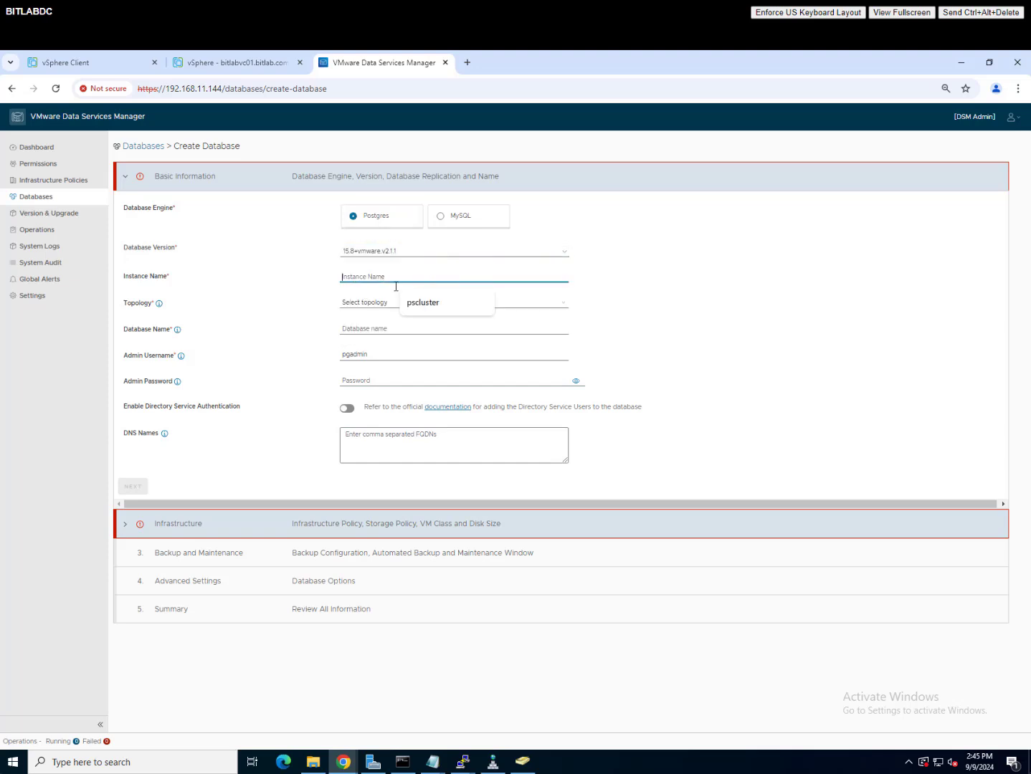
left_click(413, 303)
left_click(379, 305)
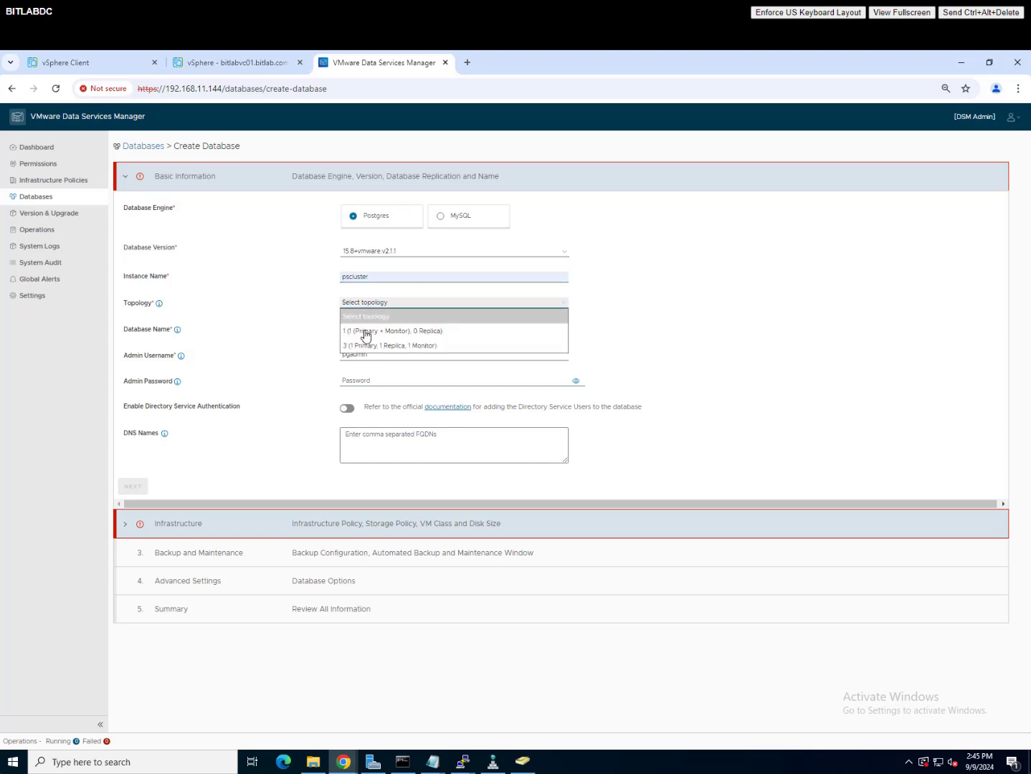
left_click(372, 329)
left_click(379, 330)
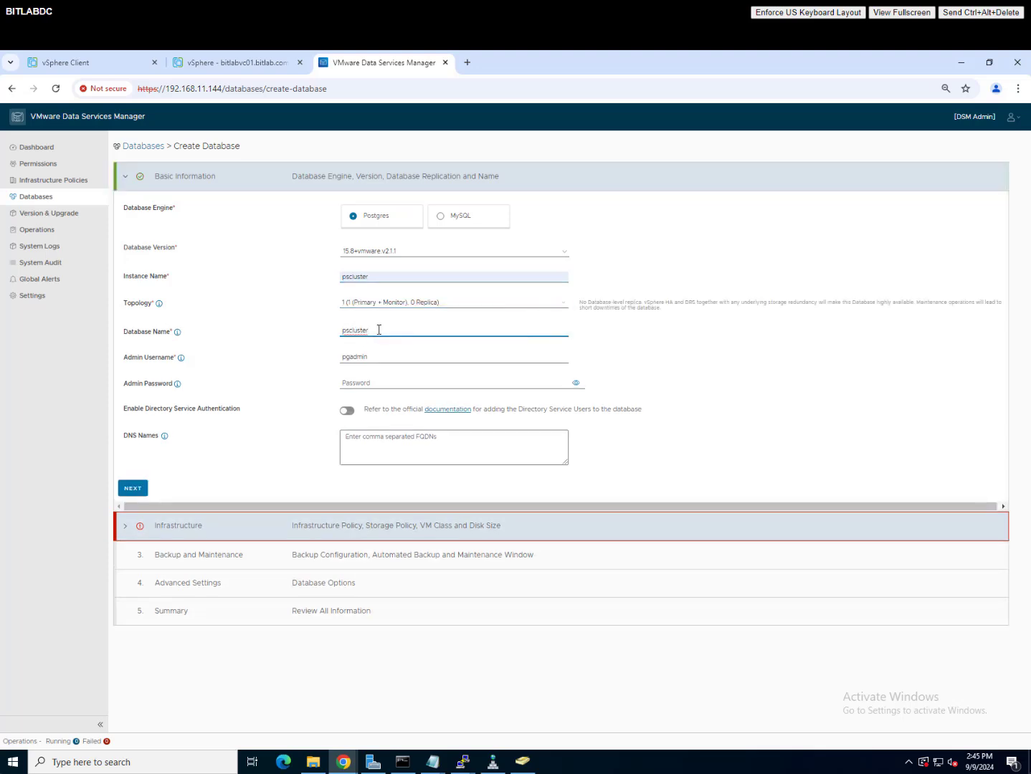
Step: Enter the admin password and paste bitlabdc.bitlab.com as the DNS name
left_click(380, 385)
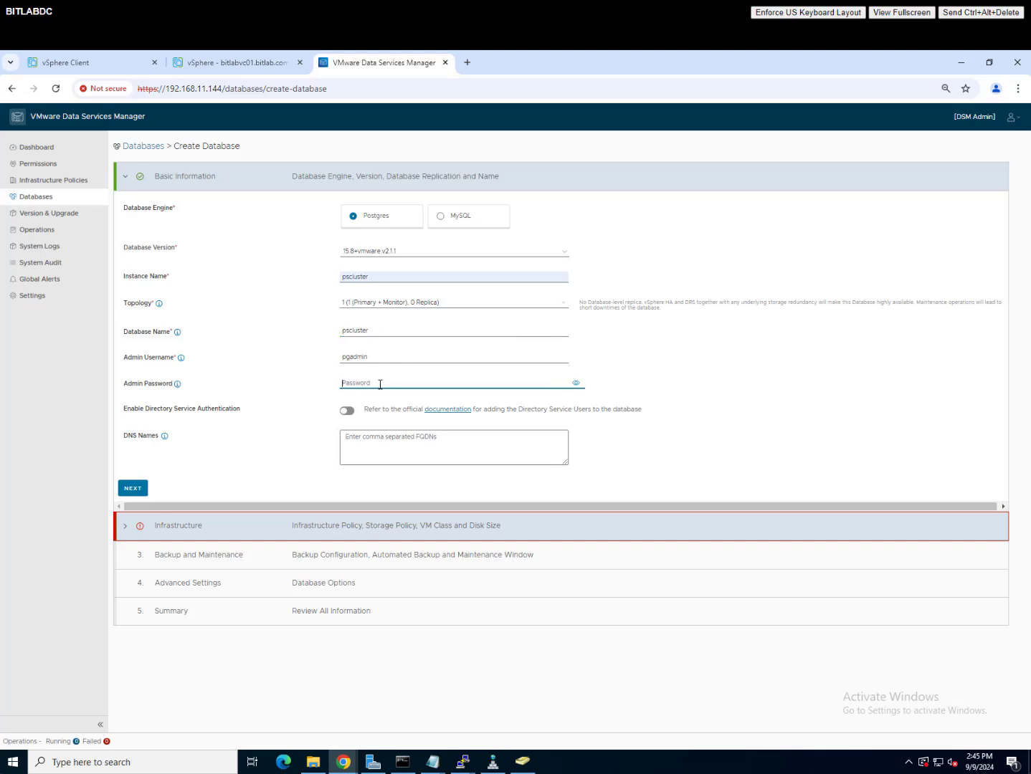
type("••")
left_click(428, 444)
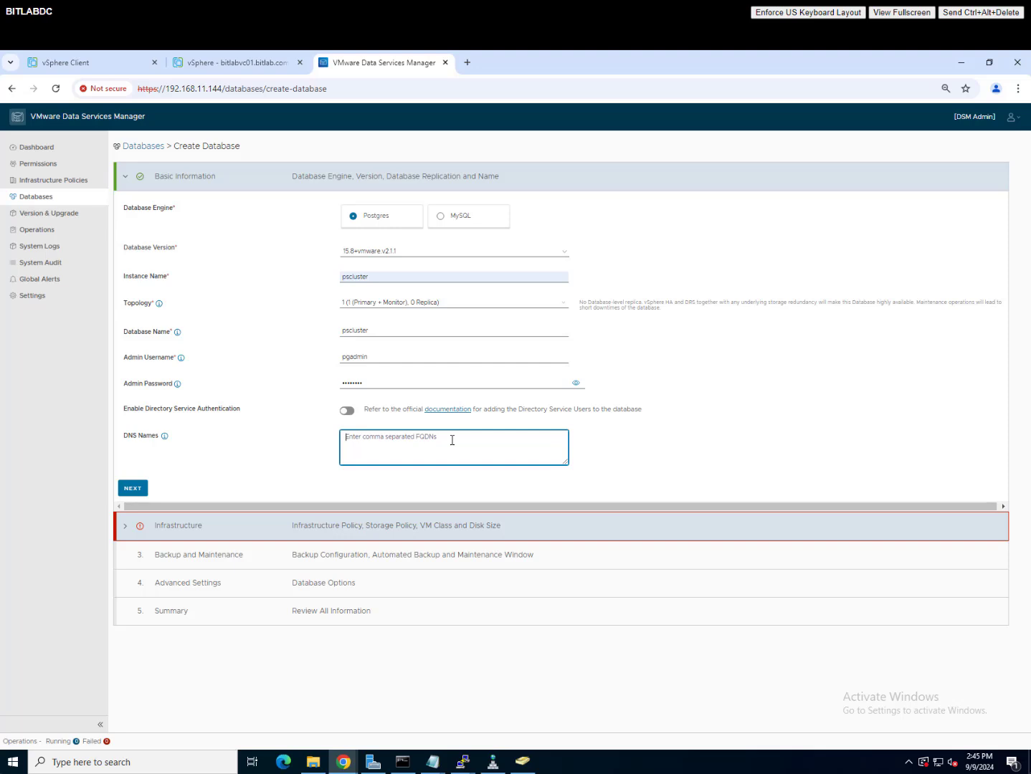
type("bitlabdc.bitlab.com")
Step: On the Infrastructure step, choose the small VM class and continue
left_click(131, 492)
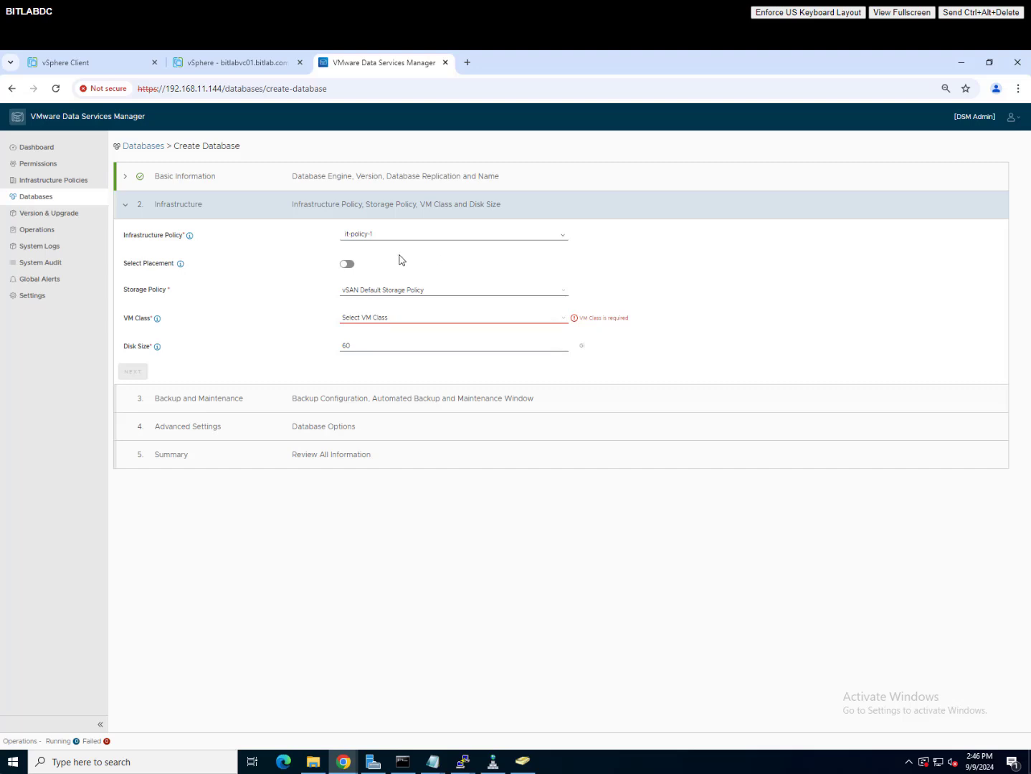
left_click(417, 324)
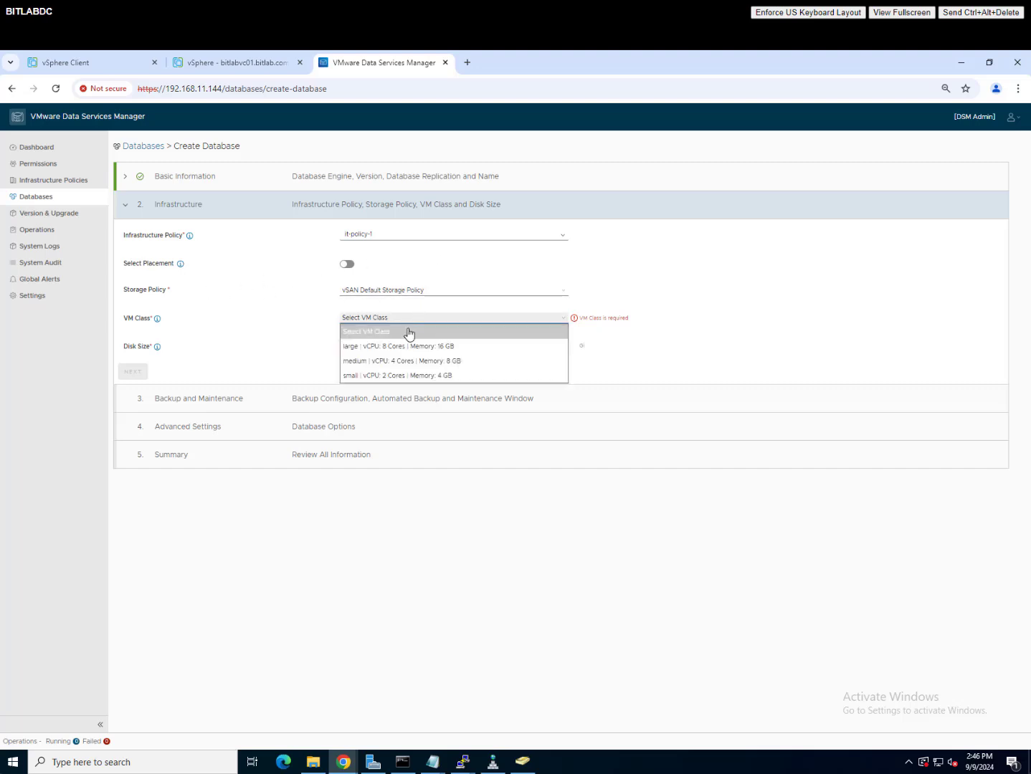
left_click(362, 376)
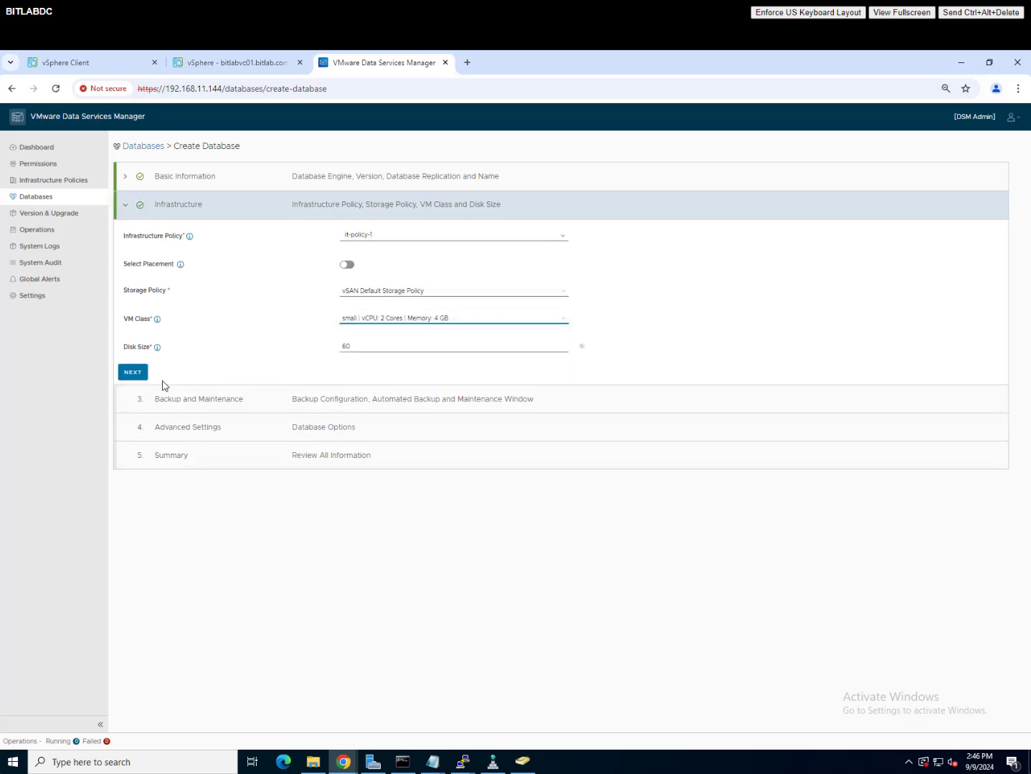
left_click(133, 372)
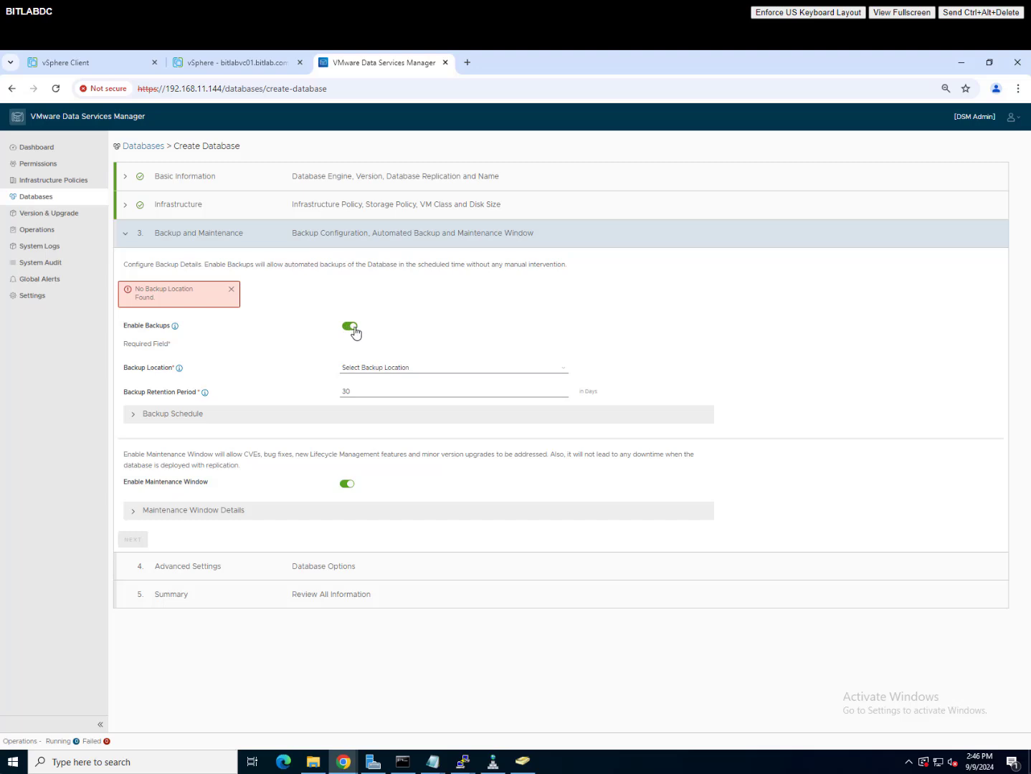
Step: Turn off automated backups and create the pscluster database from the summary
left_click(351, 327)
left_click(133, 448)
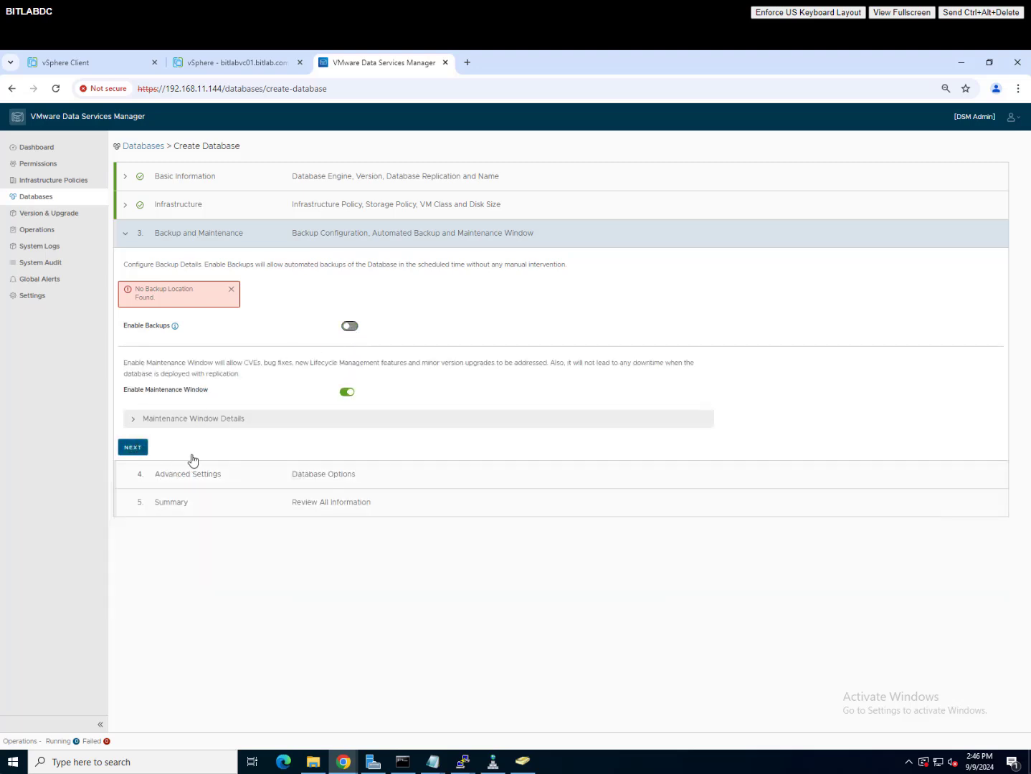
left_click(135, 319)
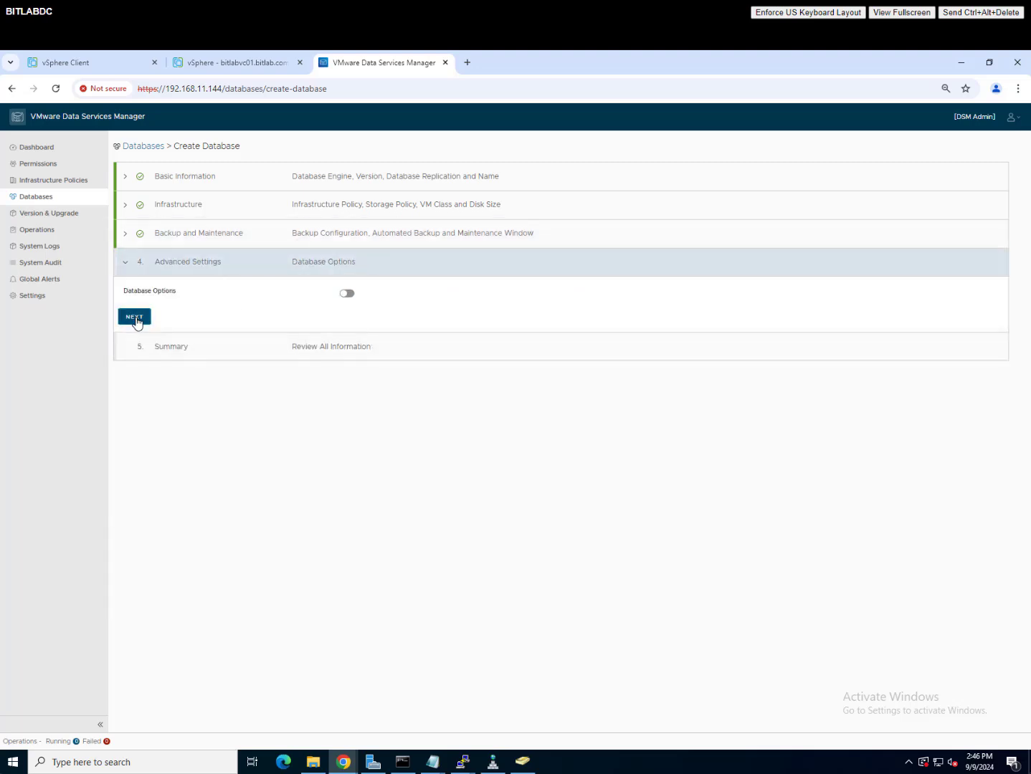
left_click(170, 672)
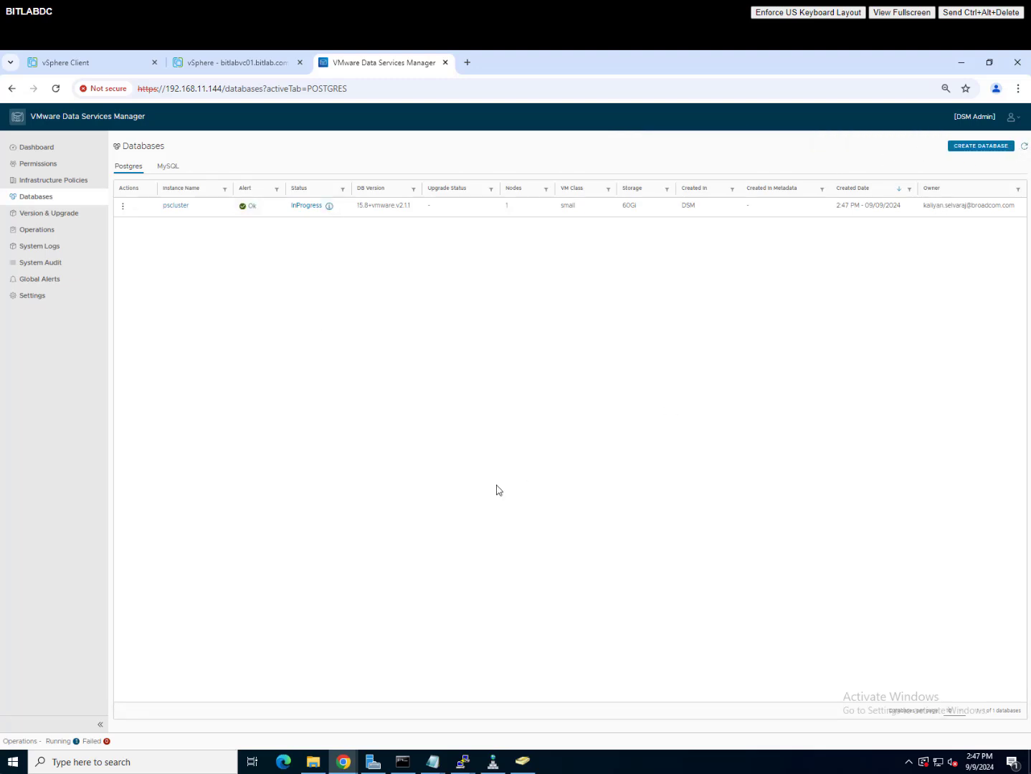
left_click(252, 66)
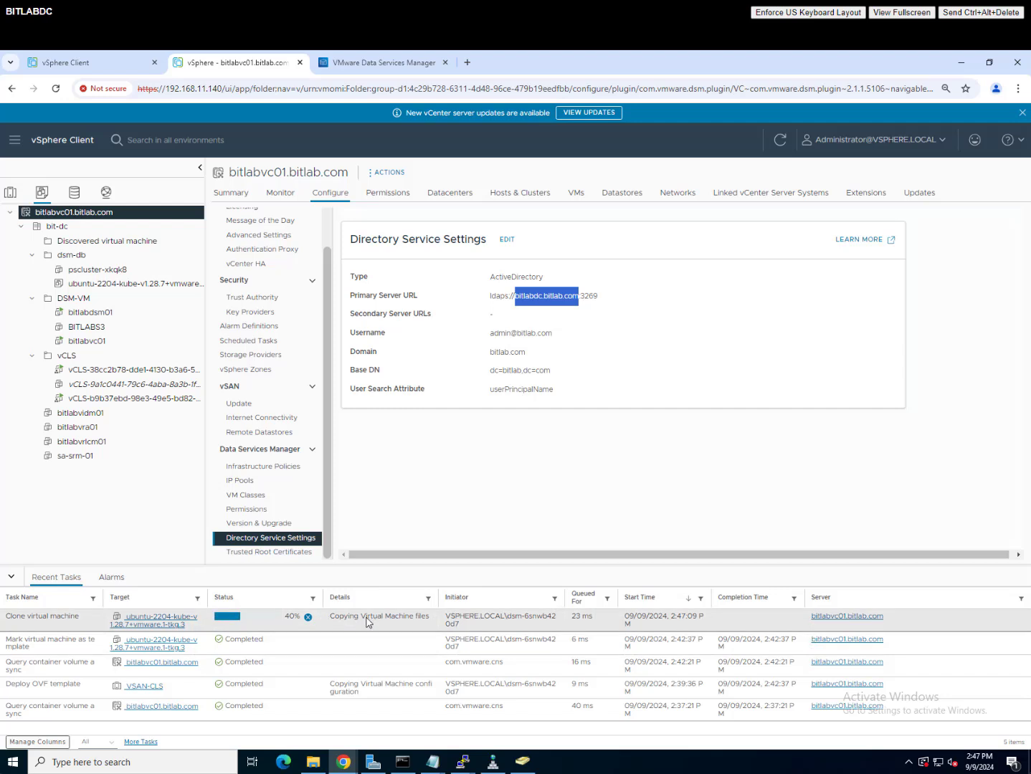
left_click_drag(350, 618, 409, 618)
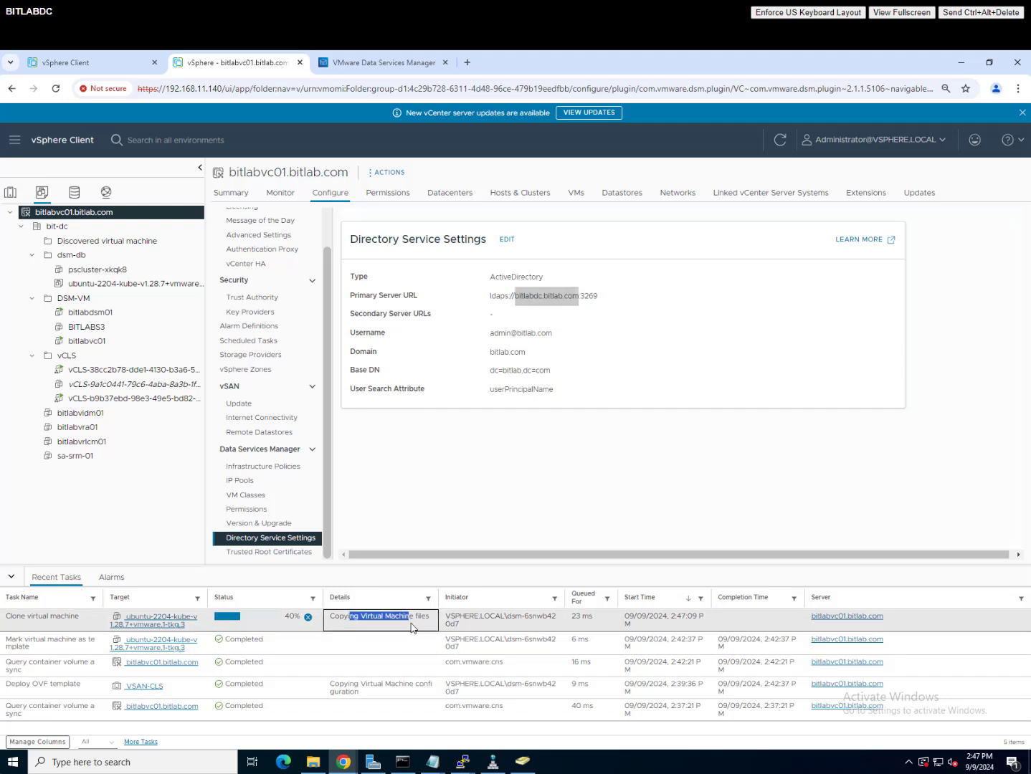
left_click(371, 624)
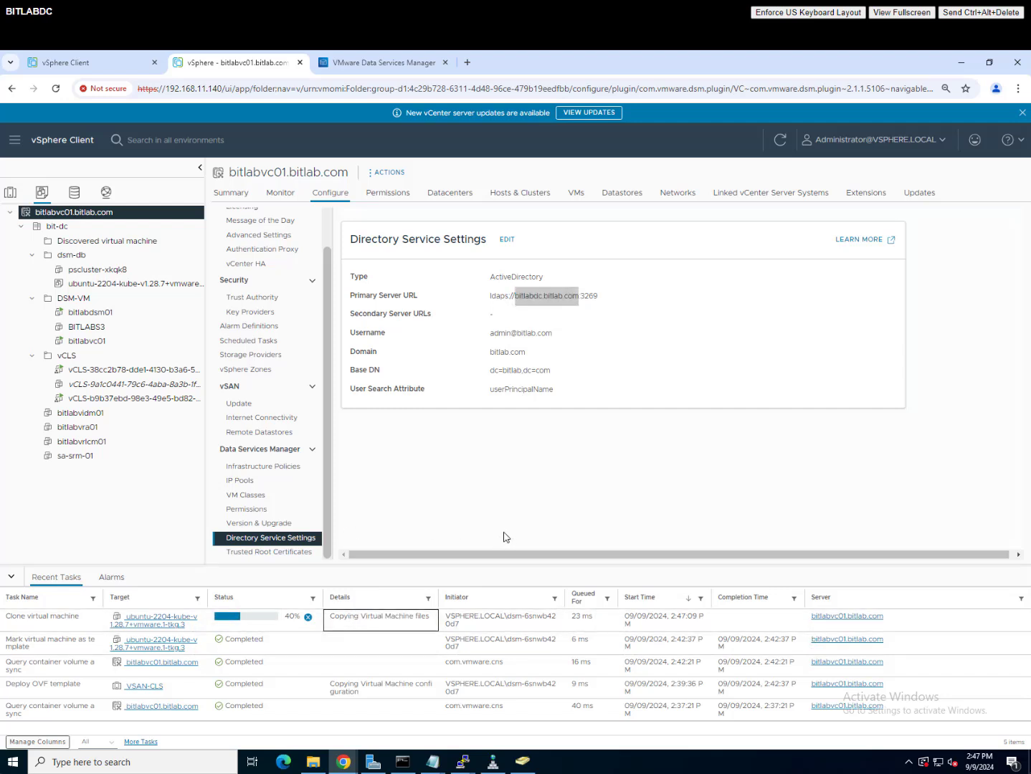
left_click(404, 68)
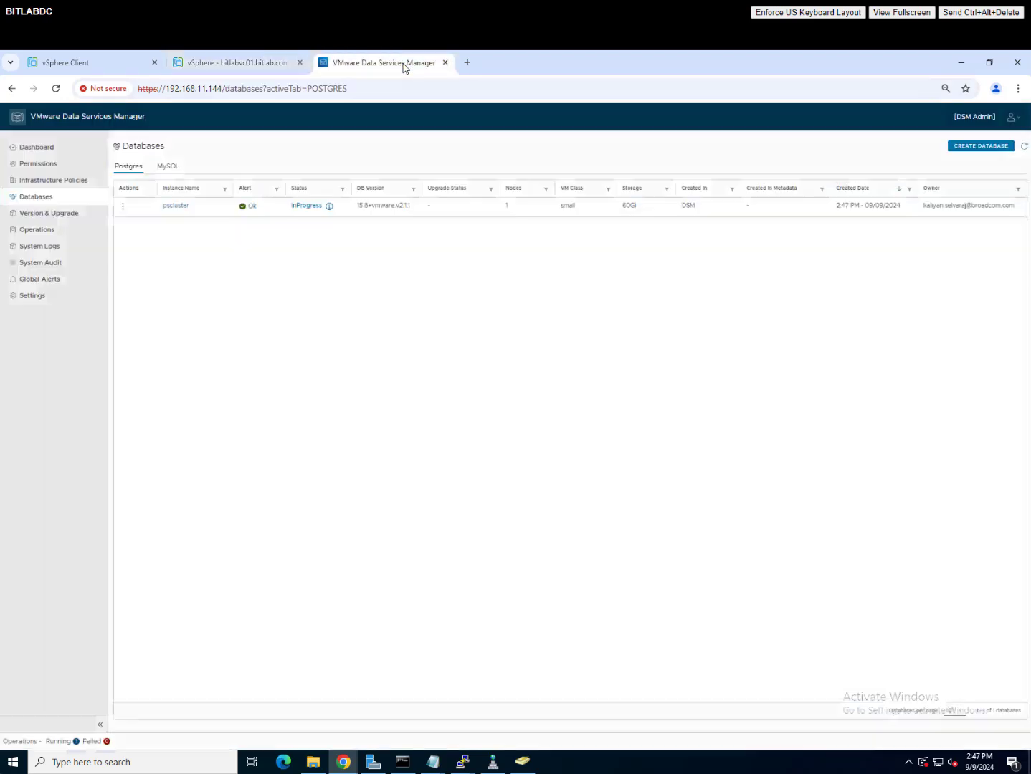
Step: Read through pscluster's status conditions JSON, then dismiss it
left_click(330, 206)
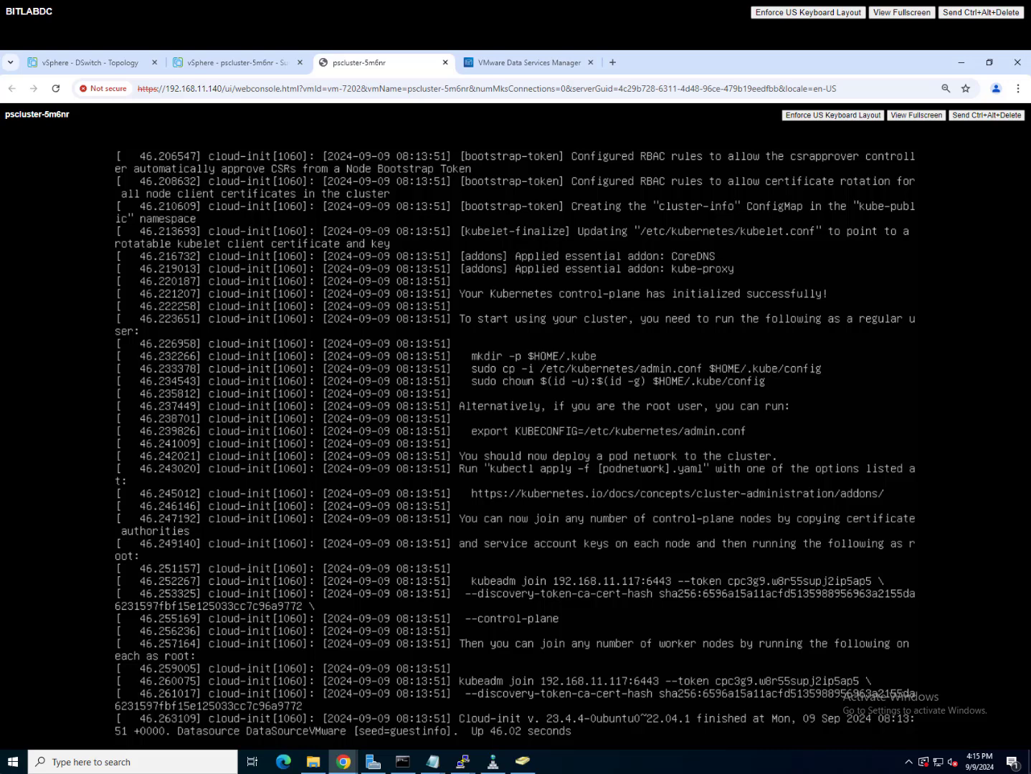
left_click(523, 62)
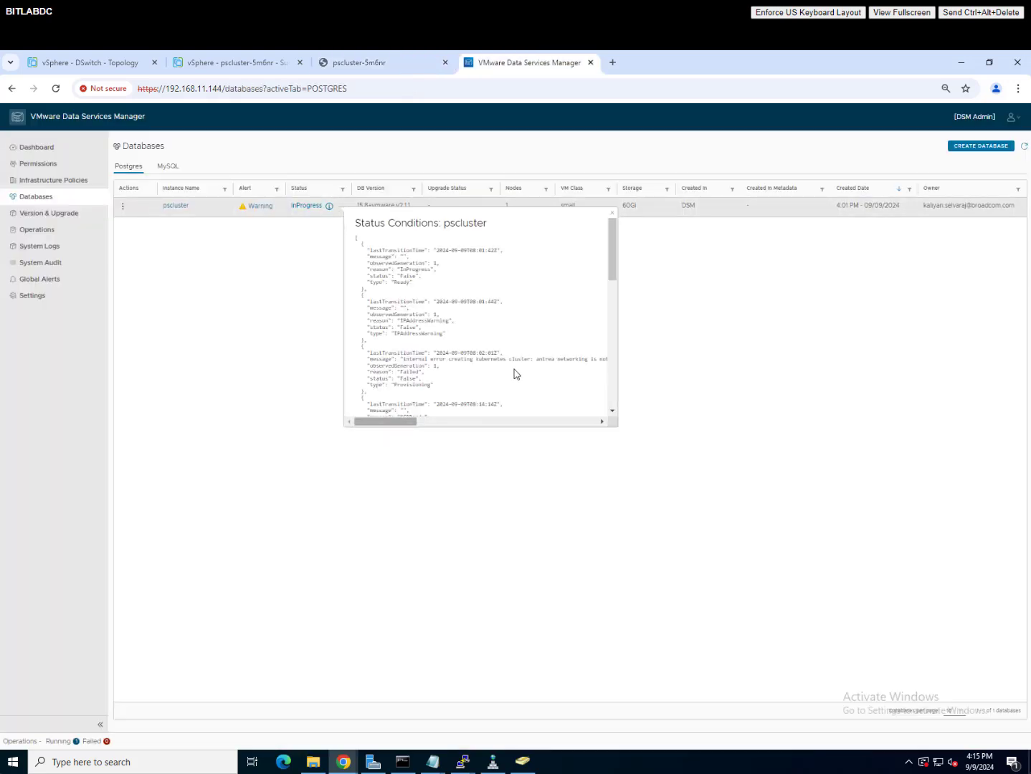
scroll(523, 373, "down", 3)
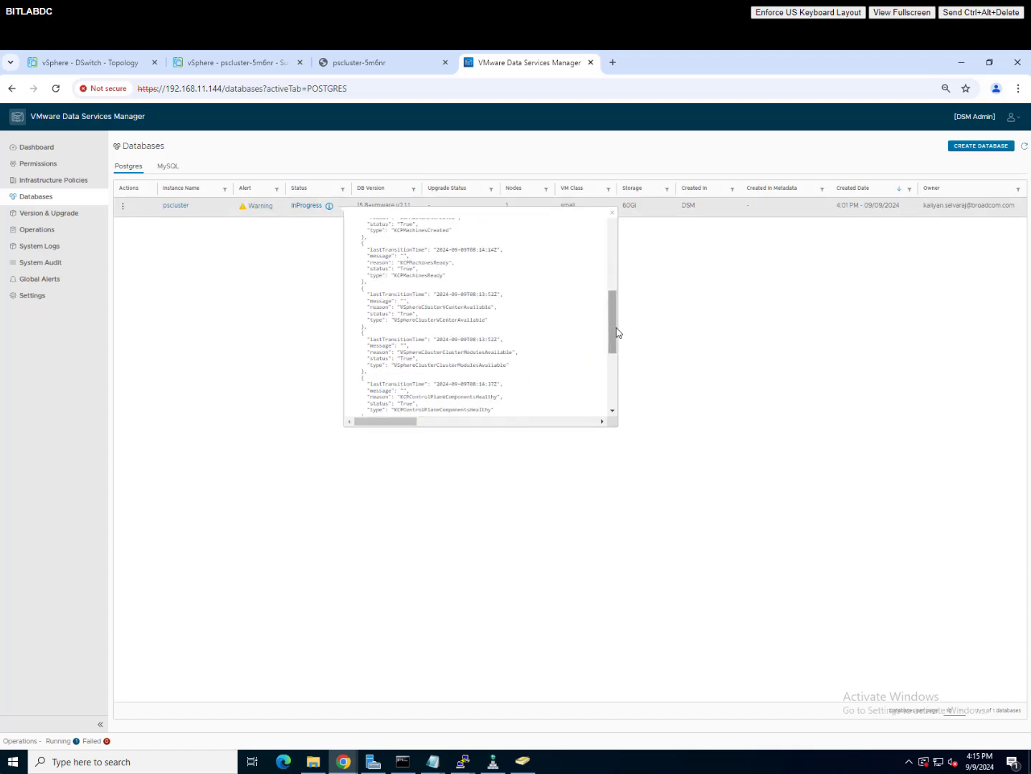
scroll(603, 407, "down", 3)
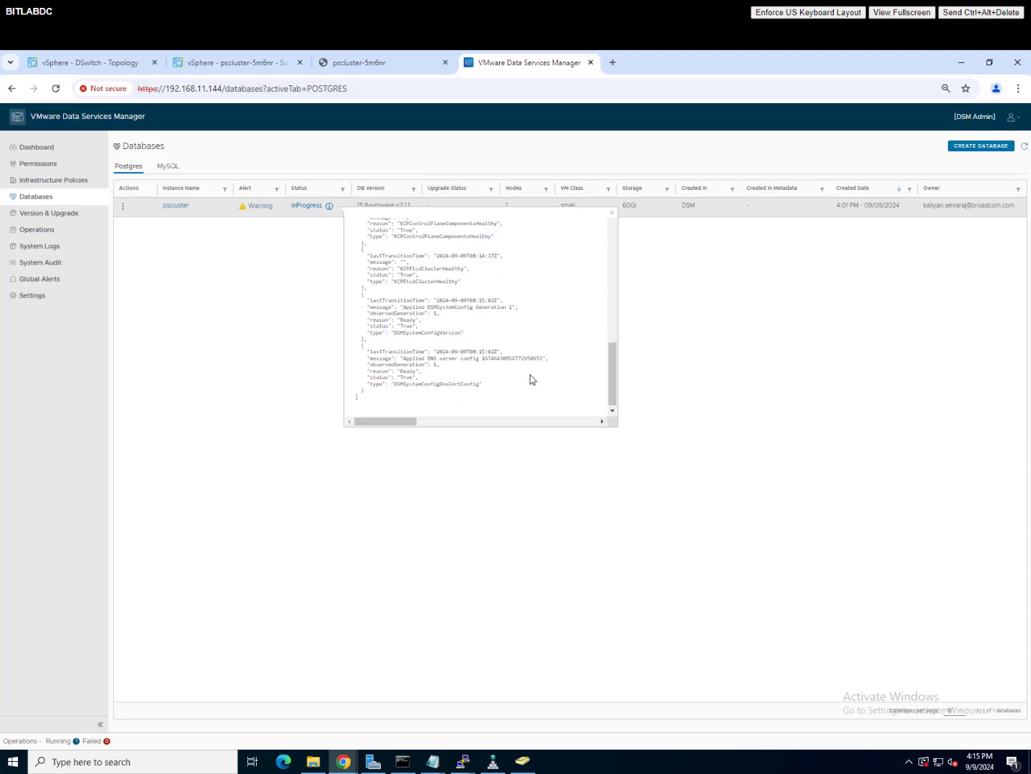
scroll(532, 374, "up", 5)
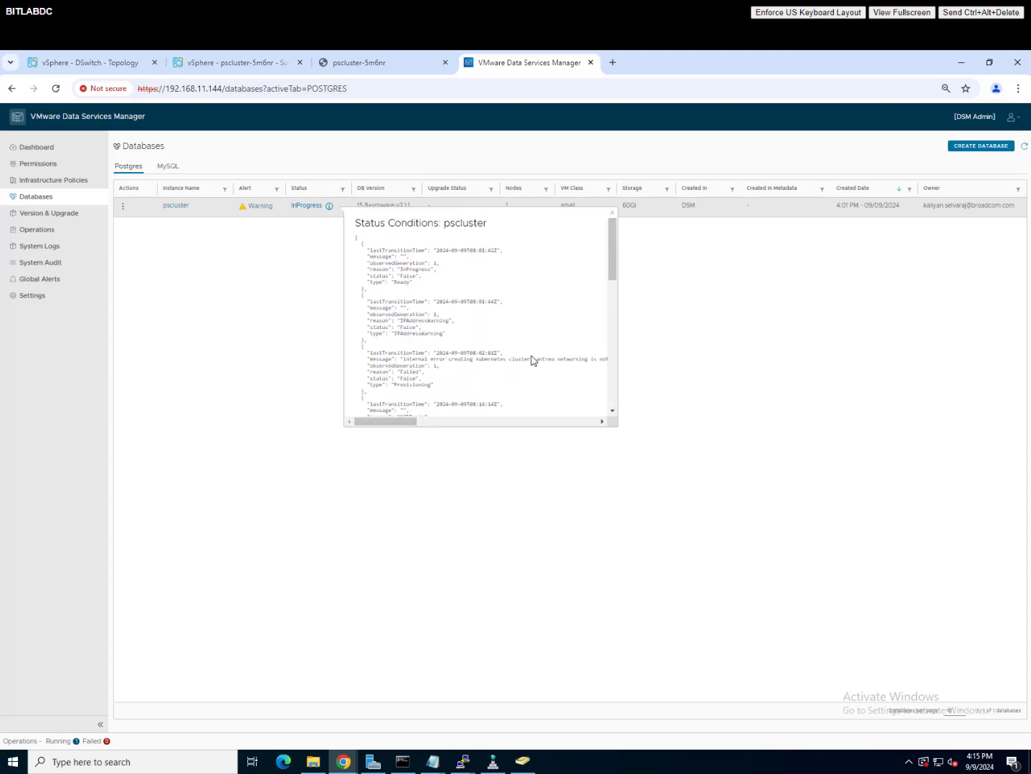
left_click(1024, 148)
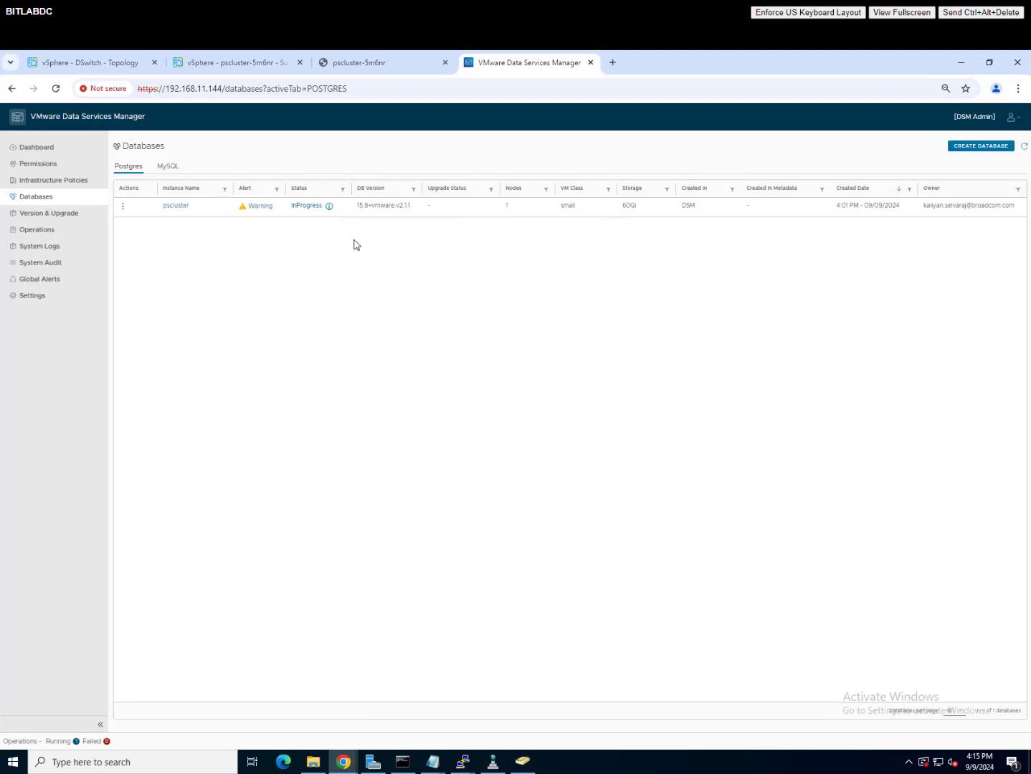
Step: Reopen the status conditions, then show pscluster's copy-connection-string options
left_click(330, 206)
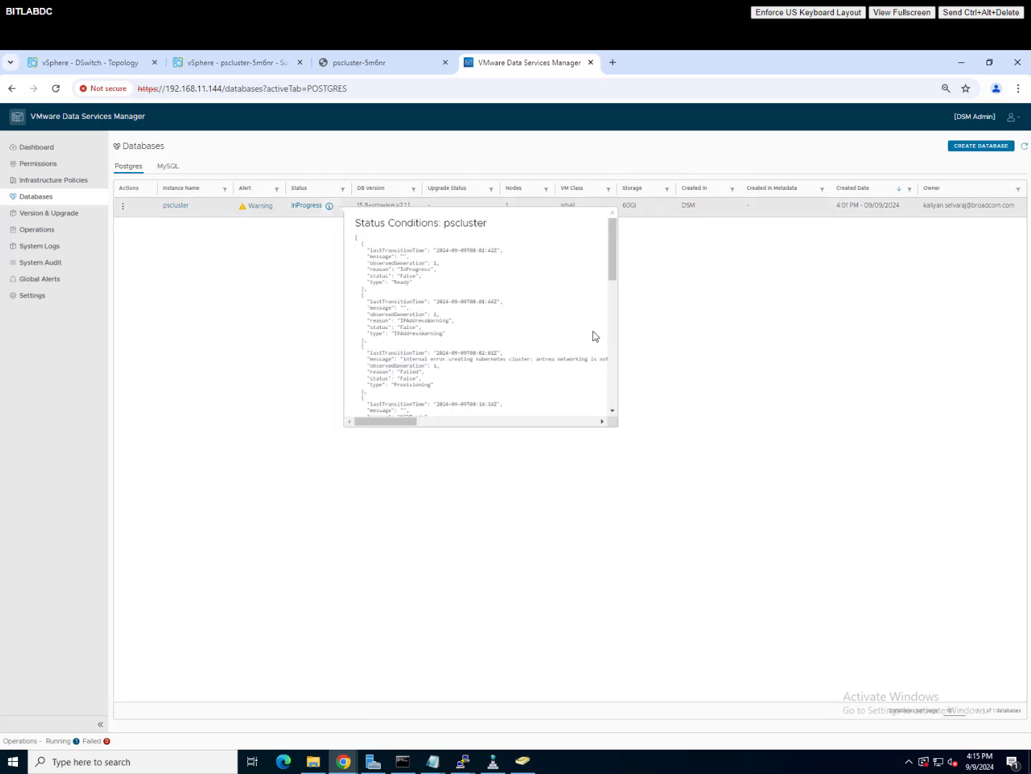
left_click_drag(607, 317, 605, 361)
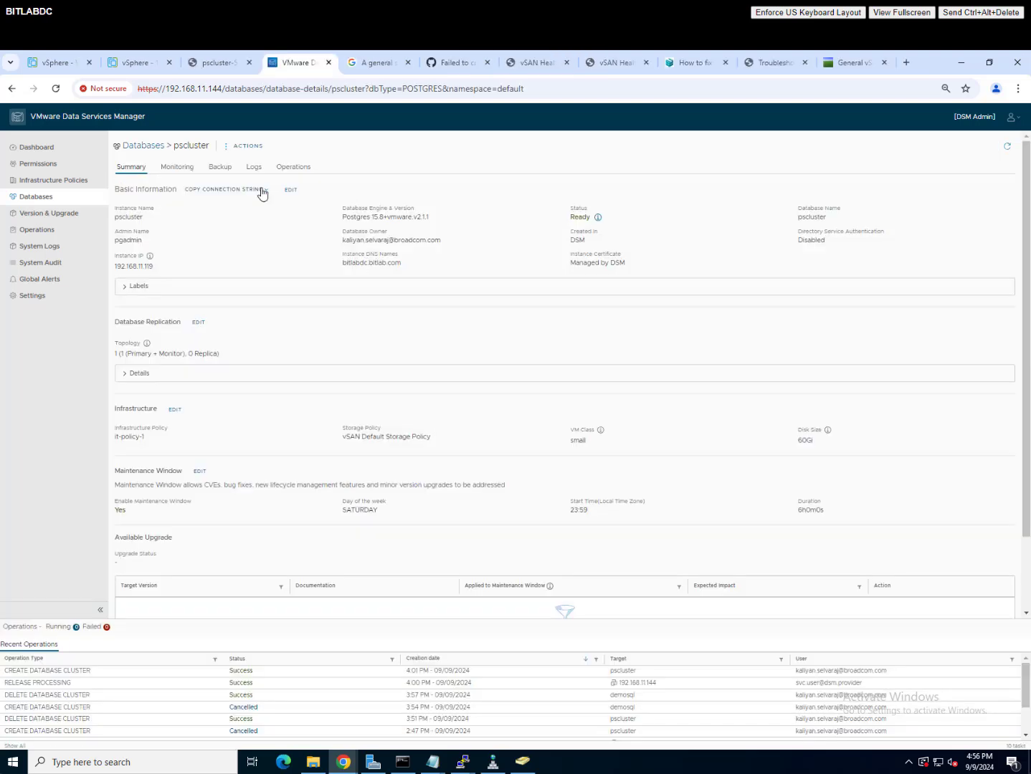
left_click(262, 191)
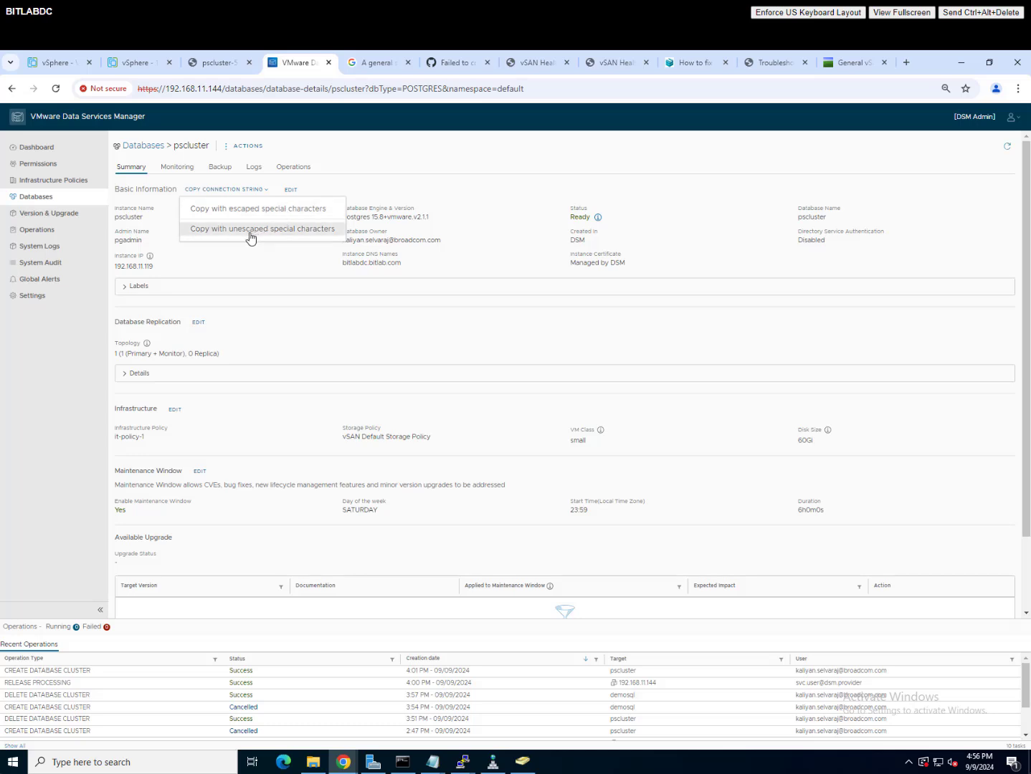
Step: Copy pscluster's connection string, then browse the MySQL and Postgres database lists
left_click(269, 210)
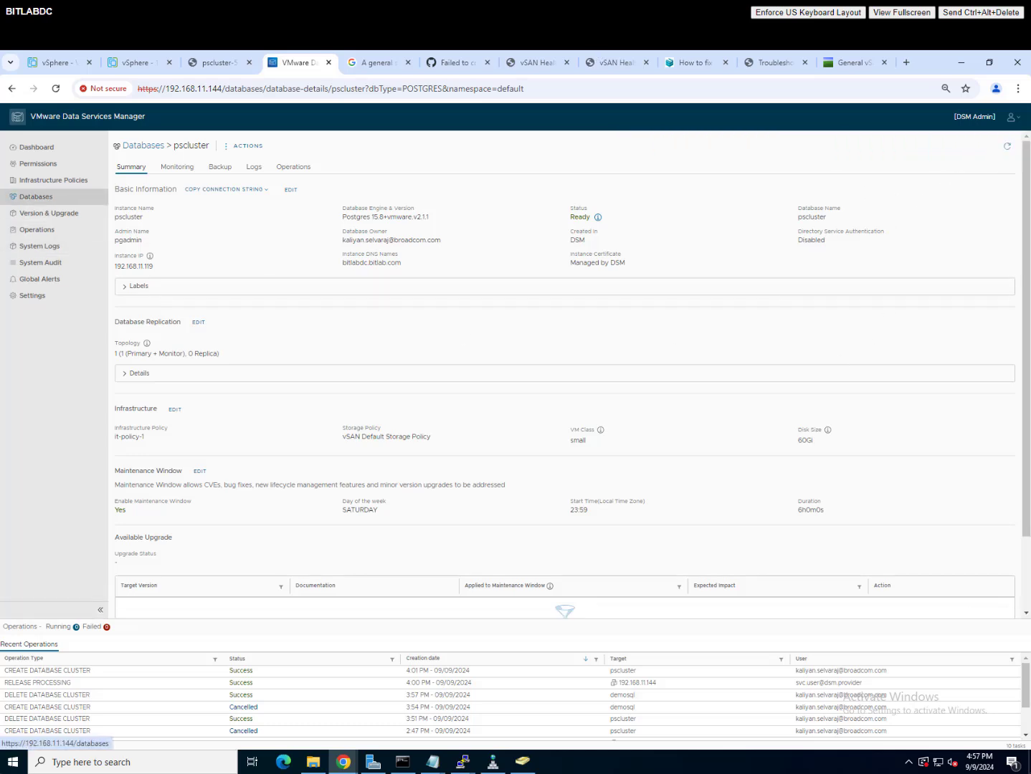
left_click(40, 198)
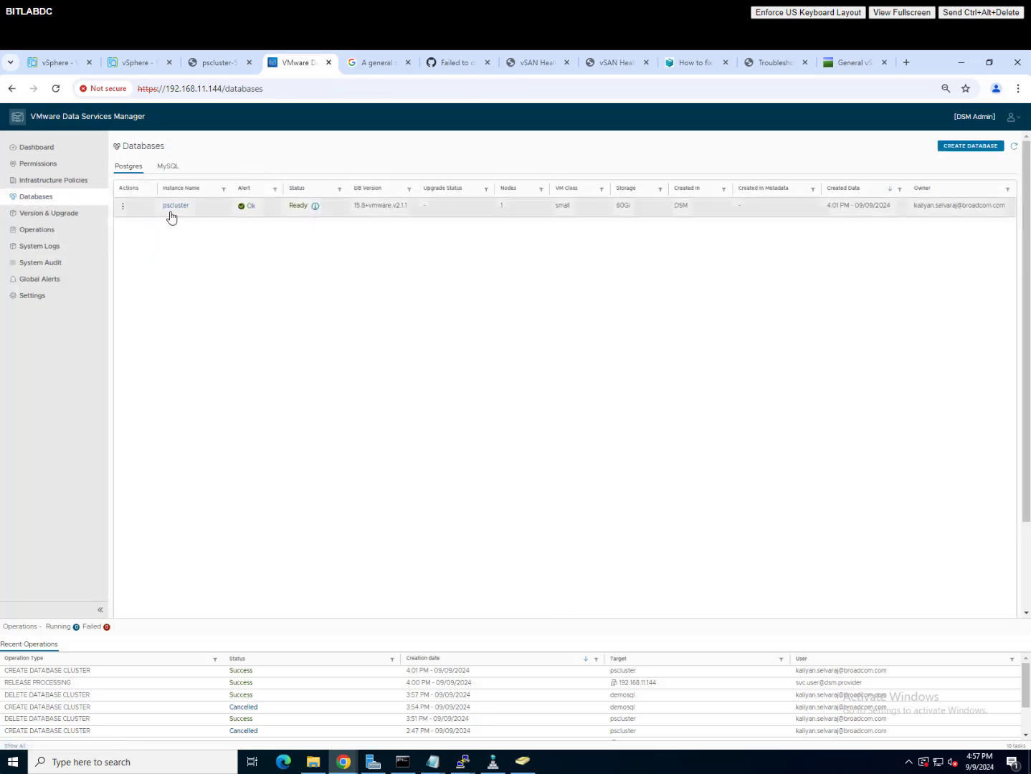
left_click(168, 168)
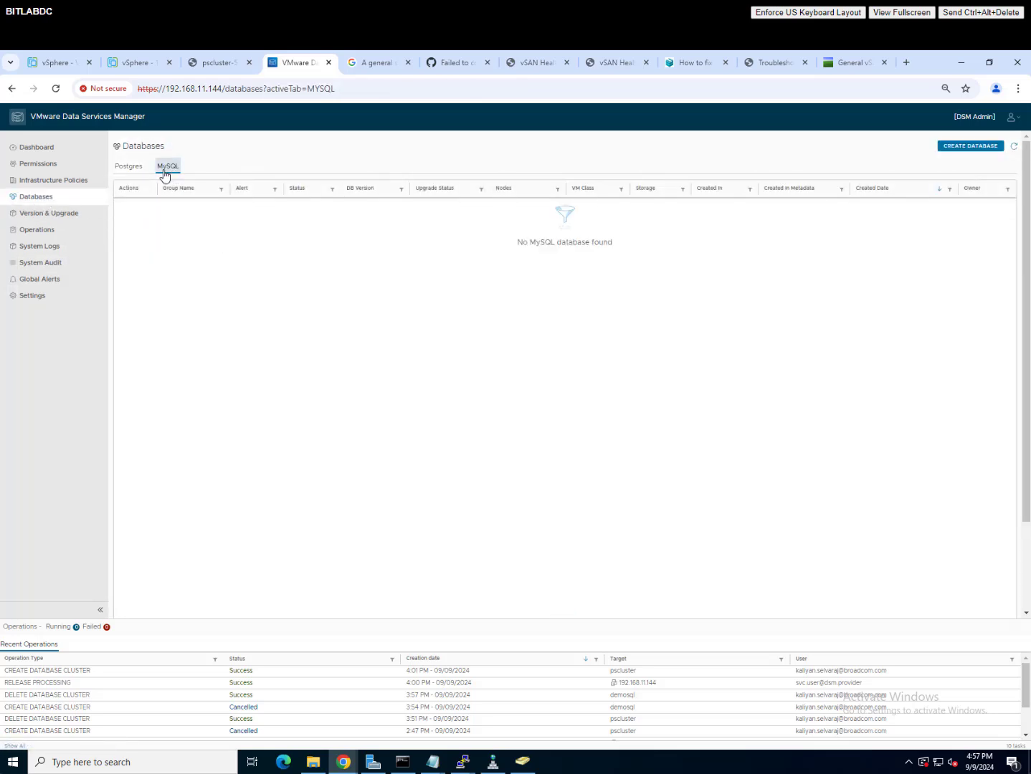
left_click(134, 168)
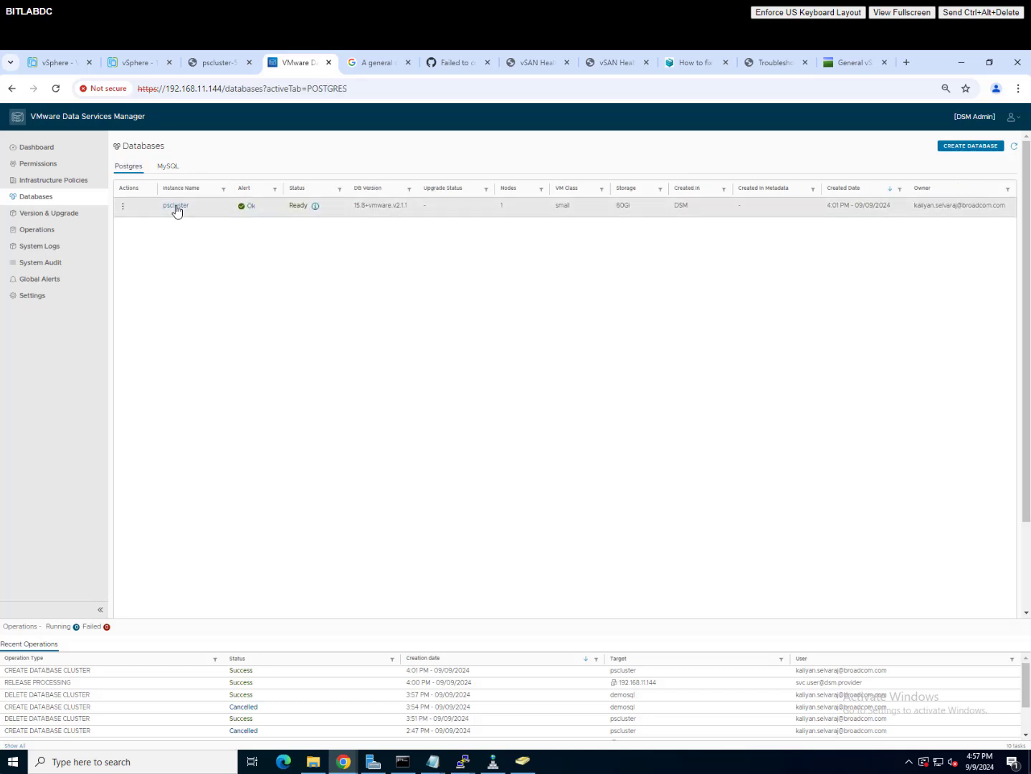
Step: Review pscluster's status conditions to confirm the database is Ready
left_click(314, 208)
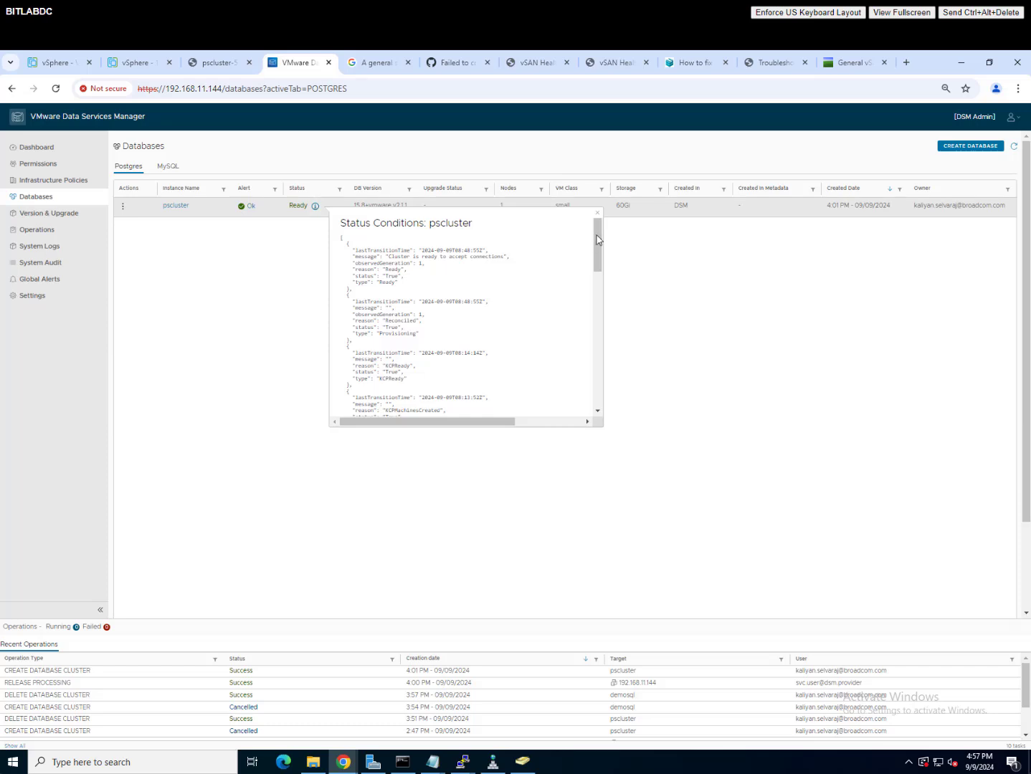
left_click_drag(597, 239, 599, 412)
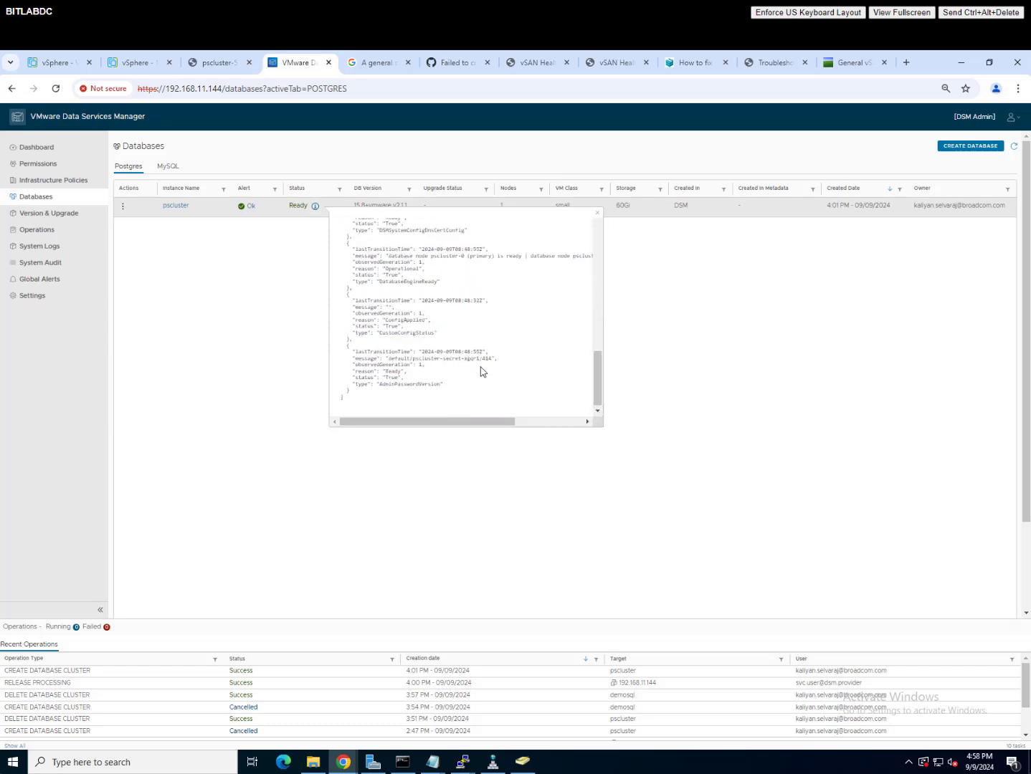
left_click(988, 208)
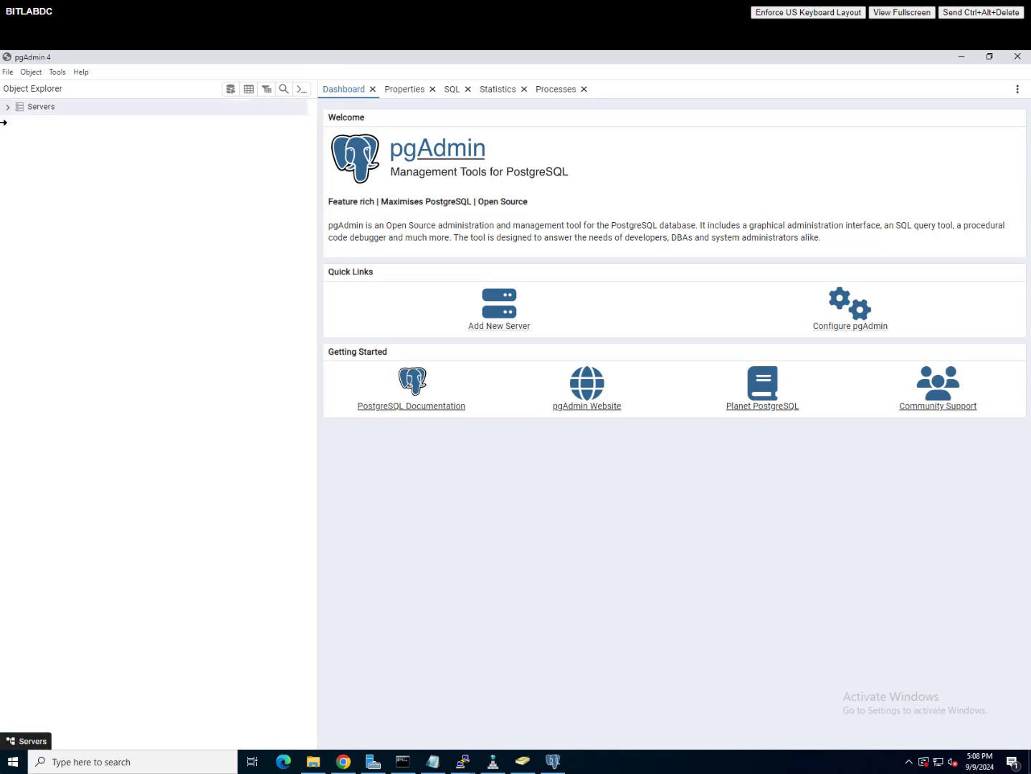
Step: Connect pgAdmin to server 192.168.11.119 showing database pscluster, then switch back to Data Services Manager
left_click(53, 122)
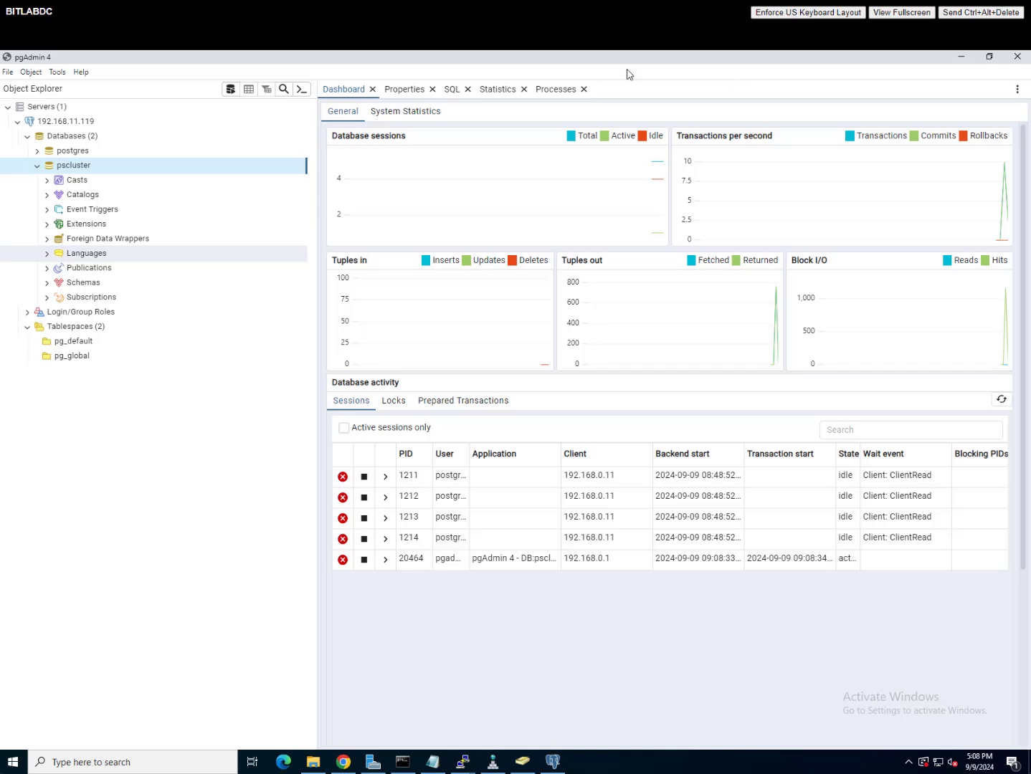
left_click(960, 56)
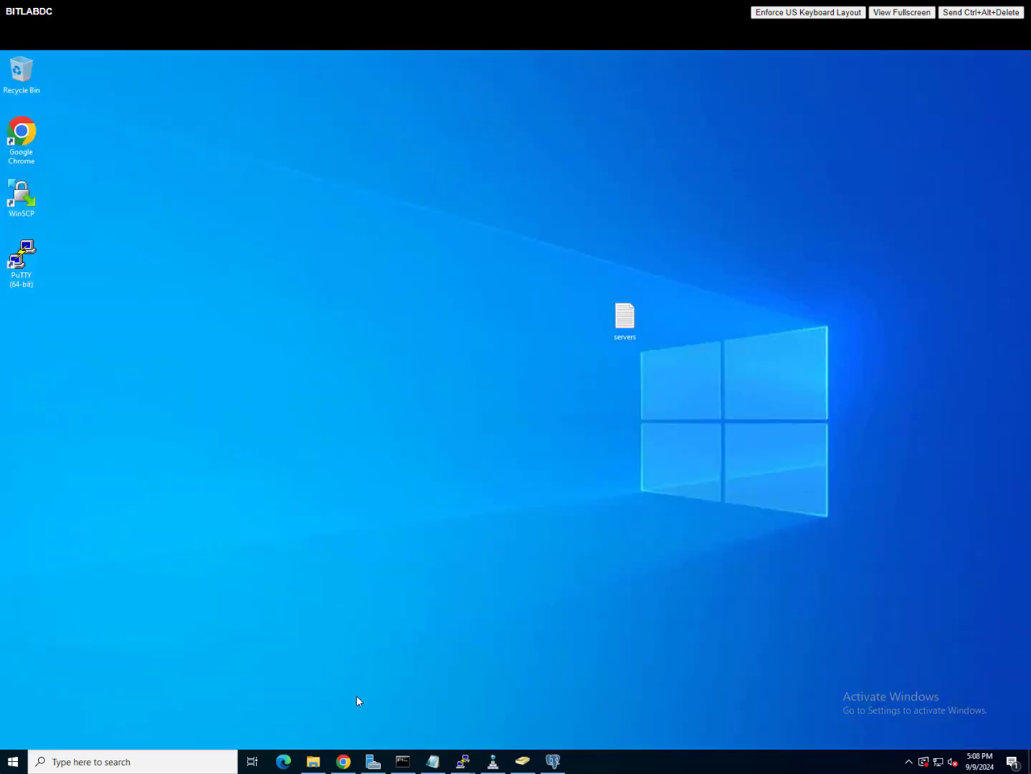
left_click(344, 762)
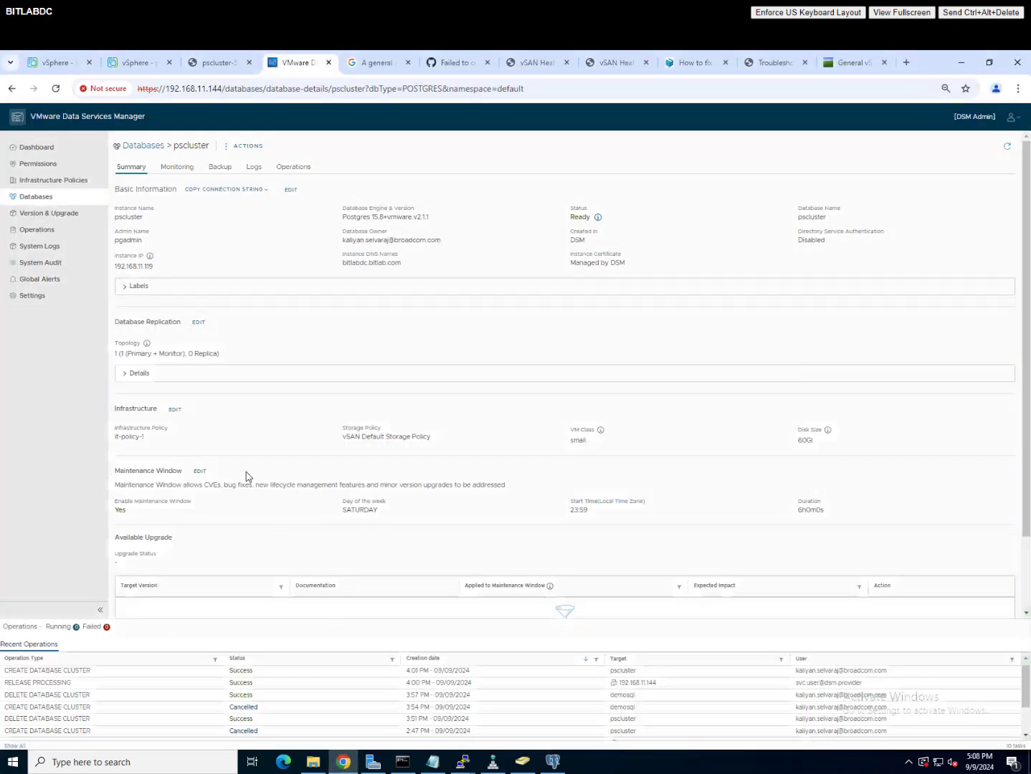